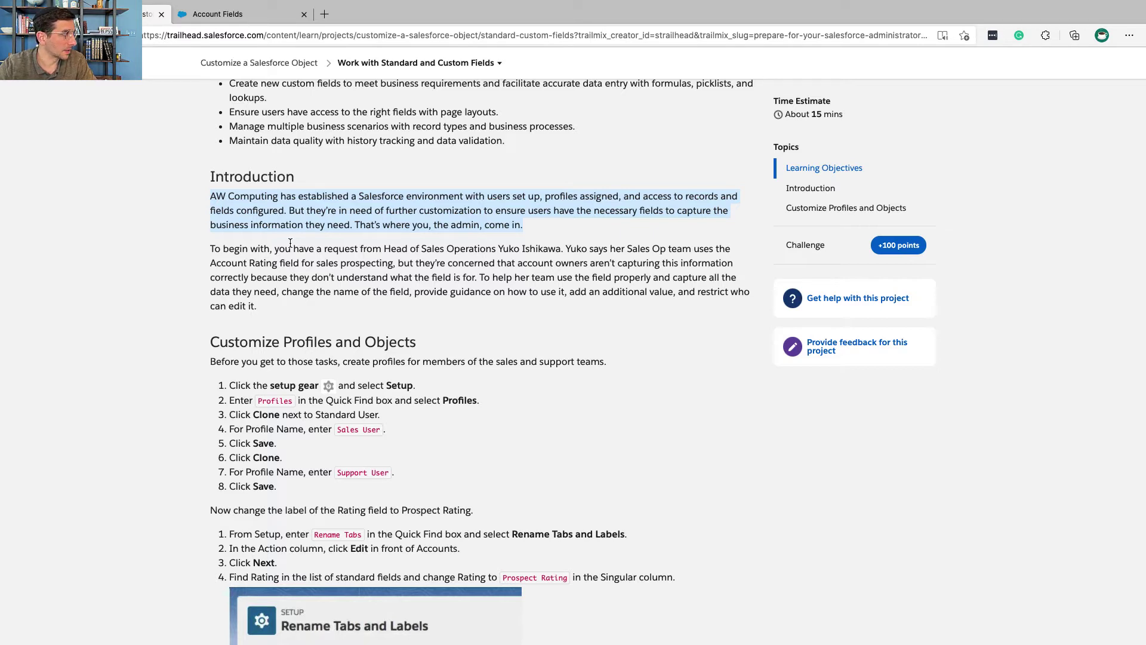
- Read the project introduction and the Customize Profiles and Objects instructions for creating sales and support profiles
triple_click(289, 249)
scroll(289, 250, down, 3)
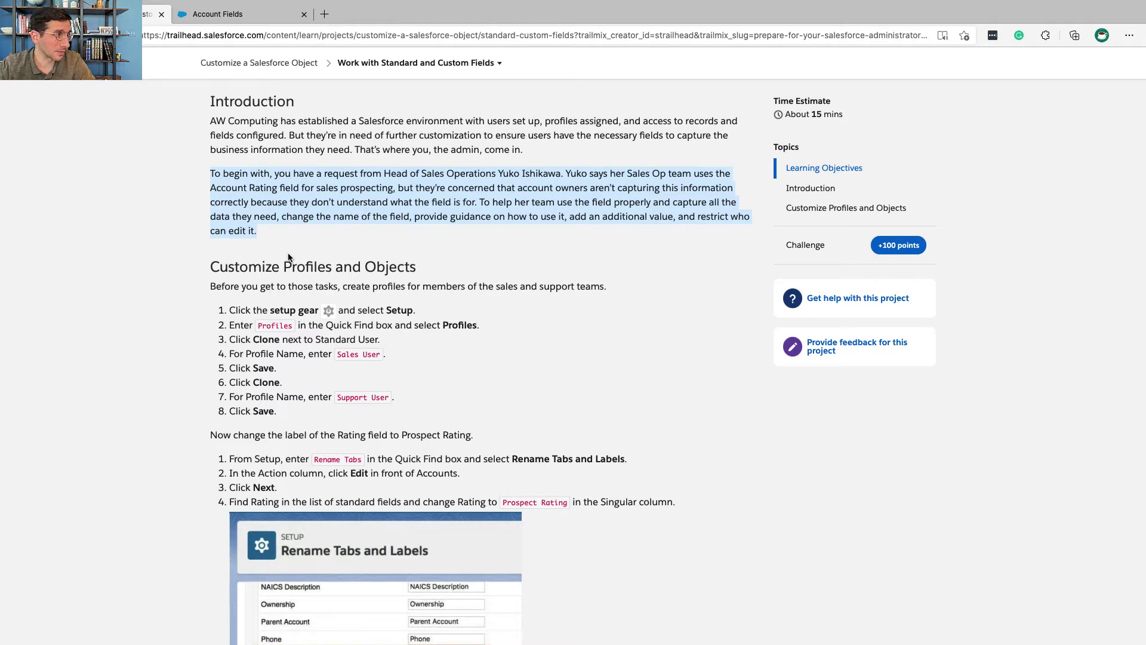
scroll(289, 256, down, 3)
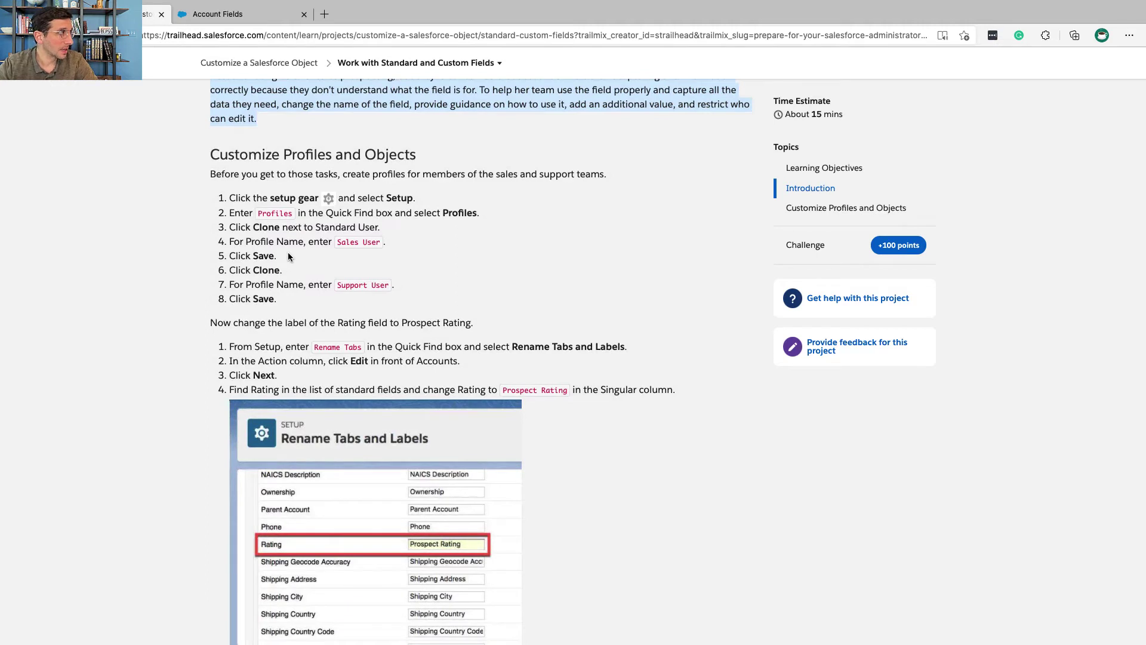
triple_click(289, 152)
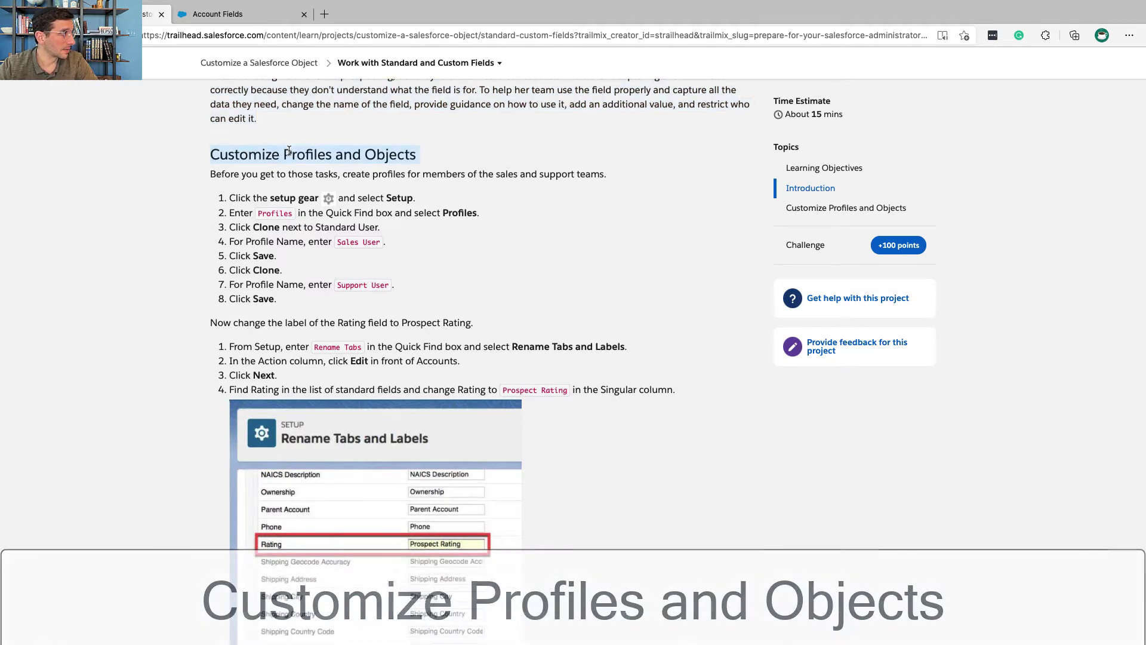
triple_click(291, 173)
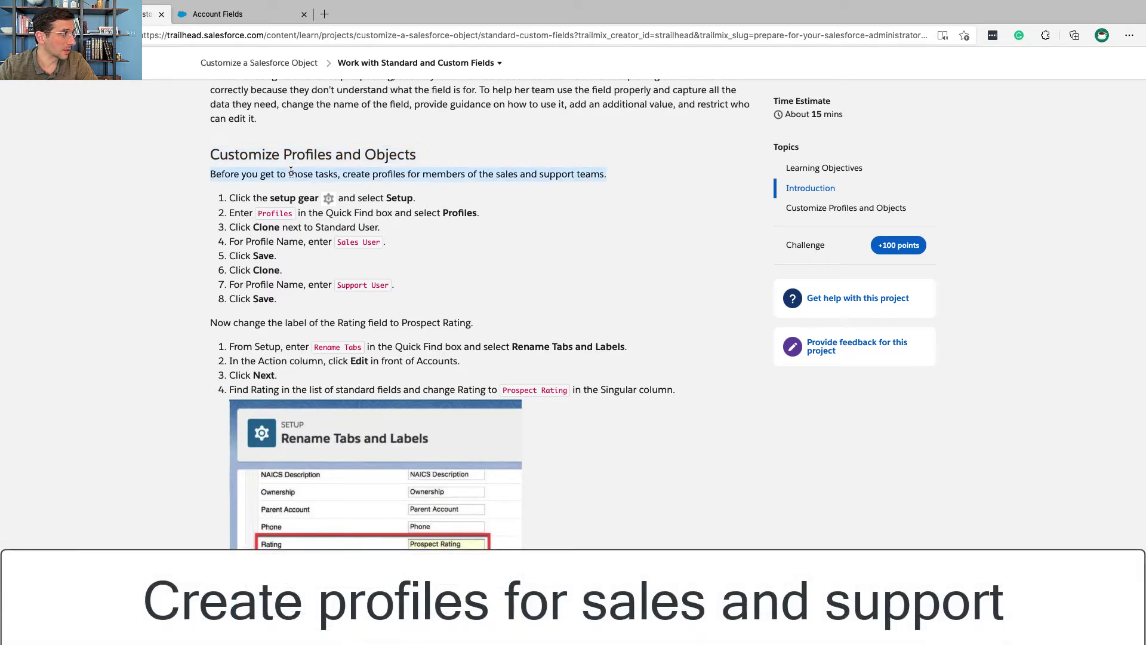
scroll(291, 171, down, 1)
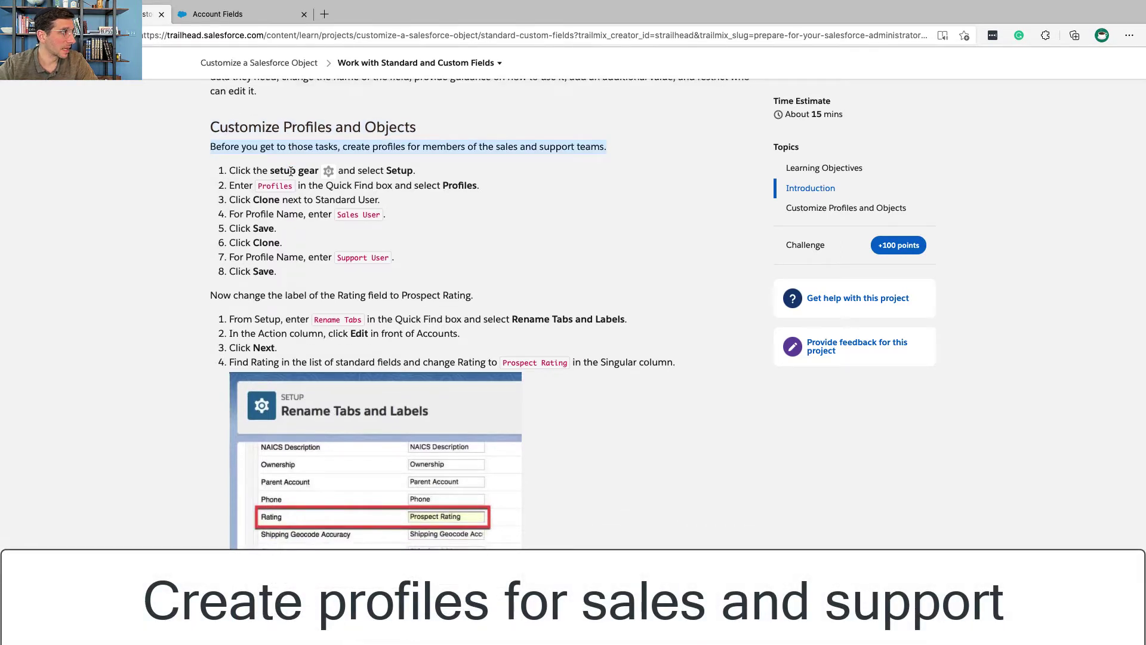
triple_click(290, 172)
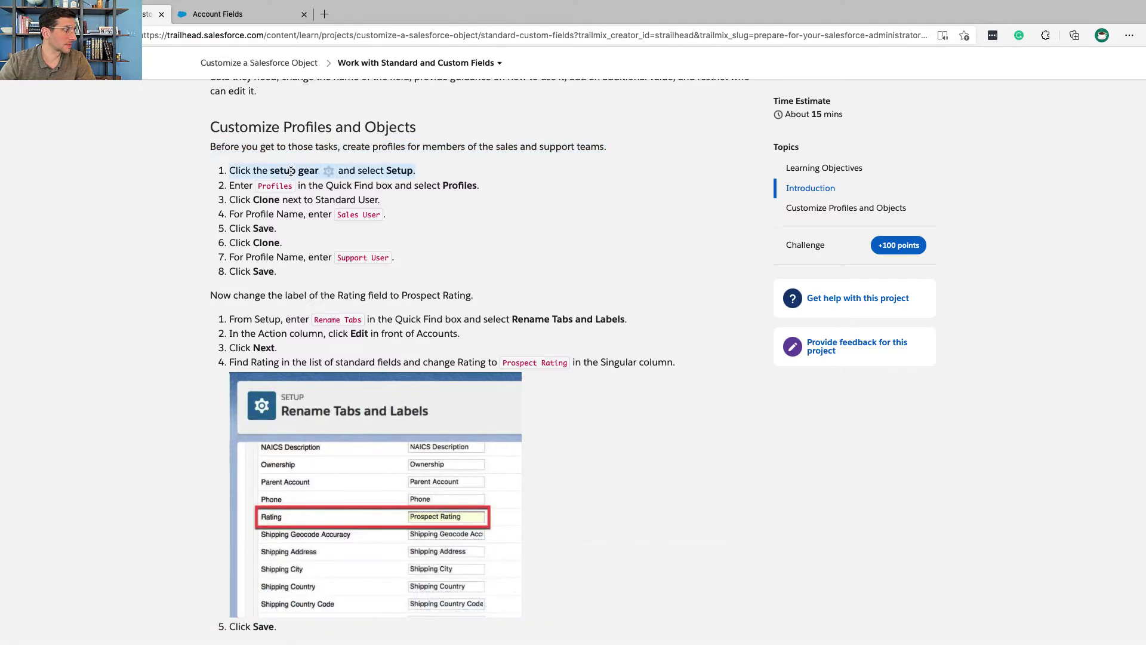
scroll(292, 173, down, 2)
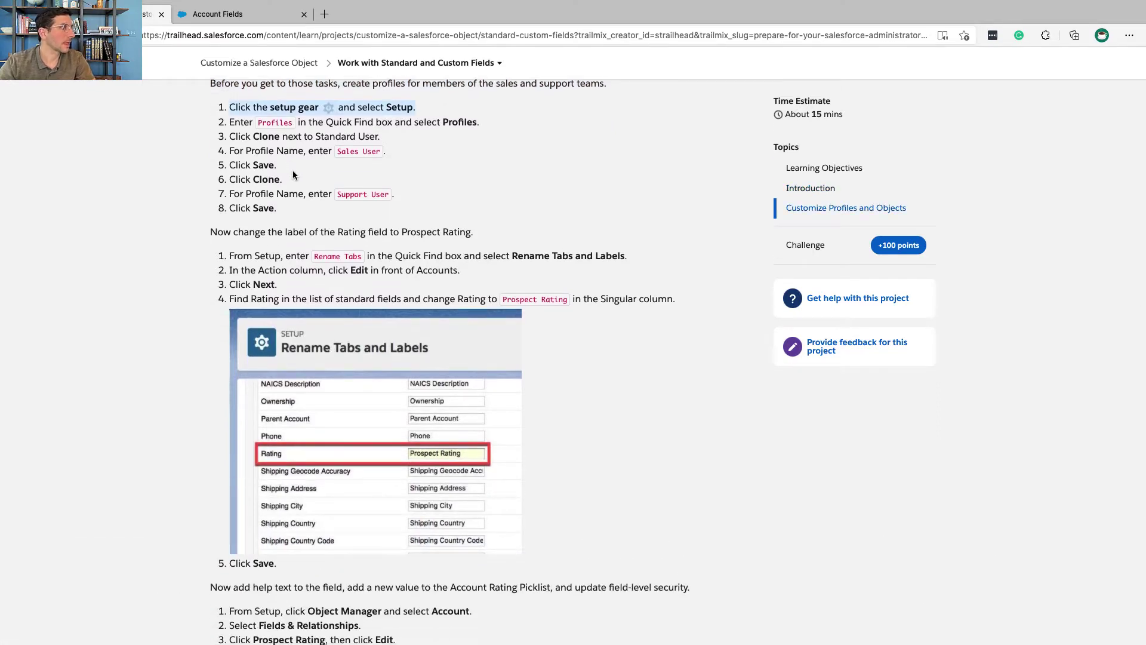
- Switch to the Salesforce org and open Setup
key(ctrl+Right)
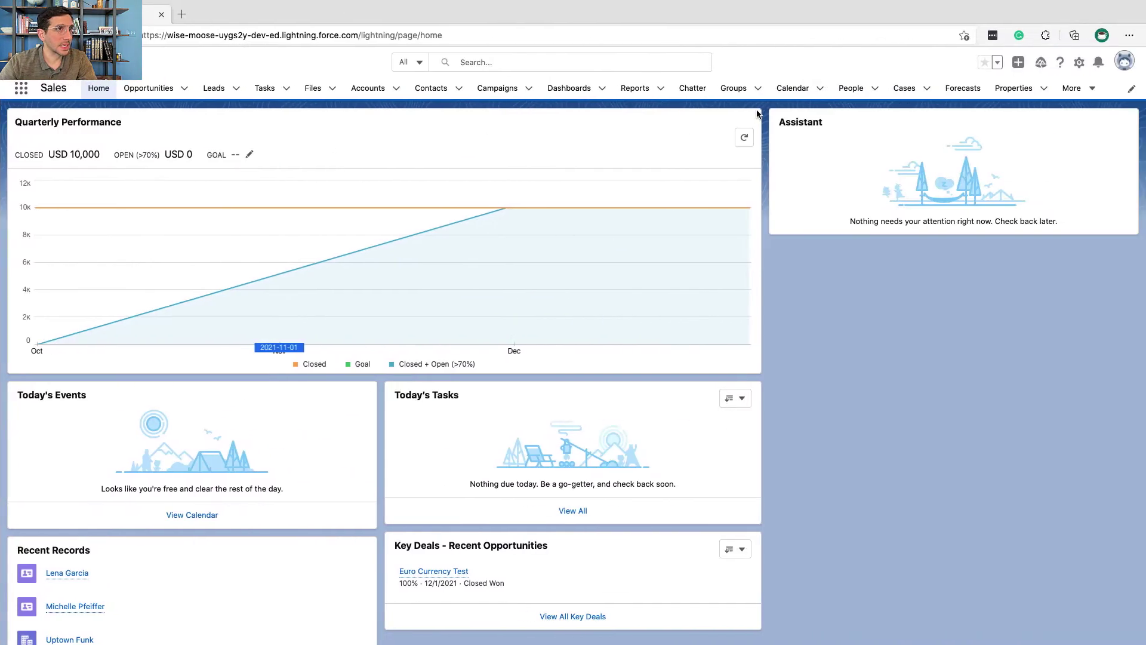
click(1079, 65)
click(1046, 94)
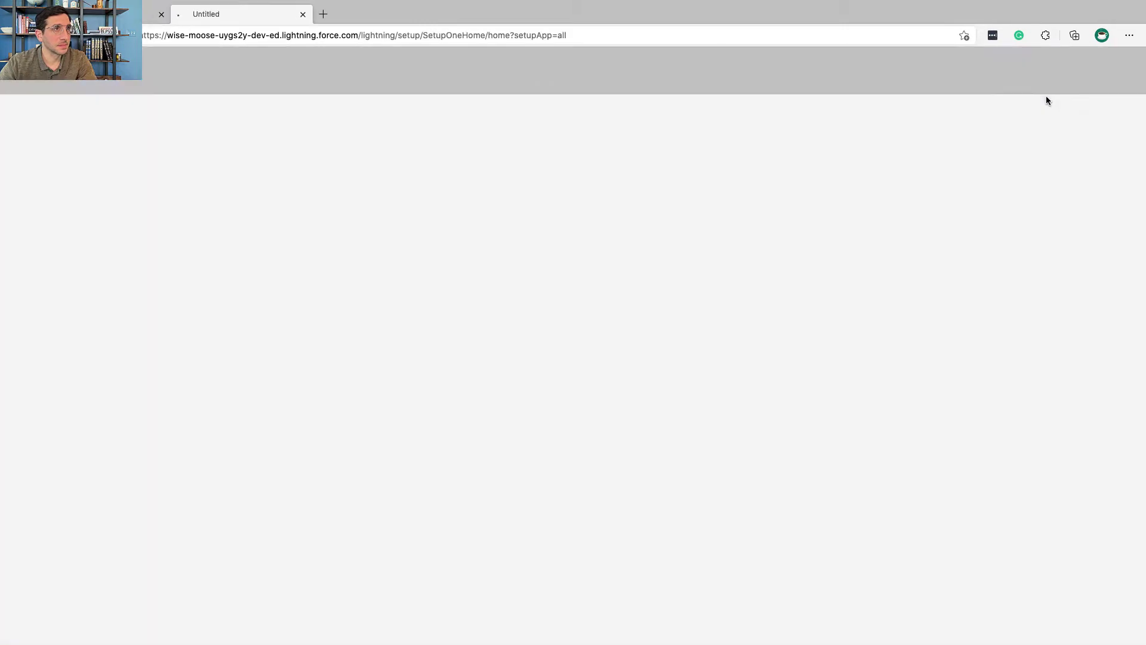
- Check the next Trailhead instruction, then find and open the Profiles page in Salesforce Setup
key(ctrl+Left)
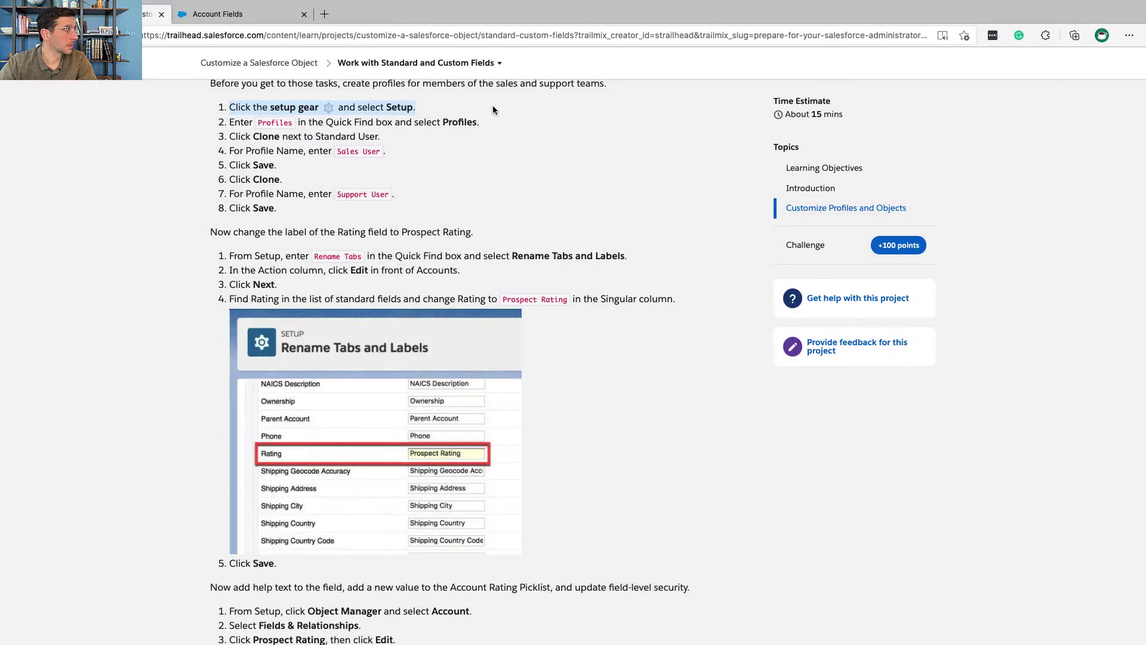
triple_click(472, 121)
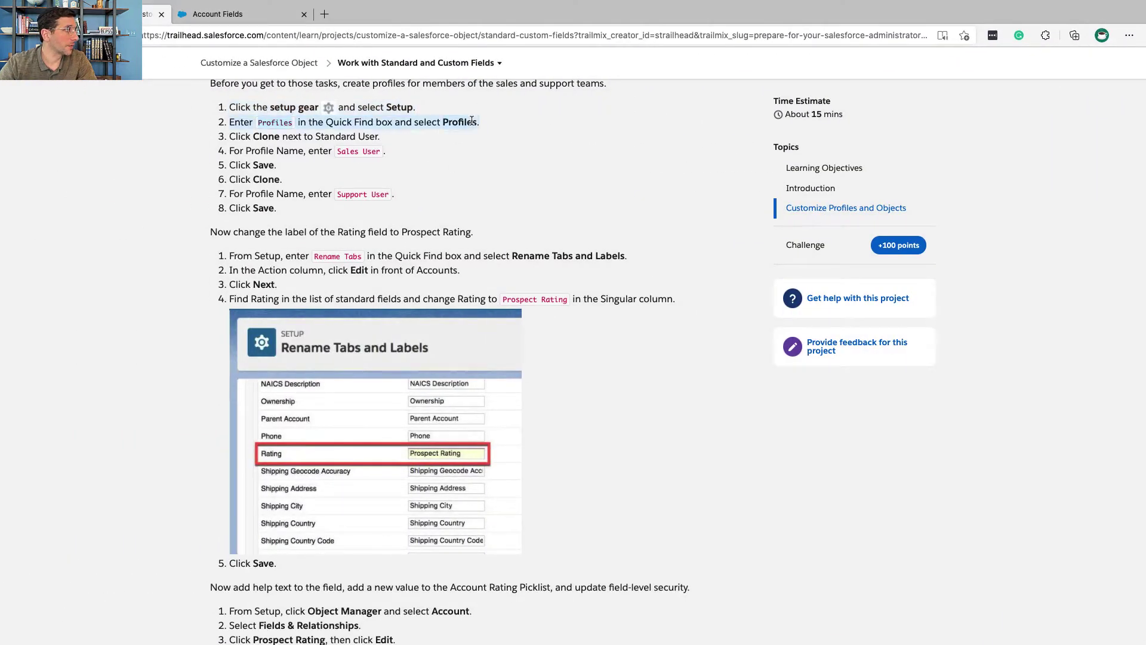
key(ctrl+Right)
click(95, 118)
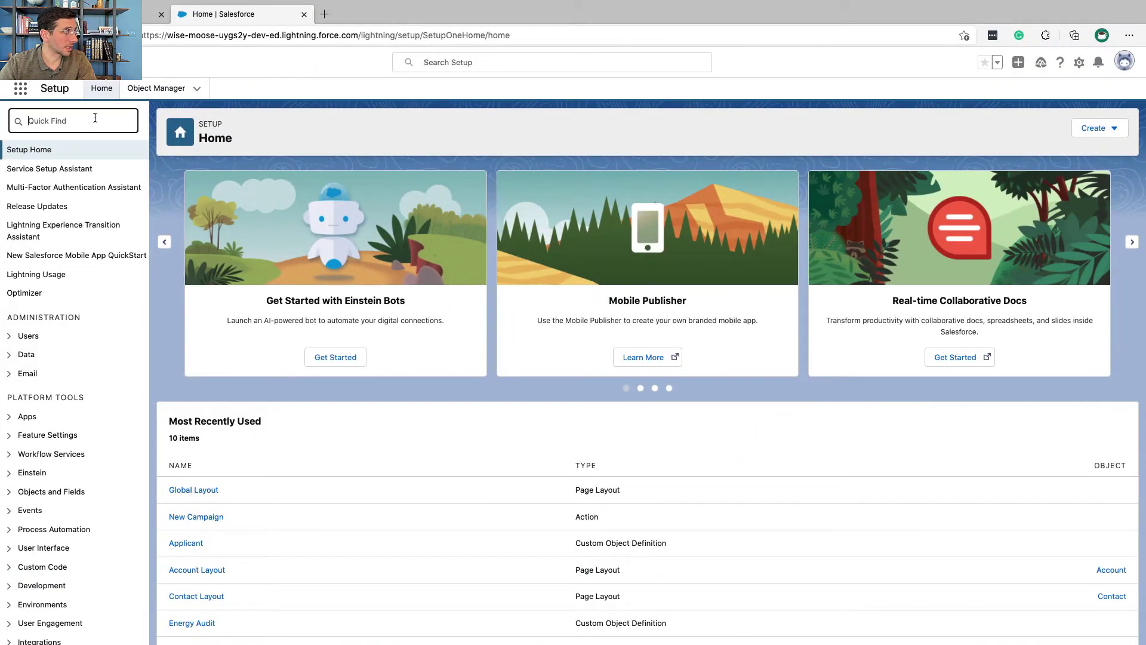
text(profile)
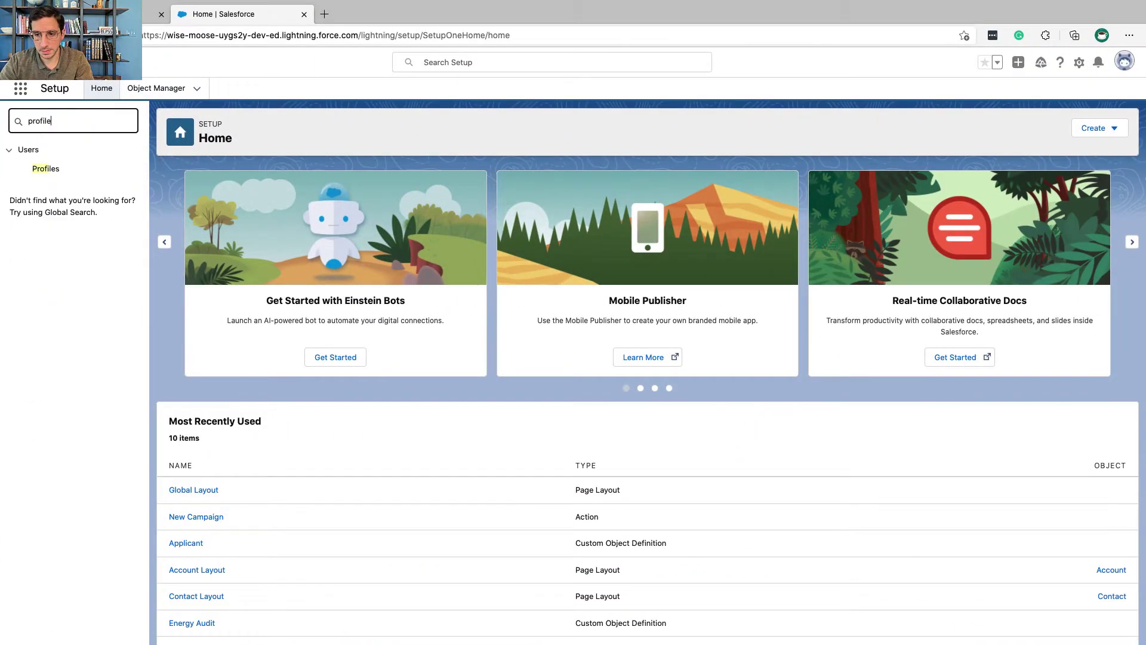
text(s)
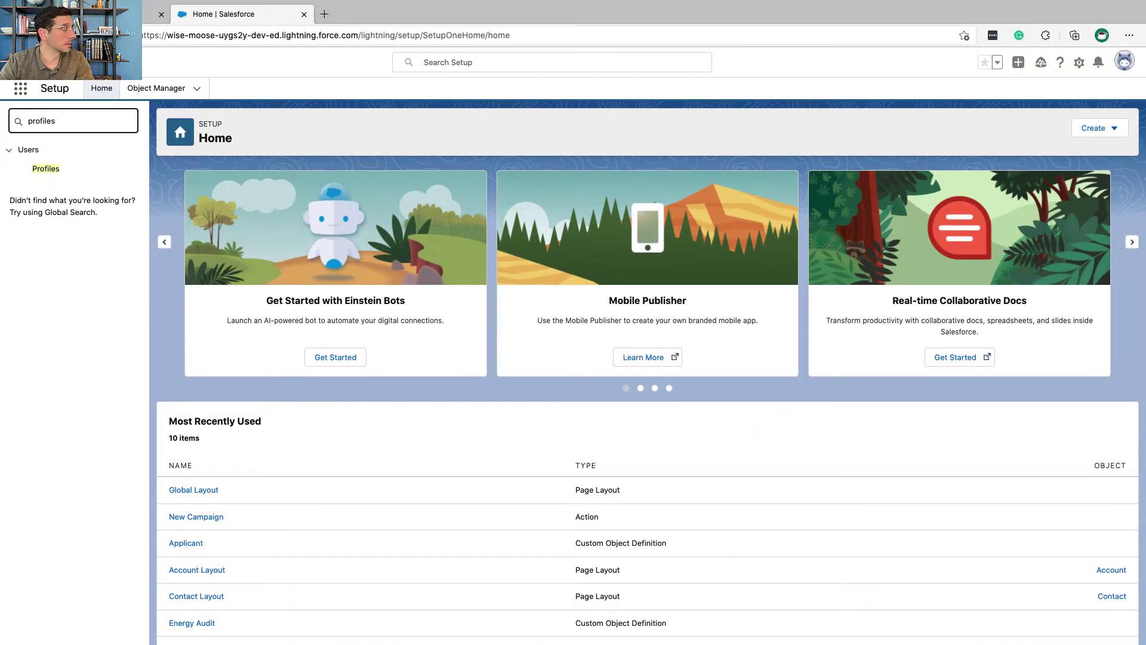
click(44, 170)
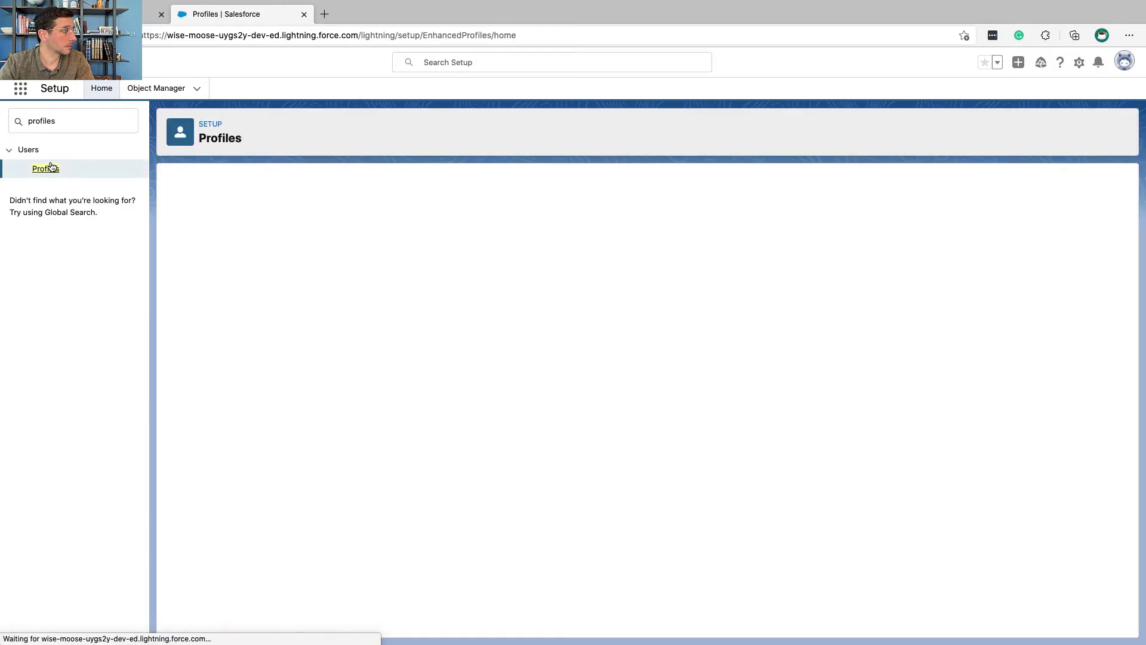
- Switch to Trailhead, review the instructions for cloning Standard User, and highlight the profile name Sales User
key(ctrl+Left)
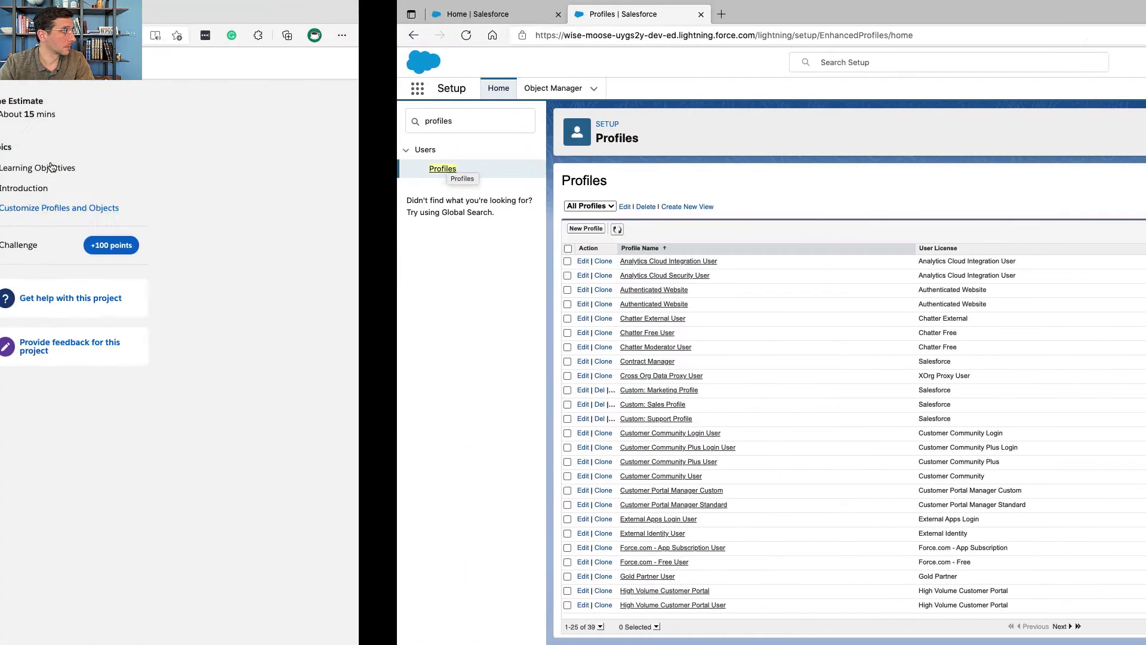
triple_click(245, 140)
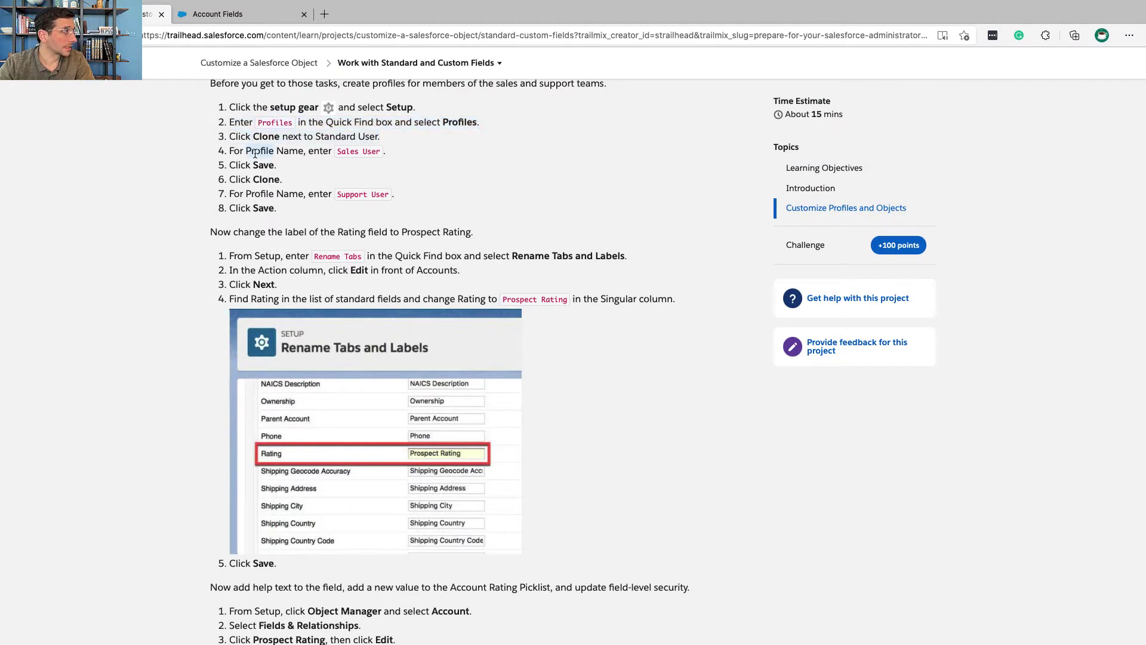
triple_click(257, 151)
click(314, 151)
drag(334, 151, 380, 154)
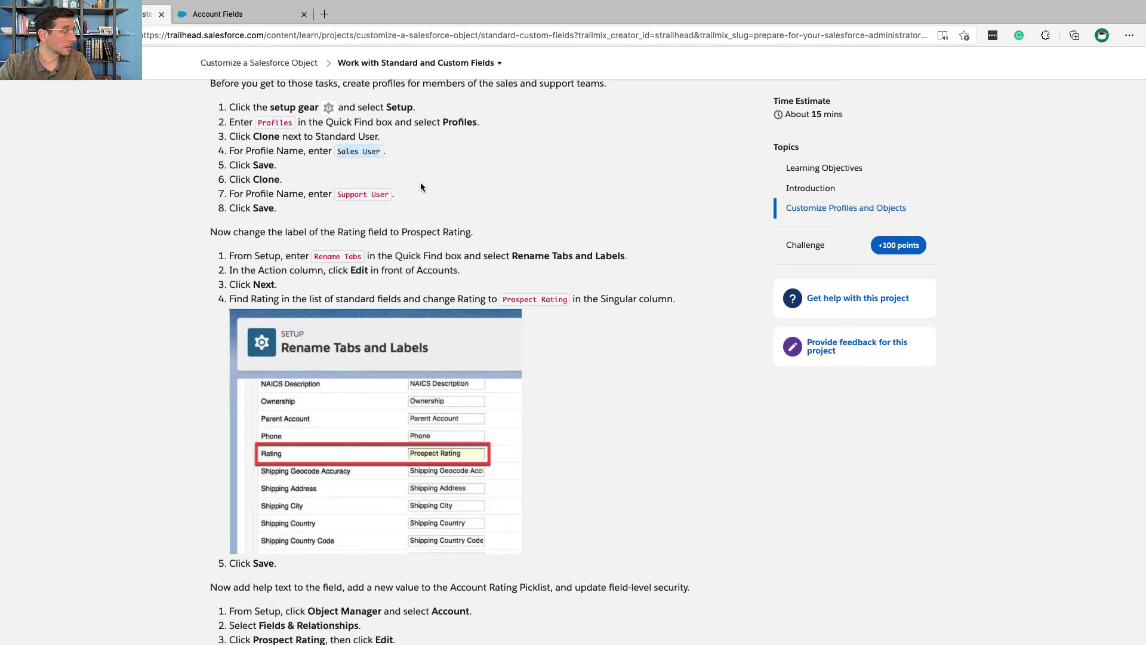
- Switch back to Salesforce, show more profiles per page, and search the page for "standard user"
key(ctrl+Right)
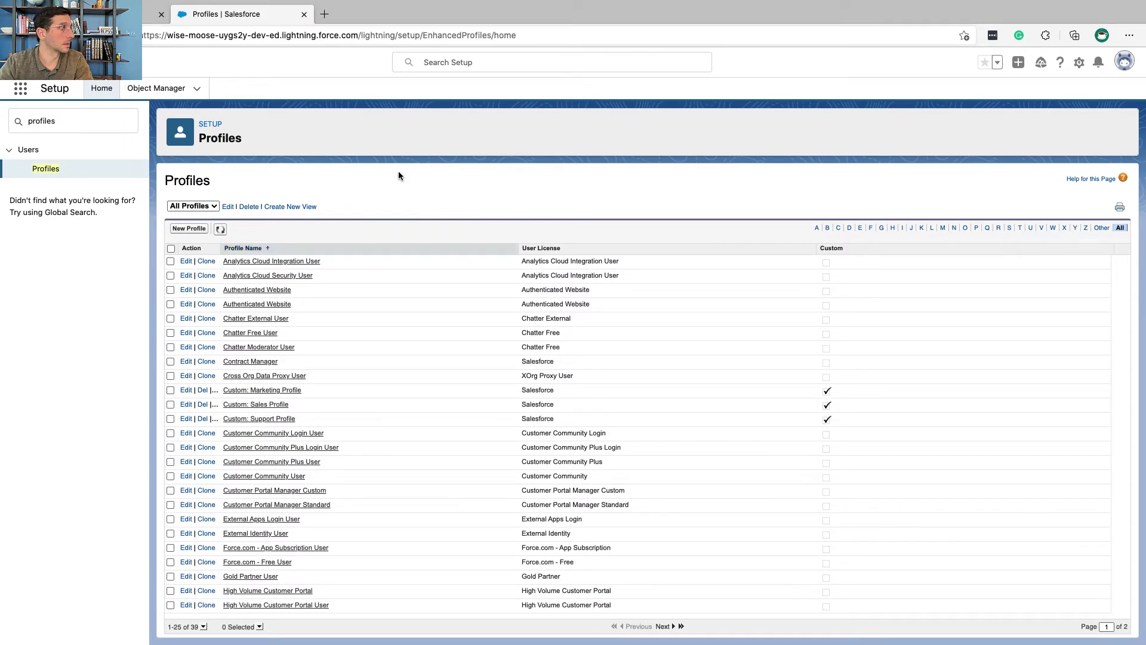
key(super+f)
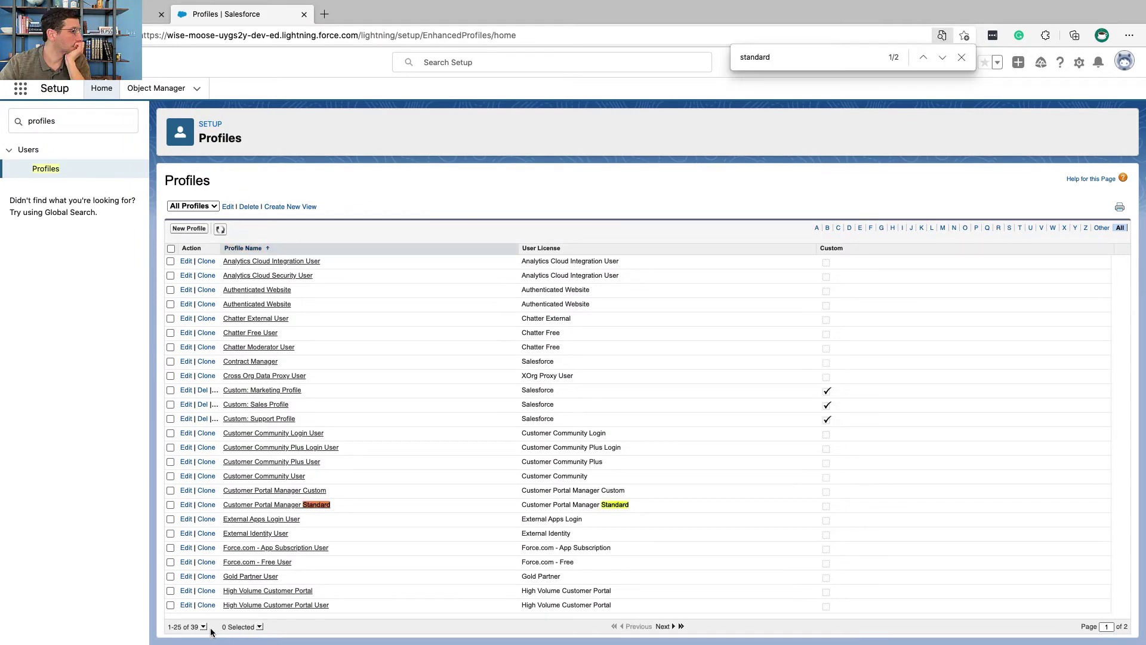
click(203, 627)
click(203, 601)
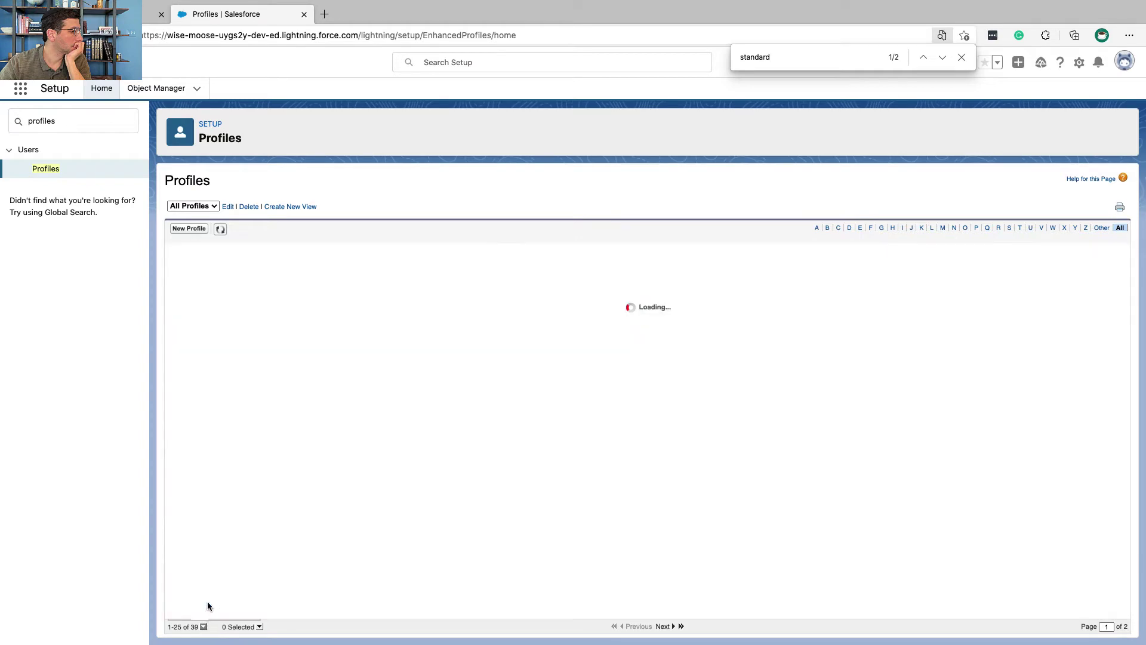
scroll(227, 600, down, 1)
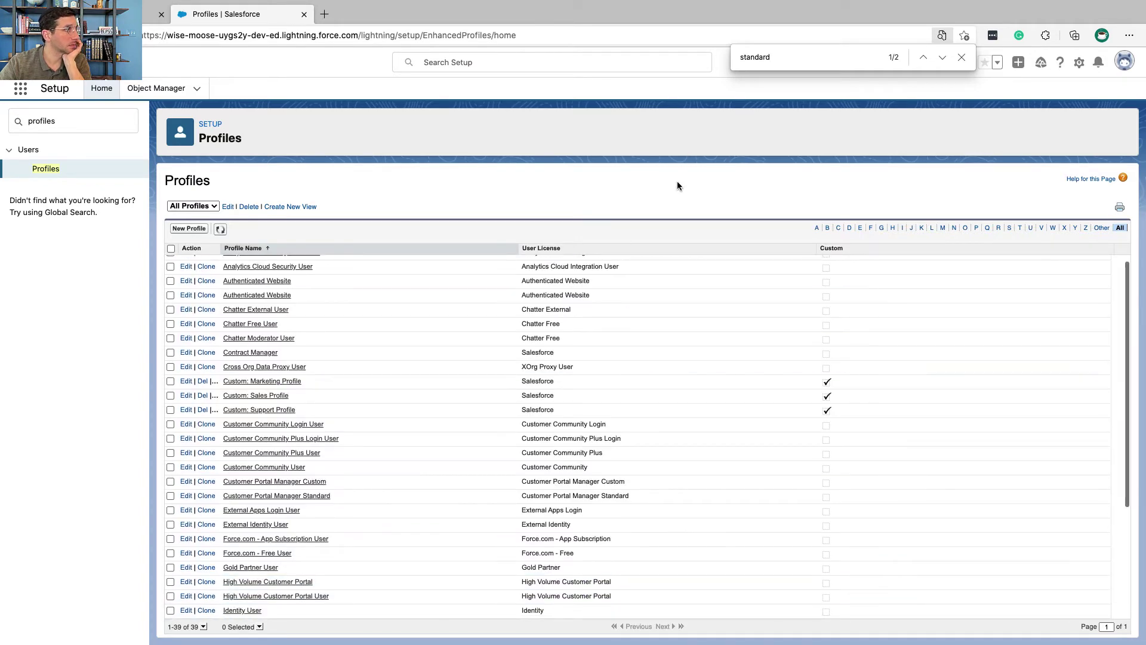
click(780, 58)
key(BackSpace)
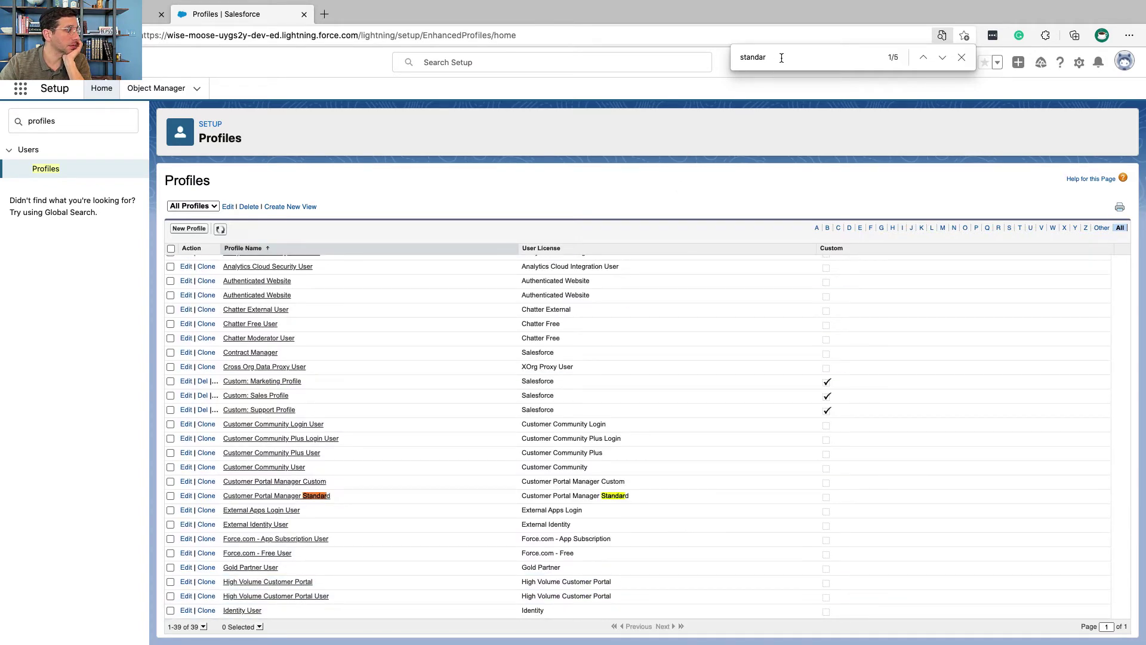
text(d )
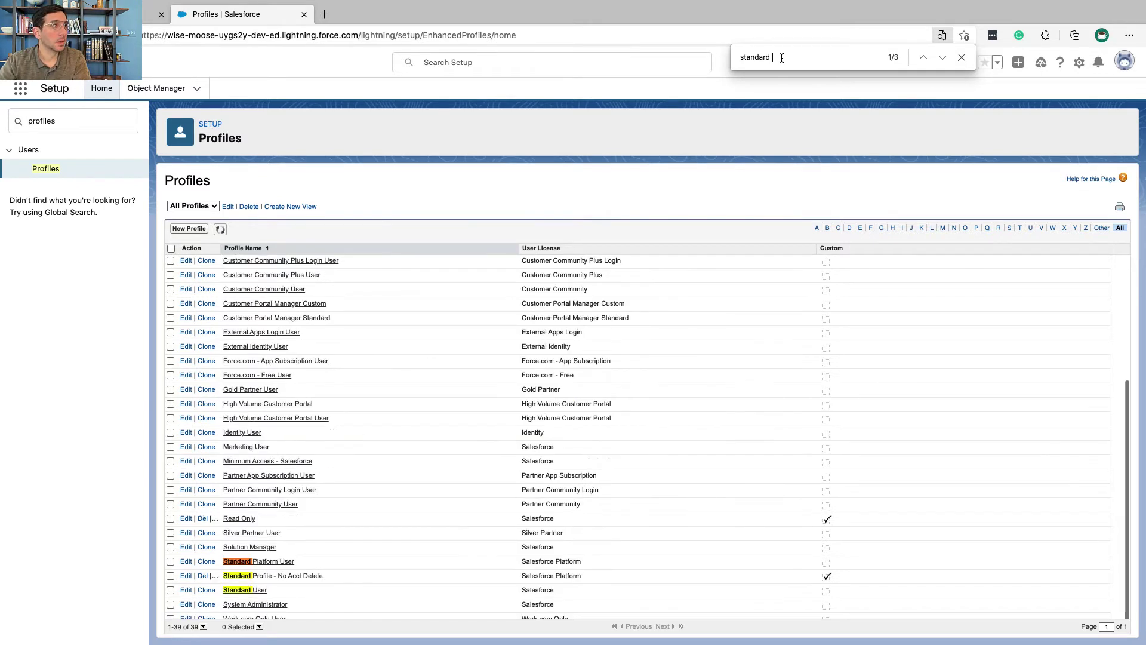
text(user)
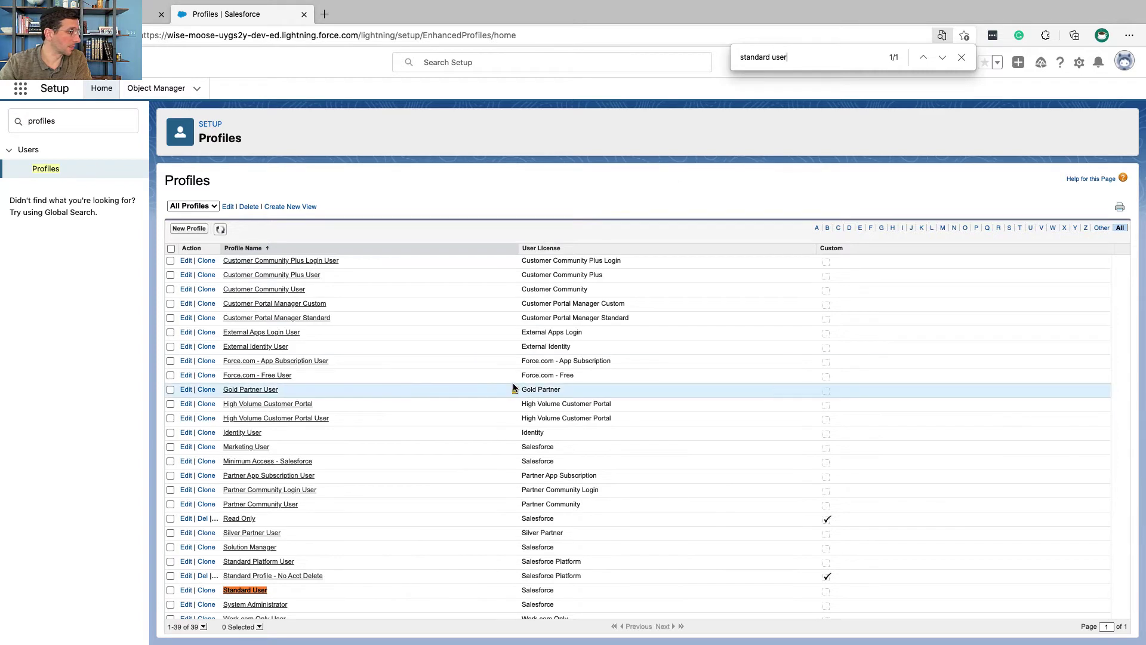
- Clone the Standard User profile with the profile name Sales User and save it
click(204, 627)
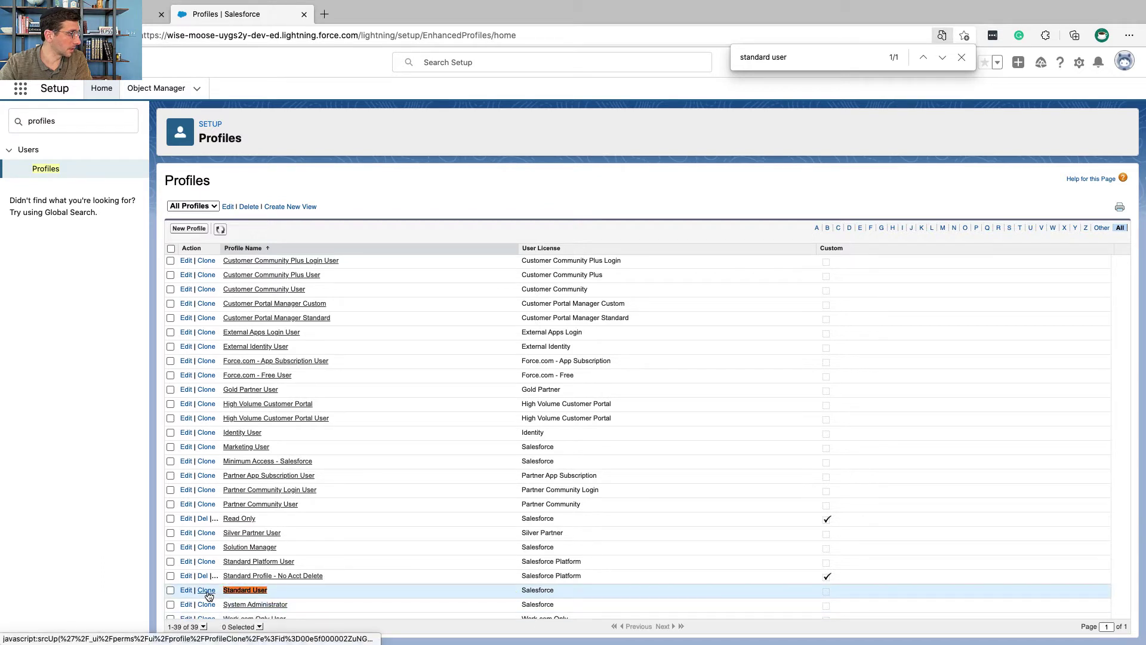
click(207, 591)
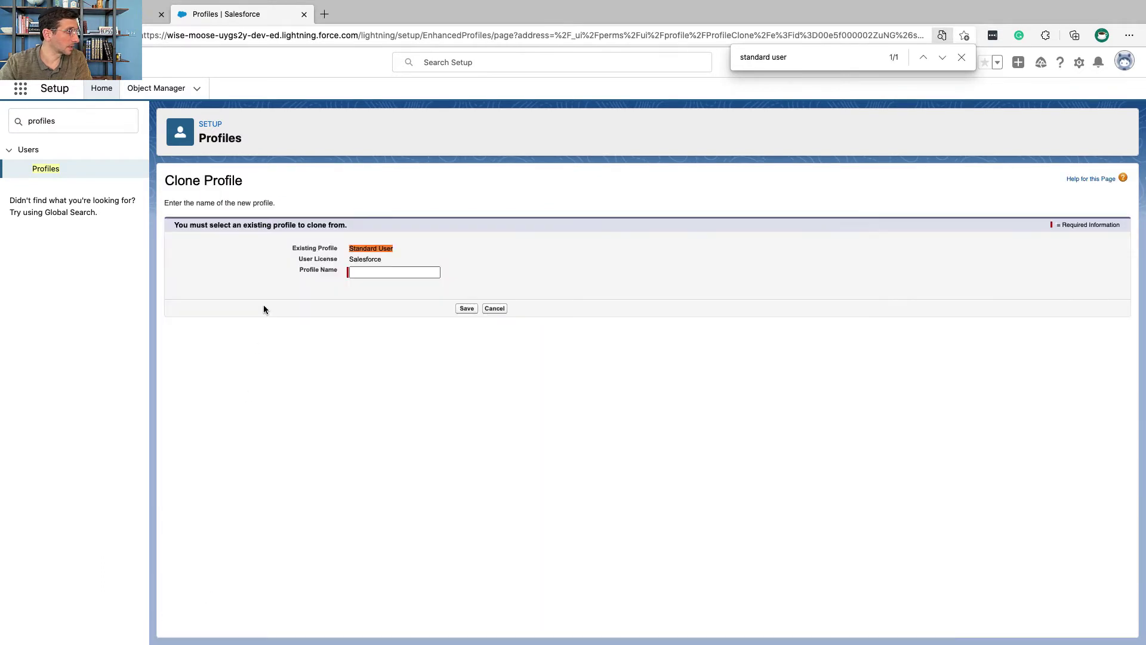
click(386, 272)
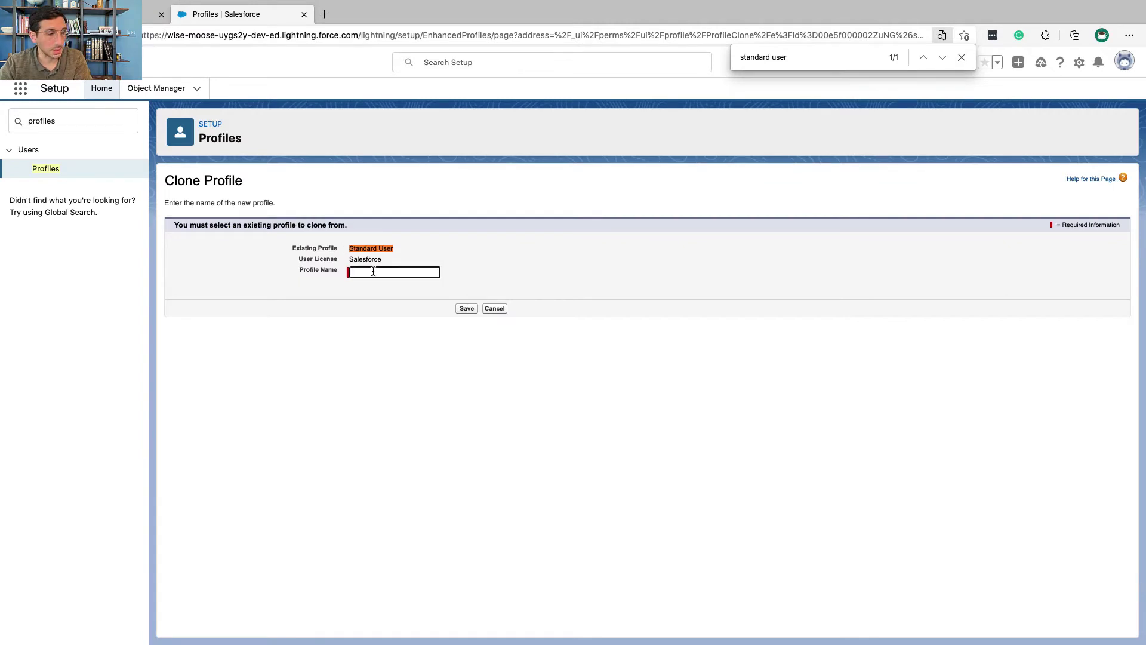
text(Sales User)
click(466, 308)
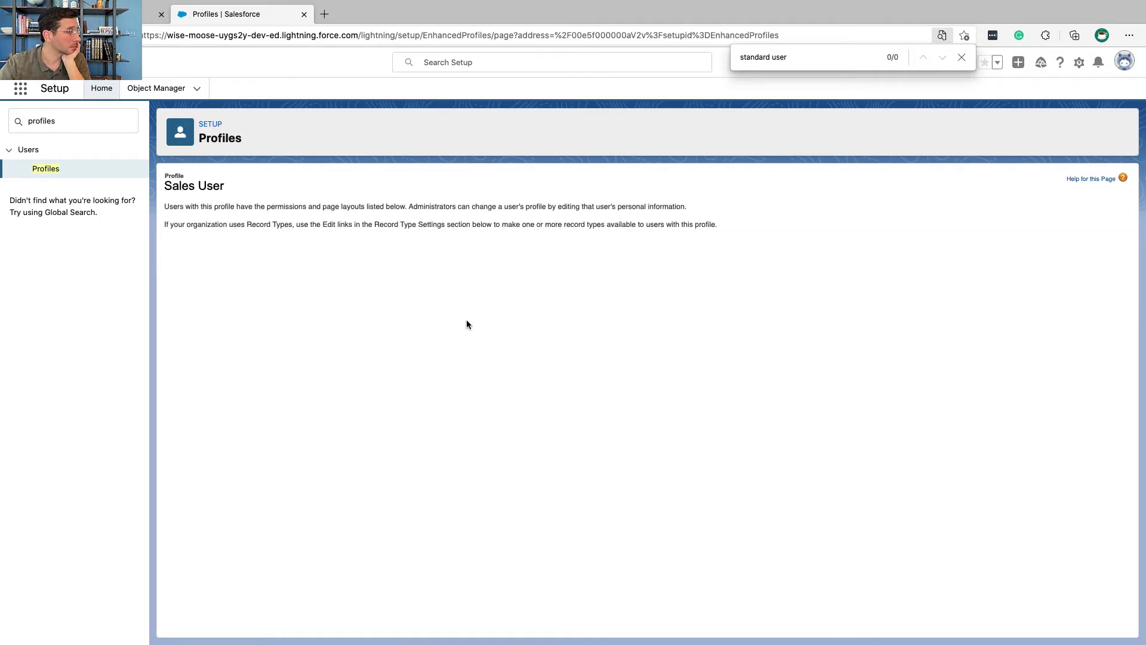
- Copy the profile name Support User from the Trailhead instructions and return to the Sales User profile in Salesforce
key(ctrl+Left)
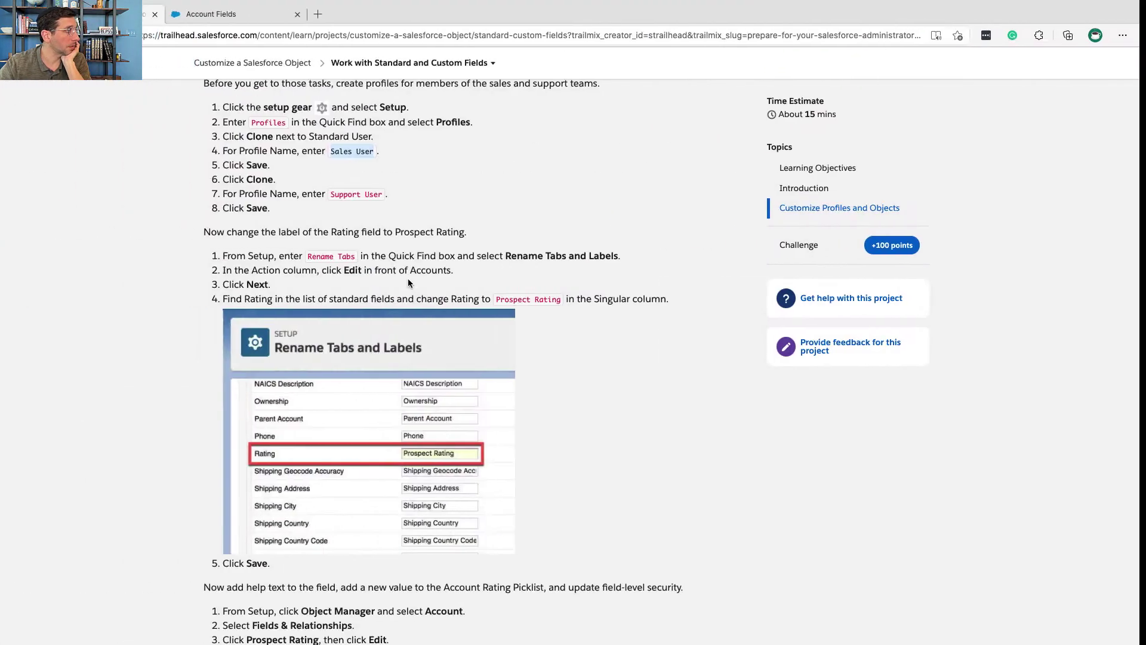
double_click(265, 164)
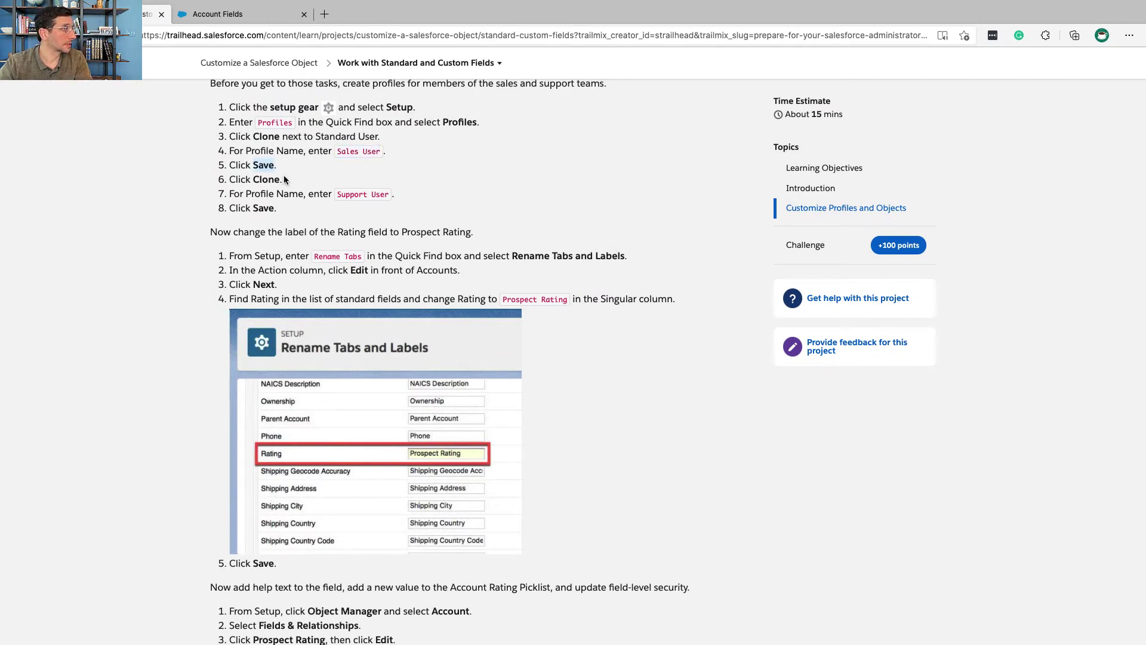
key(ctrl+Right)
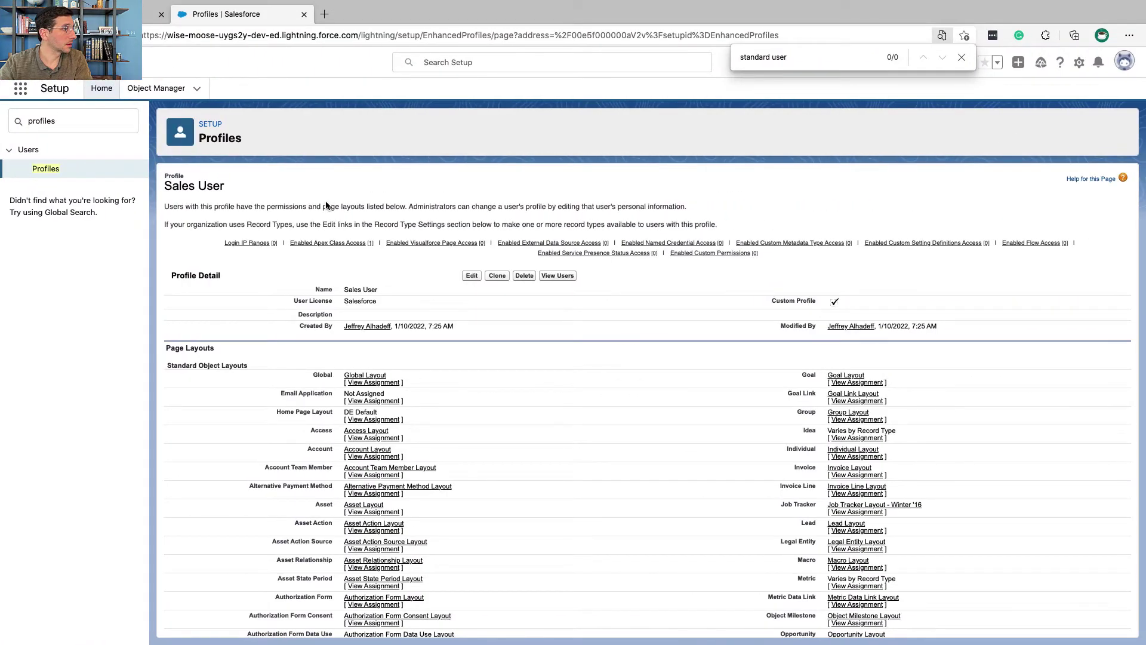
key(ctrl+Left)
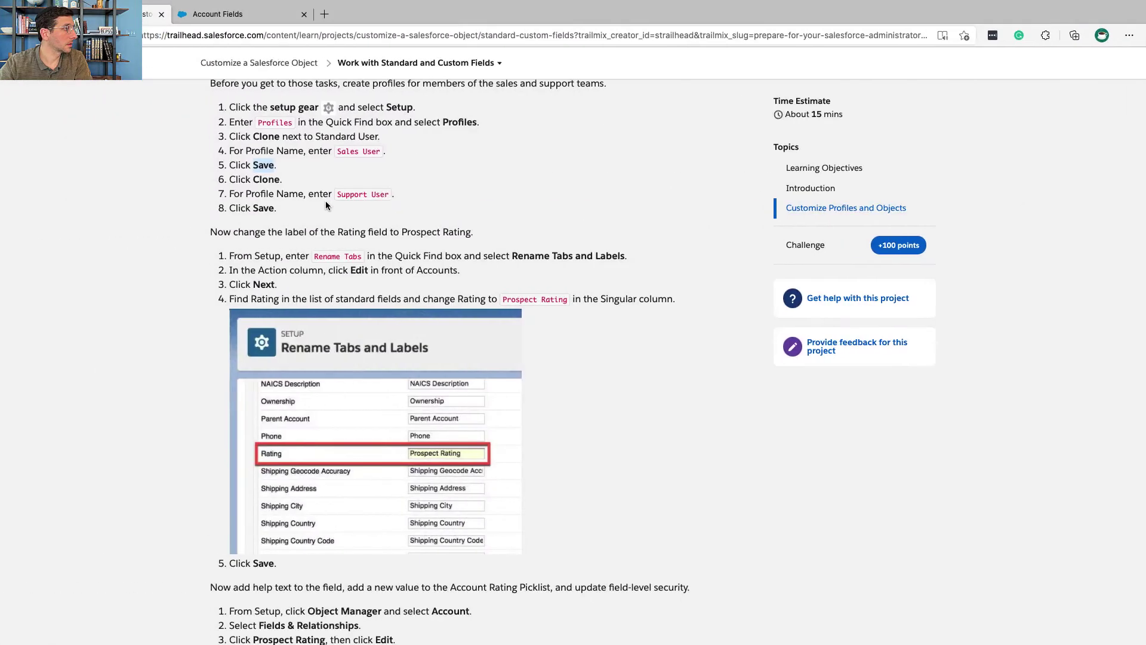
drag(338, 196, 384, 192)
key(super+c)
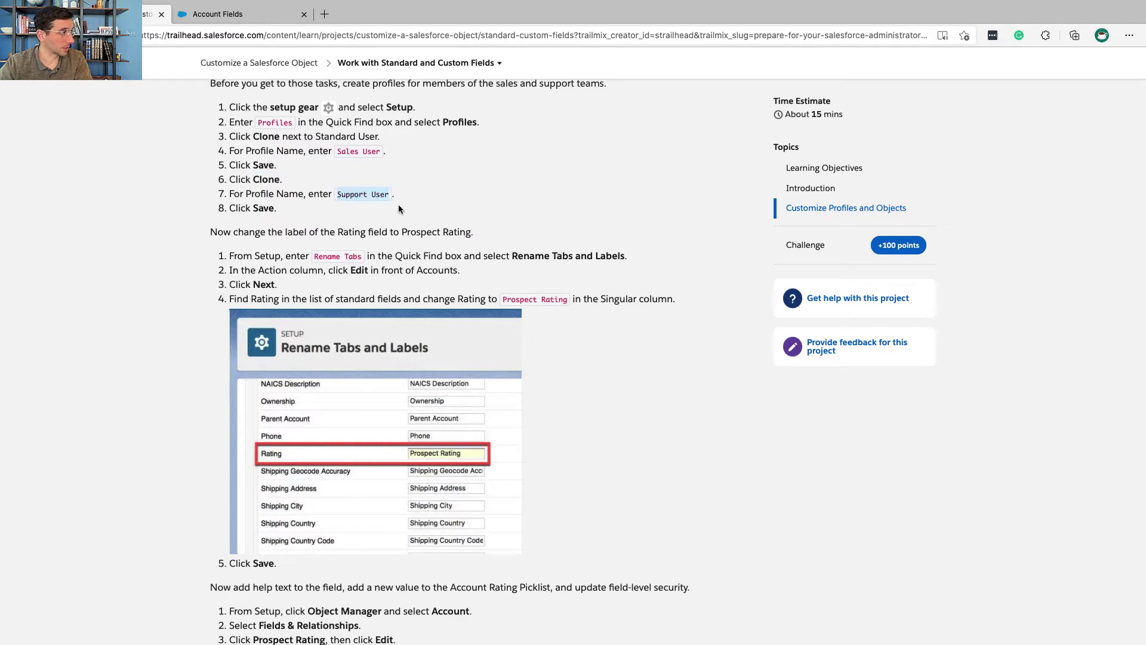
key(ctrl+Right)
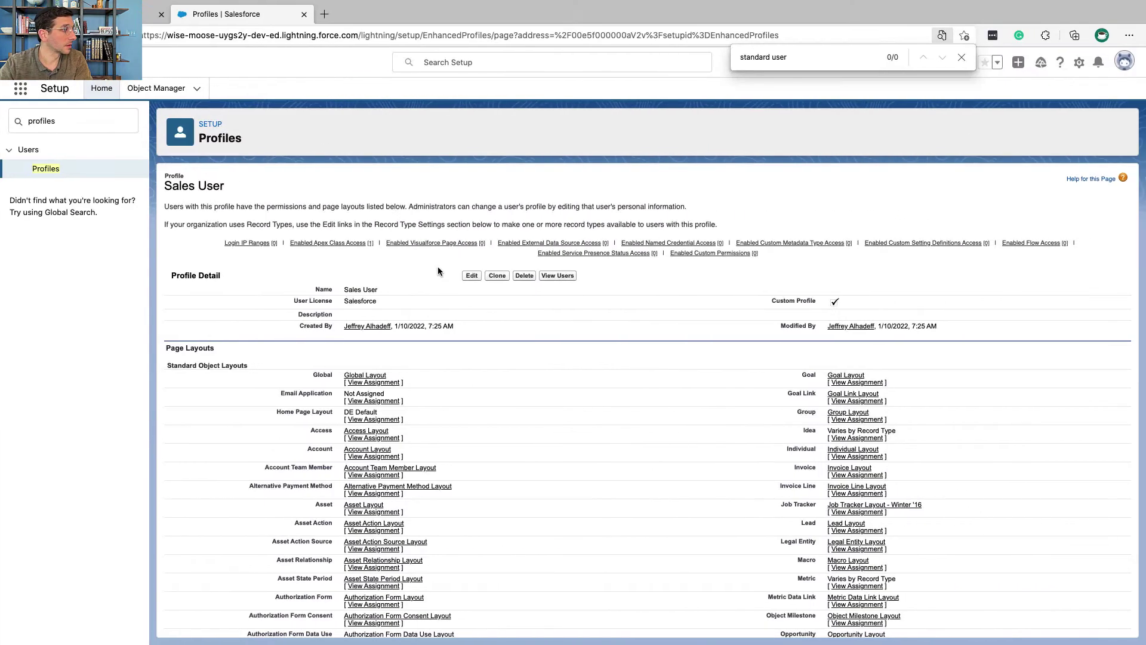
- Clone the Sales User profile with the profile name Support User and save it
click(496, 276)
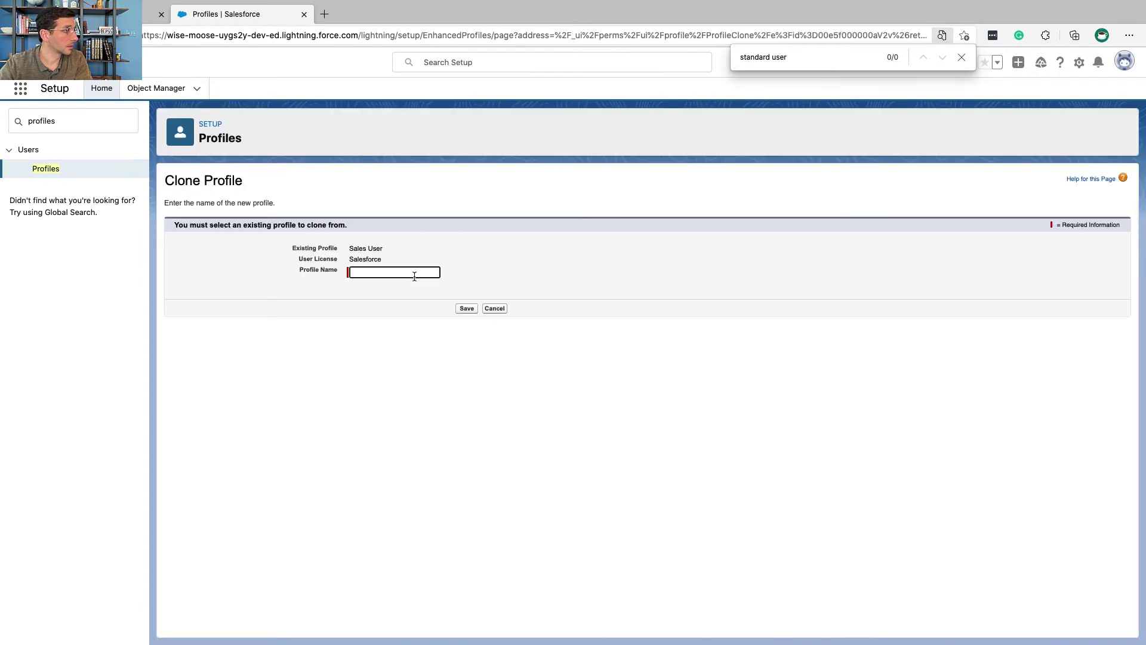
key(super+v)
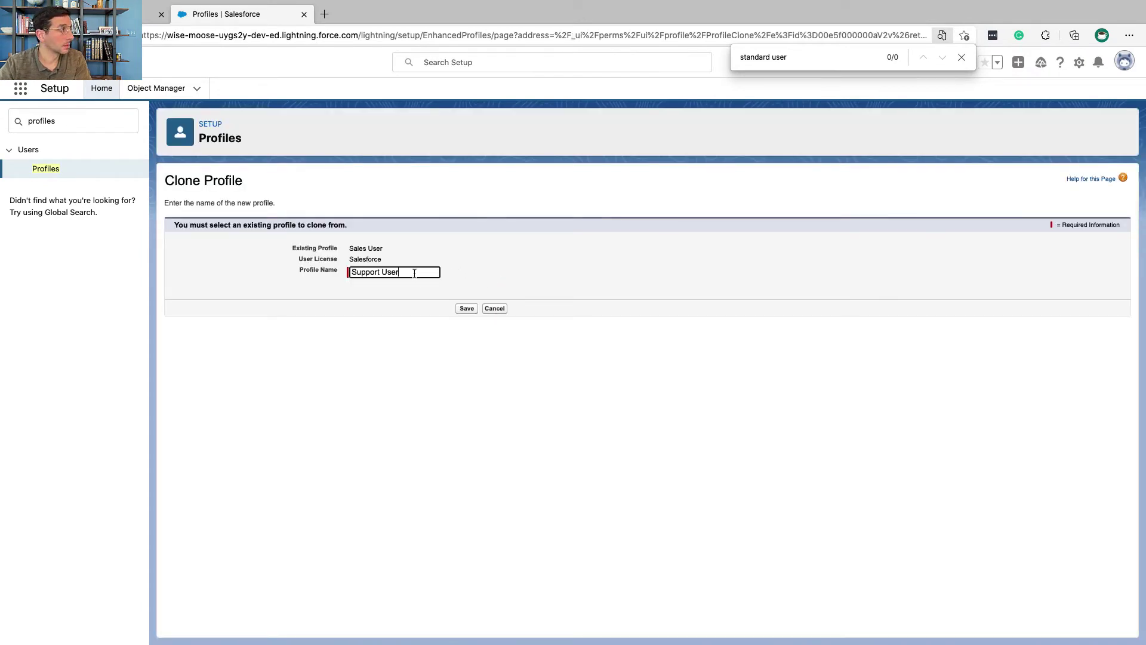
click(465, 309)
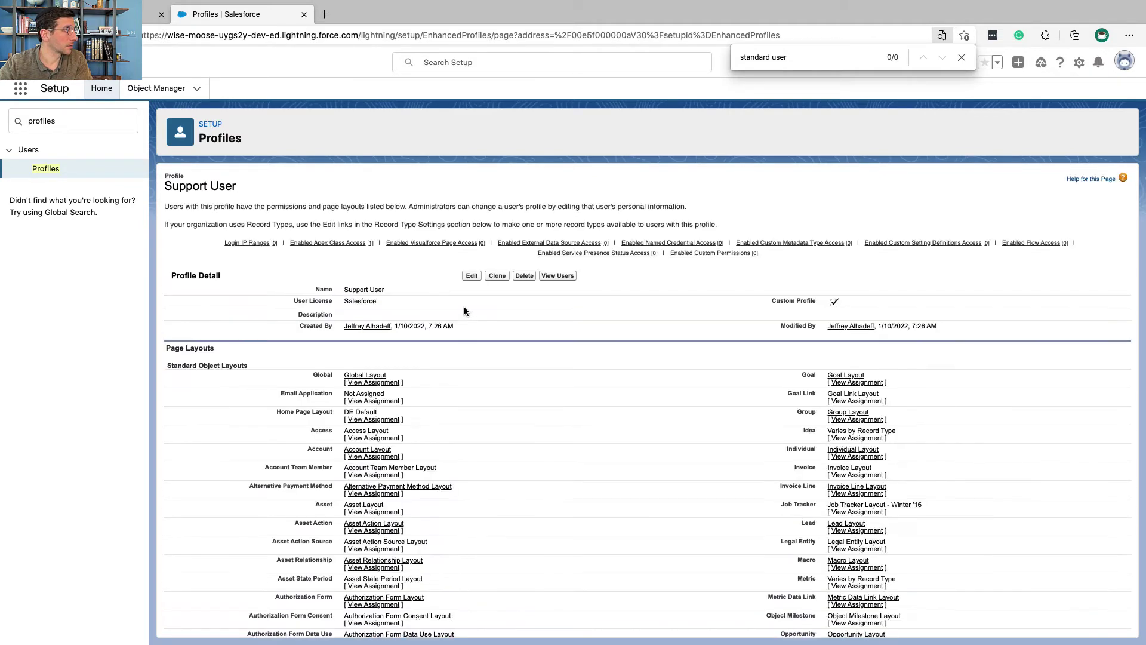
- Check the Sales User and Support User profiles in the profile list, widening the Action column and opening Support User before returning to the list
key(ctrl+shift+Tab)
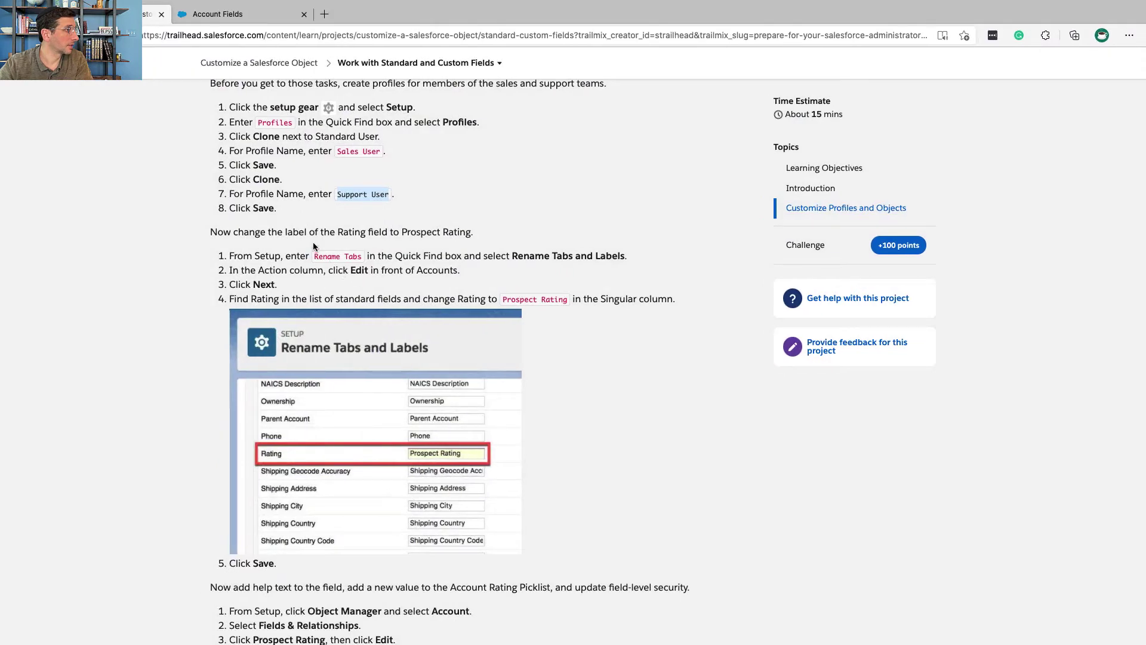
key(ctrl+Right)
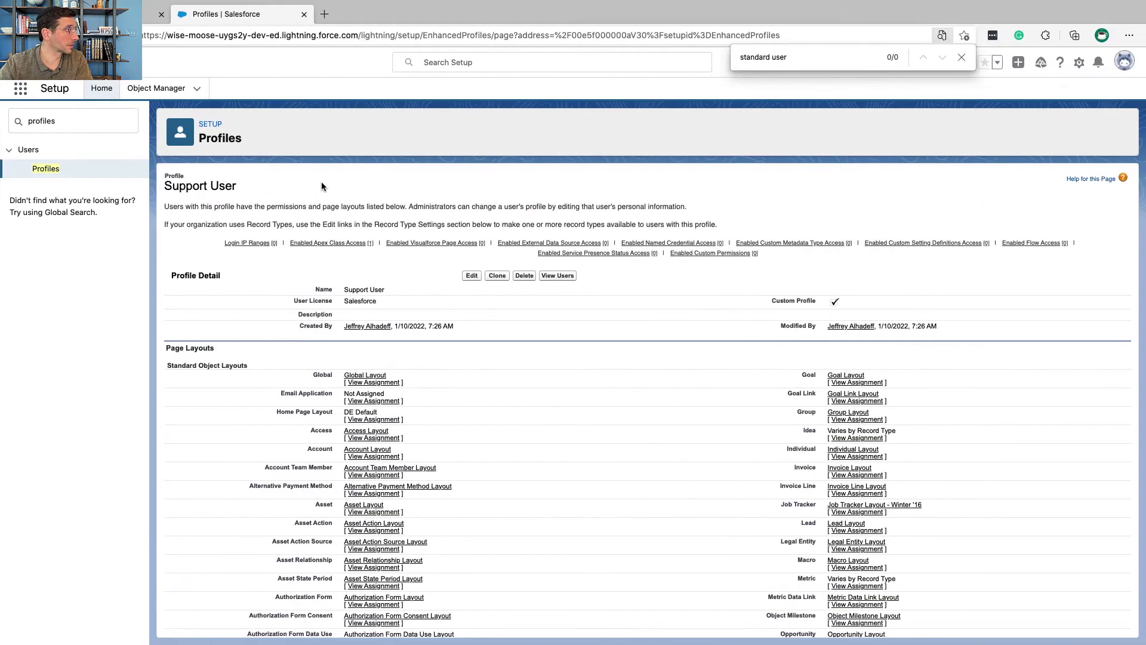
click(47, 164)
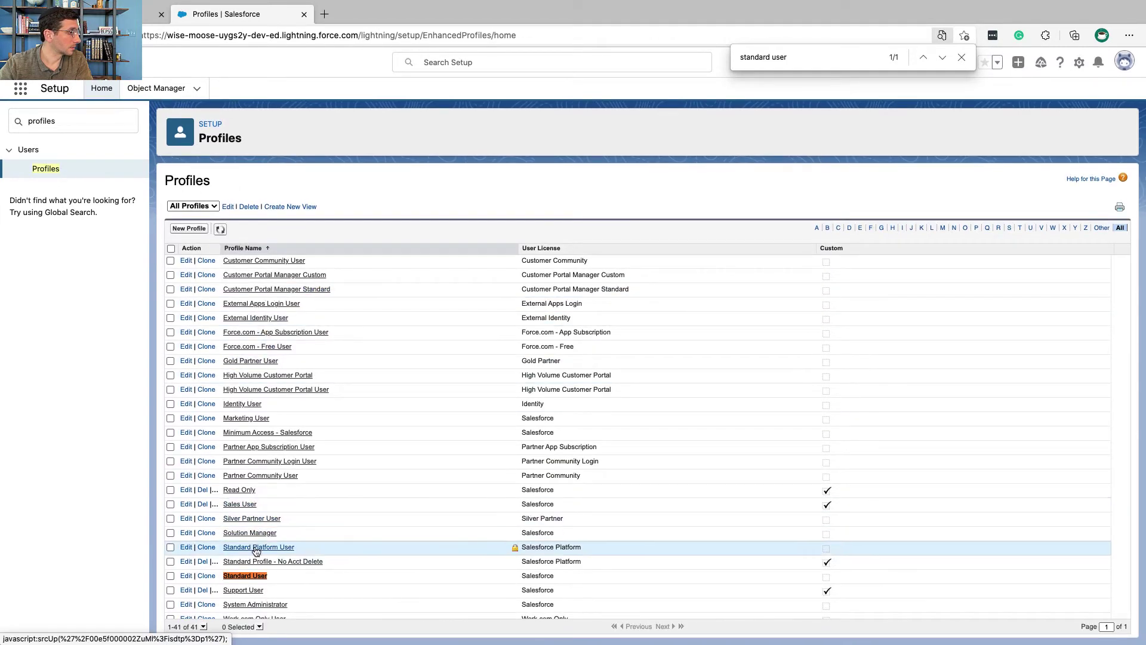
scroll(250, 585, up, 3)
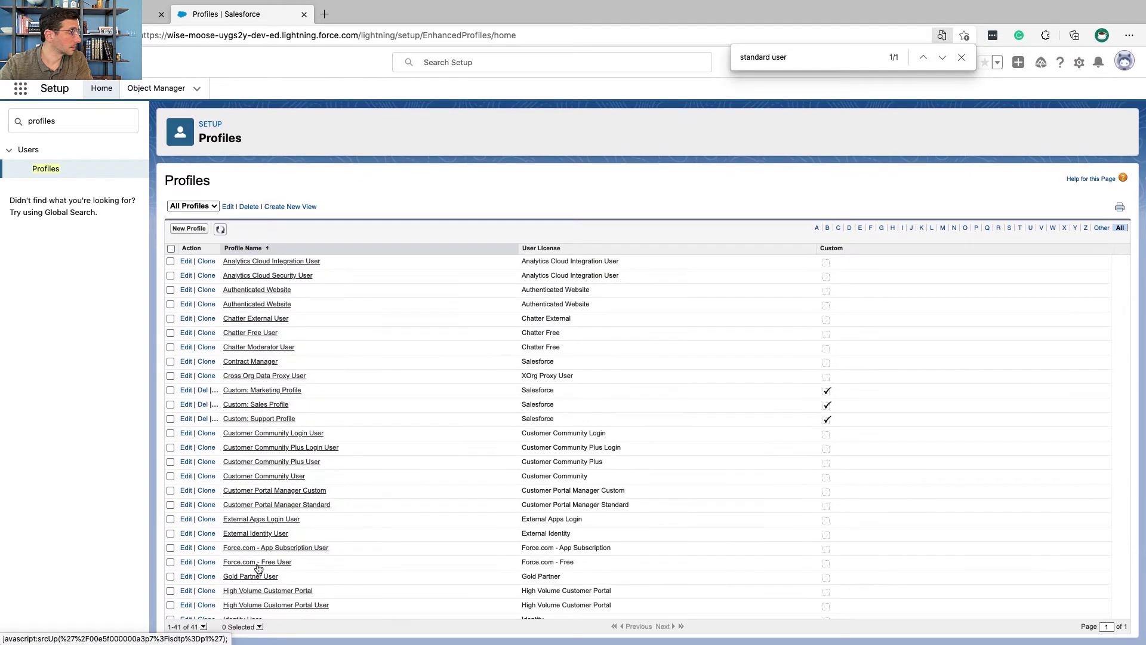
scroll(258, 567, down, 3)
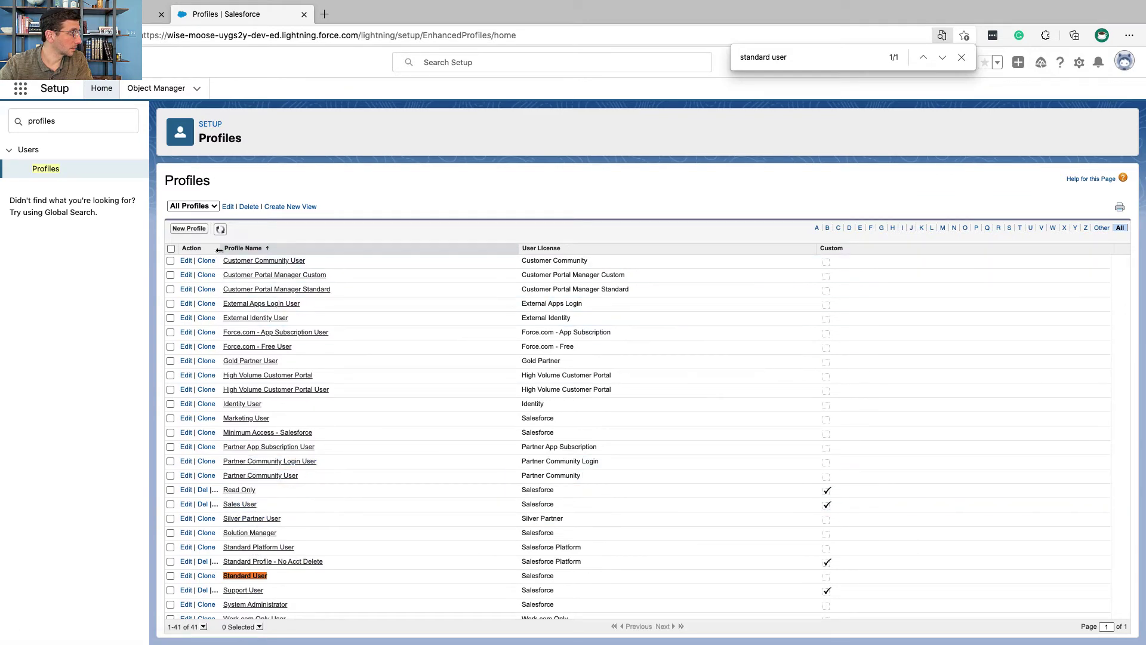
drag(219, 250, 250, 249)
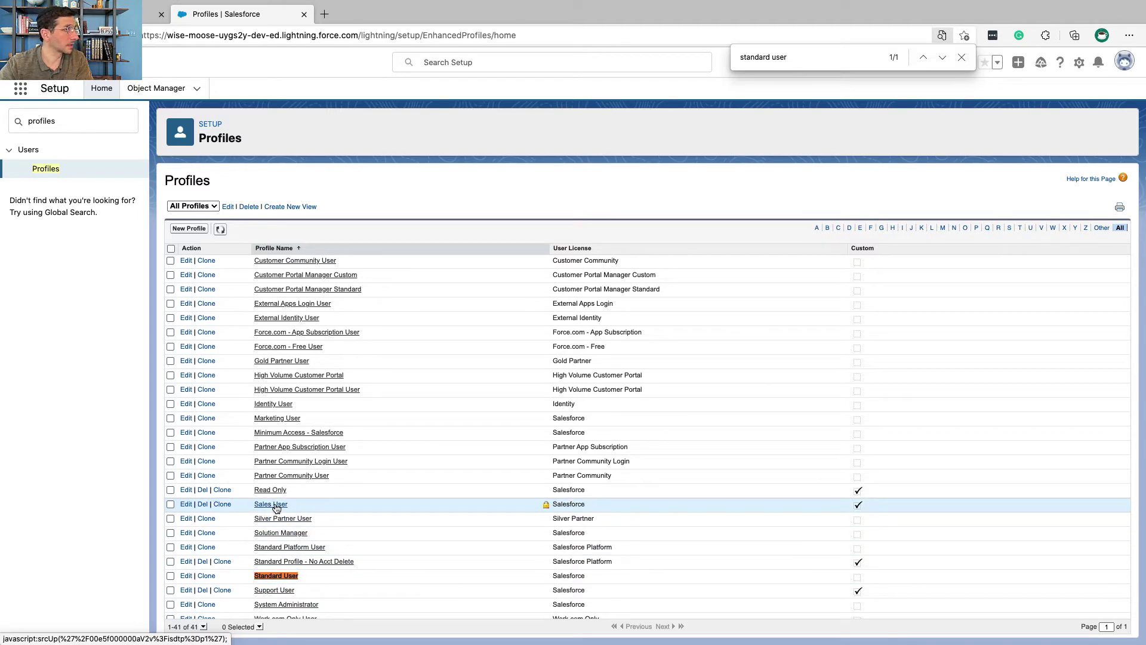
click(281, 584)
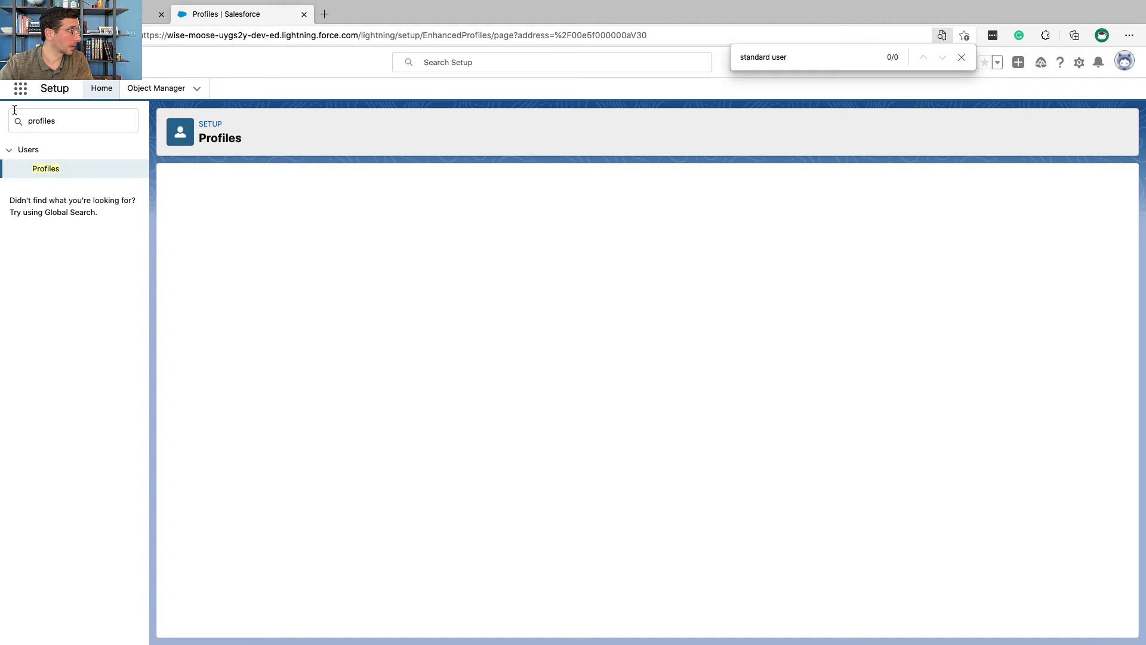
click(17, 36)
- Switch to Trailhead, review the Rating label instructions, and copy the search term Rename Tabs
key(ctrl+Left)
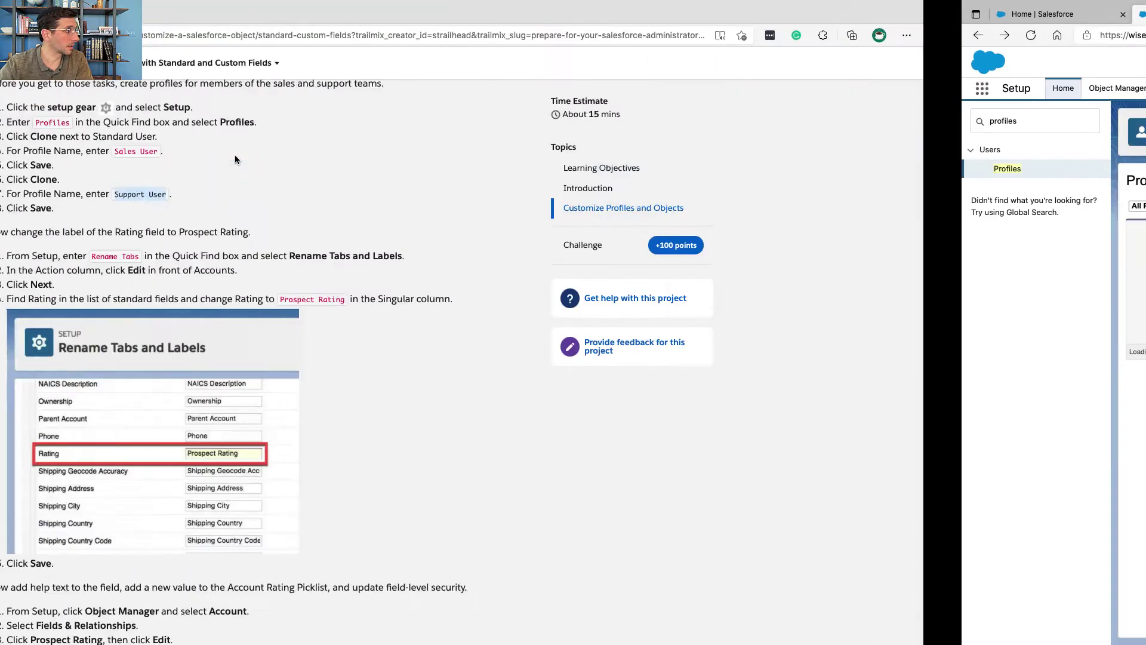
double_click(264, 208)
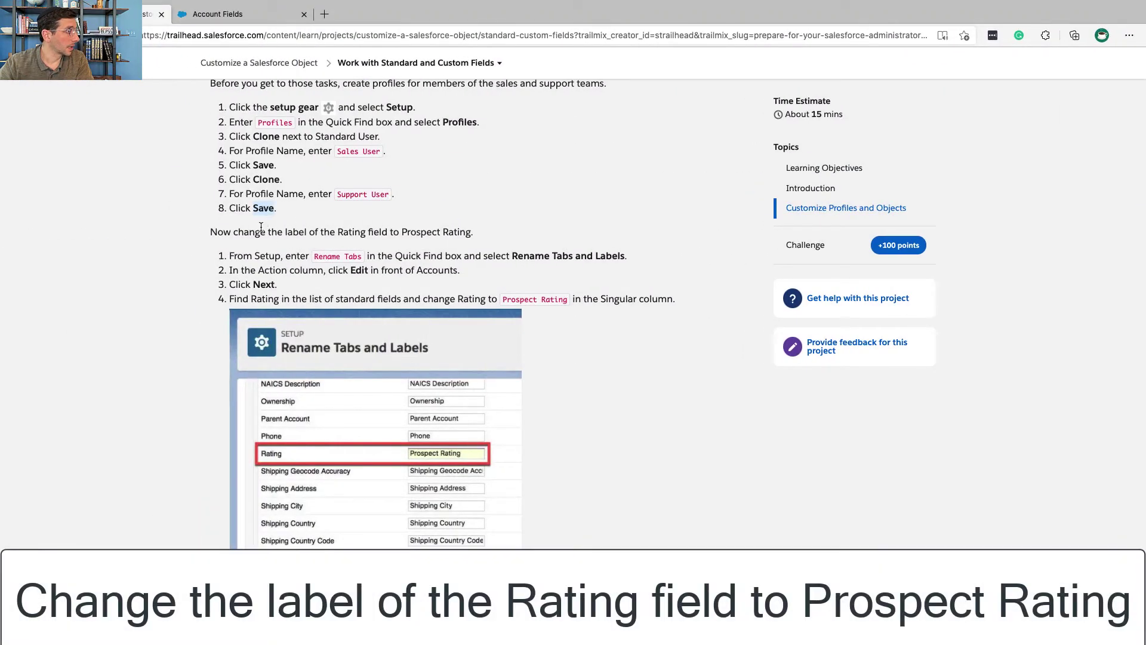
triple_click(263, 232)
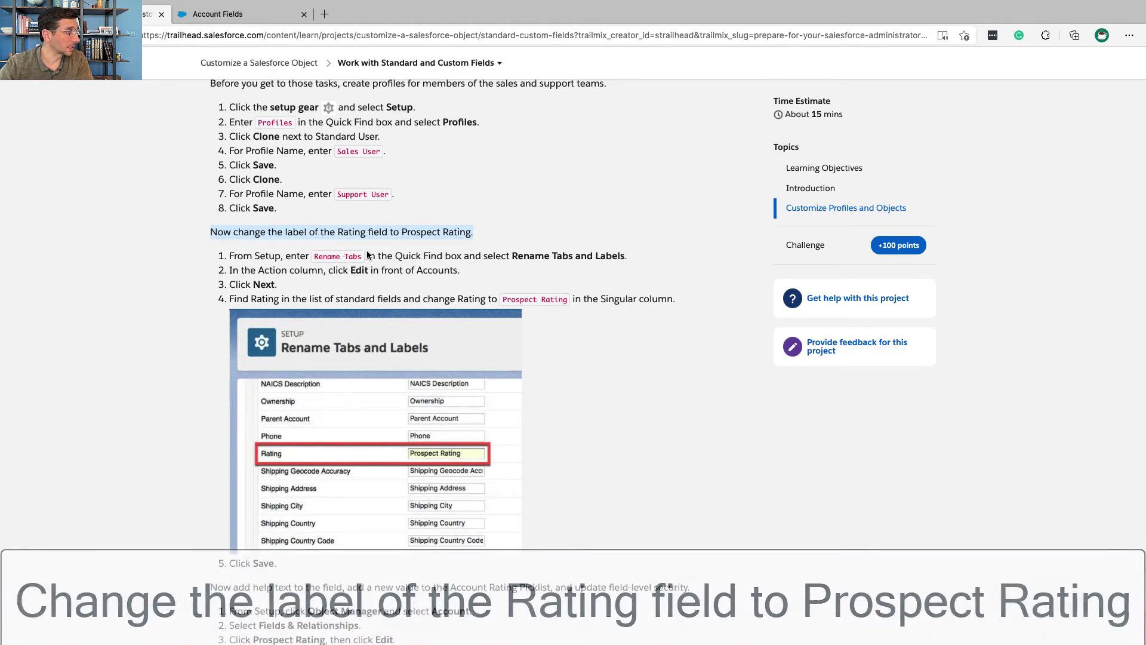
double_click(323, 257)
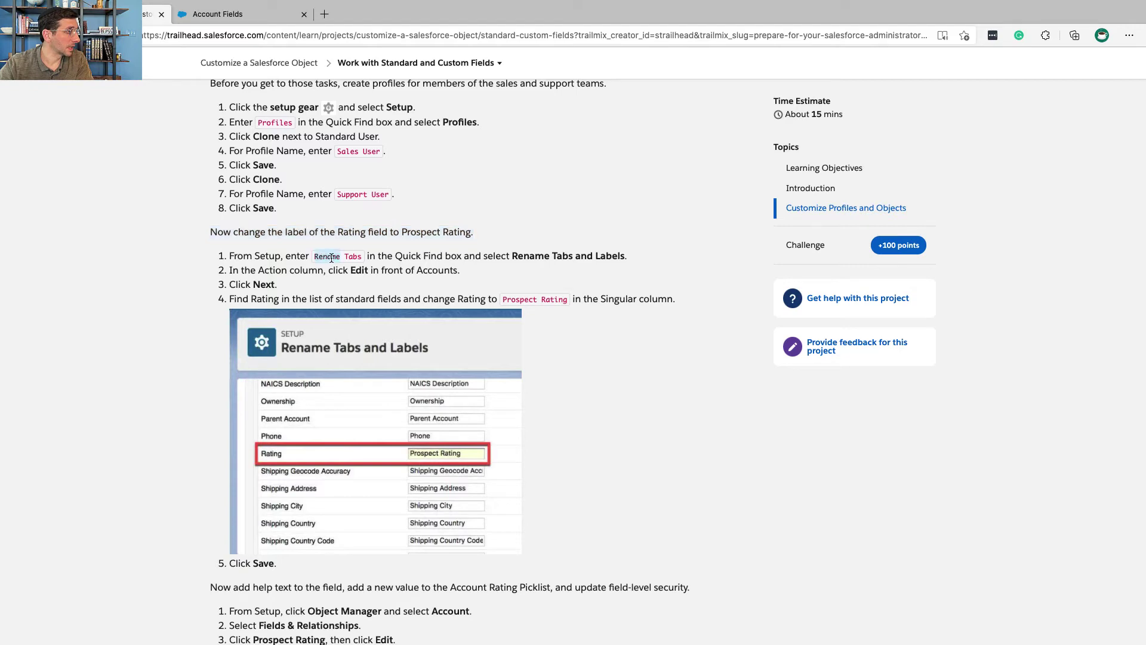
drag(361, 257, 316, 255)
key(super+c)
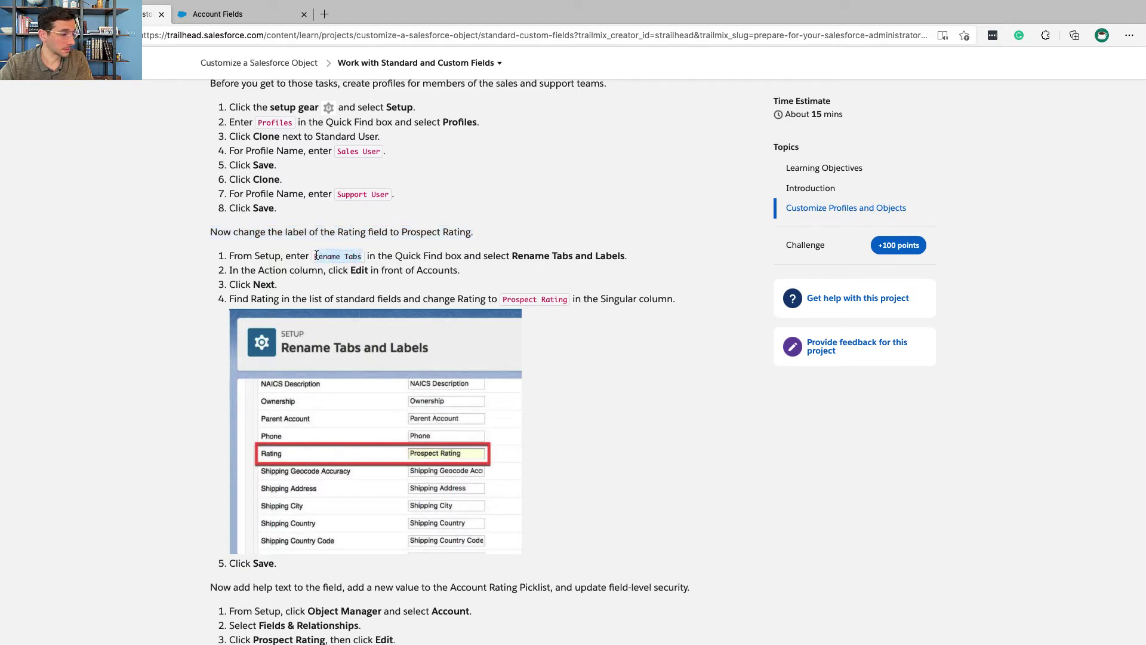
- Switch back to Salesforce, search Setup for Rename Tabs, and open the Rename Tabs and Labels page
key(ctrl+Right)
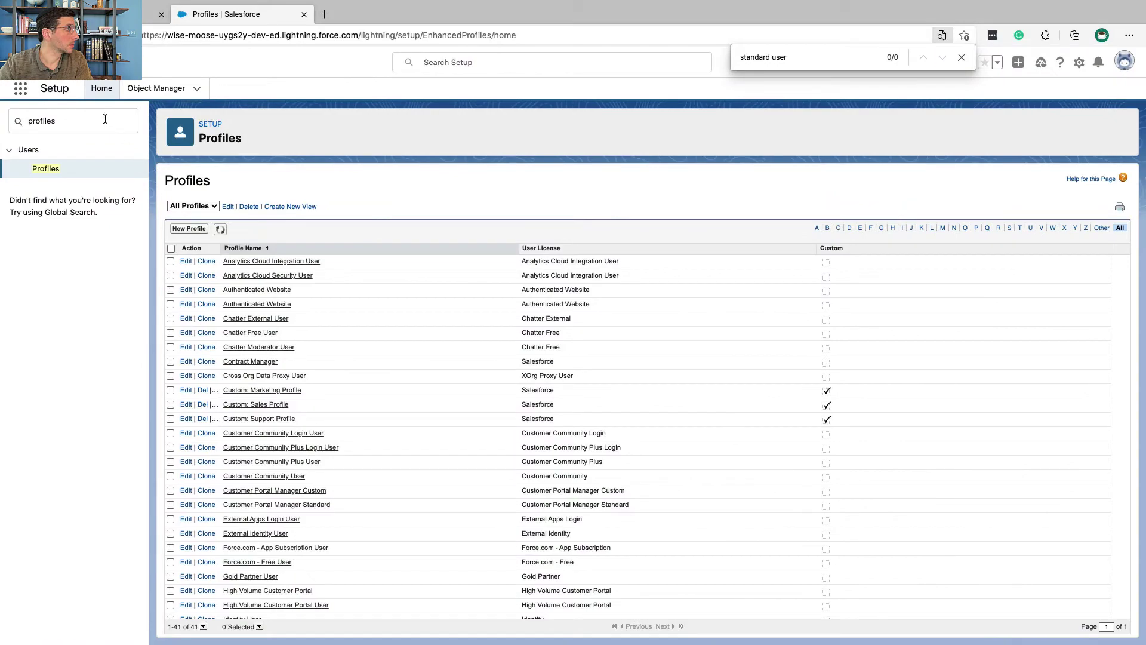
click(105, 118)
key(super+v)
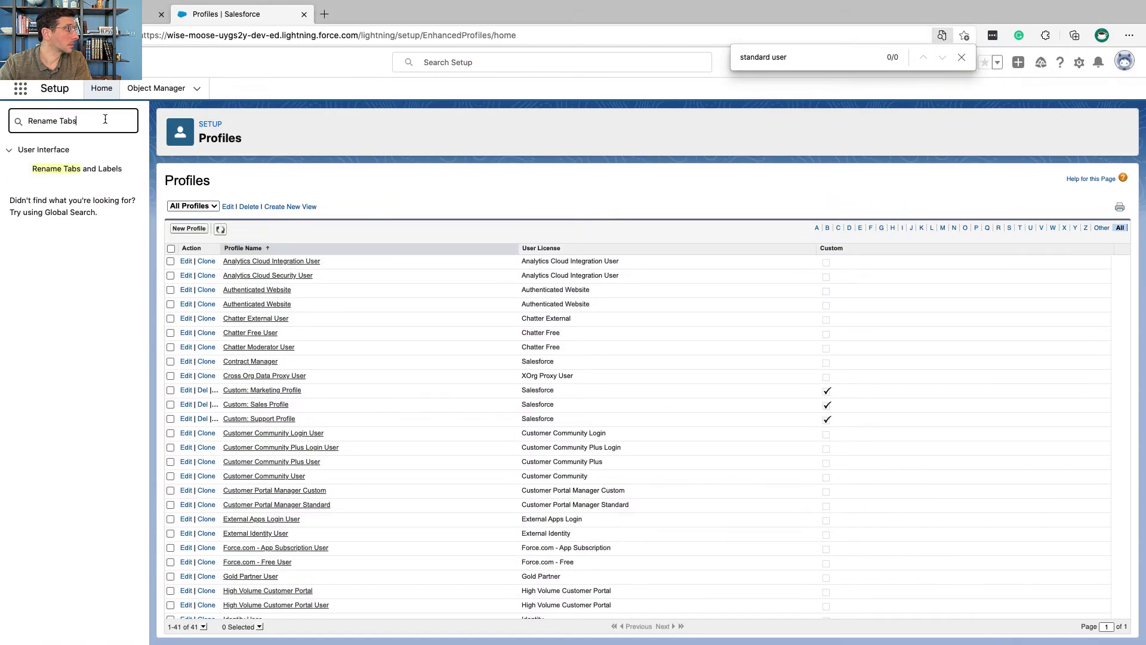
click(82, 170)
- Check the next instruction in Trailhead, then open the Accounts standard tab for editing in Salesforce
key(ctrl+Left)
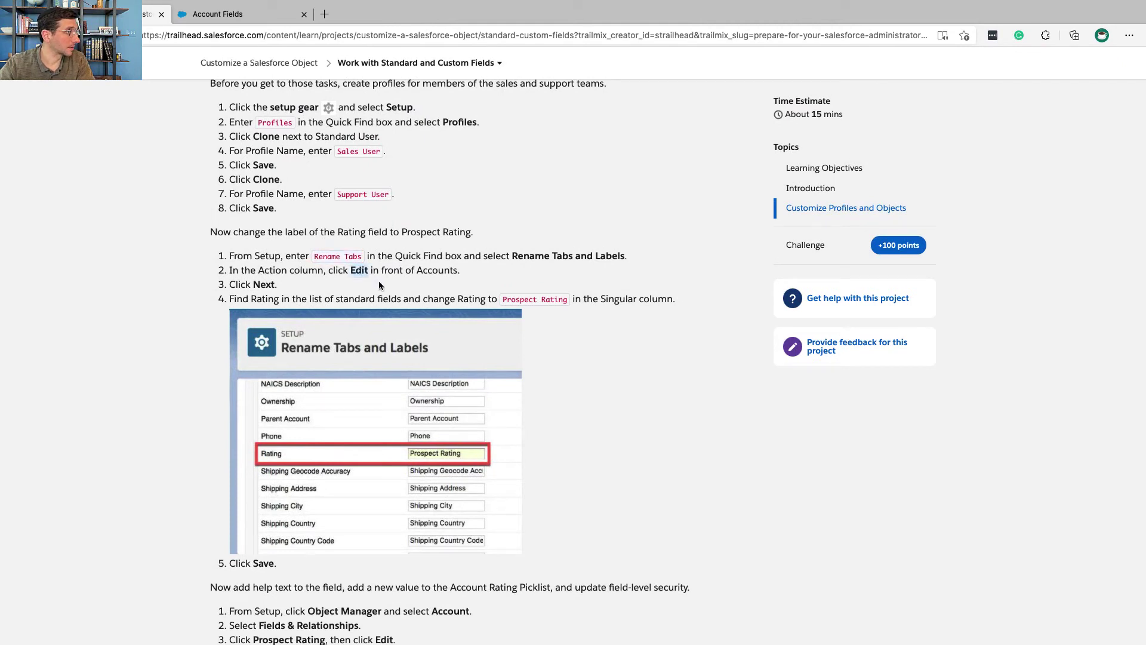
key(ctrl+Right)
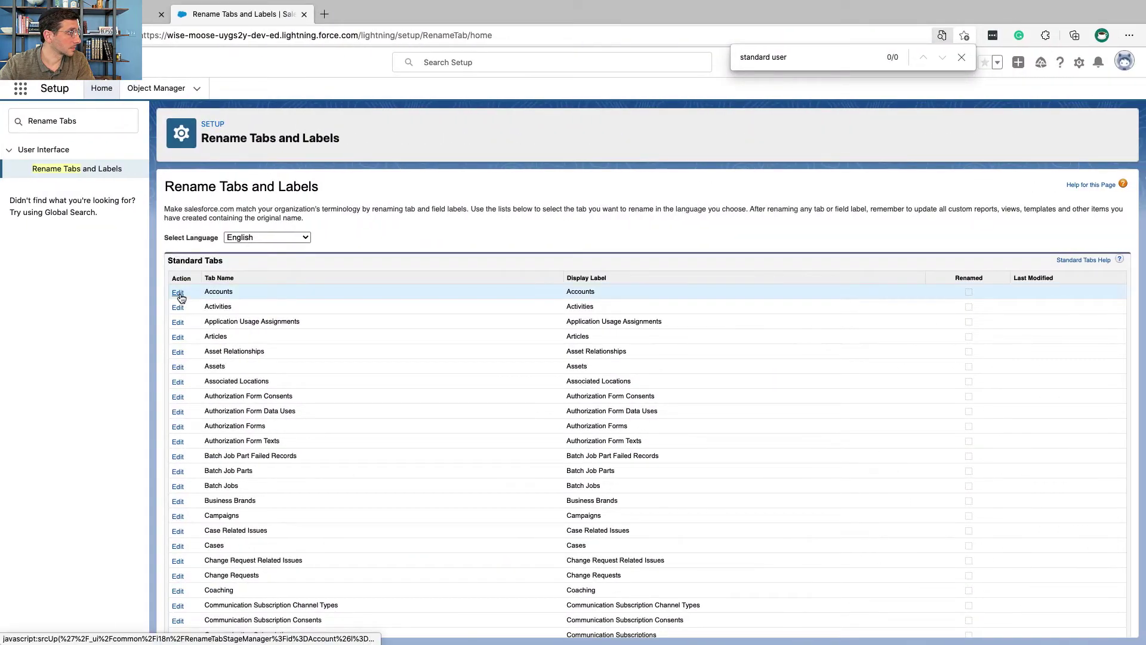
click(179, 294)
- Switch to Trailhead and copy the new field label Prospect Rating from the instructions
key(ctrl+Left)
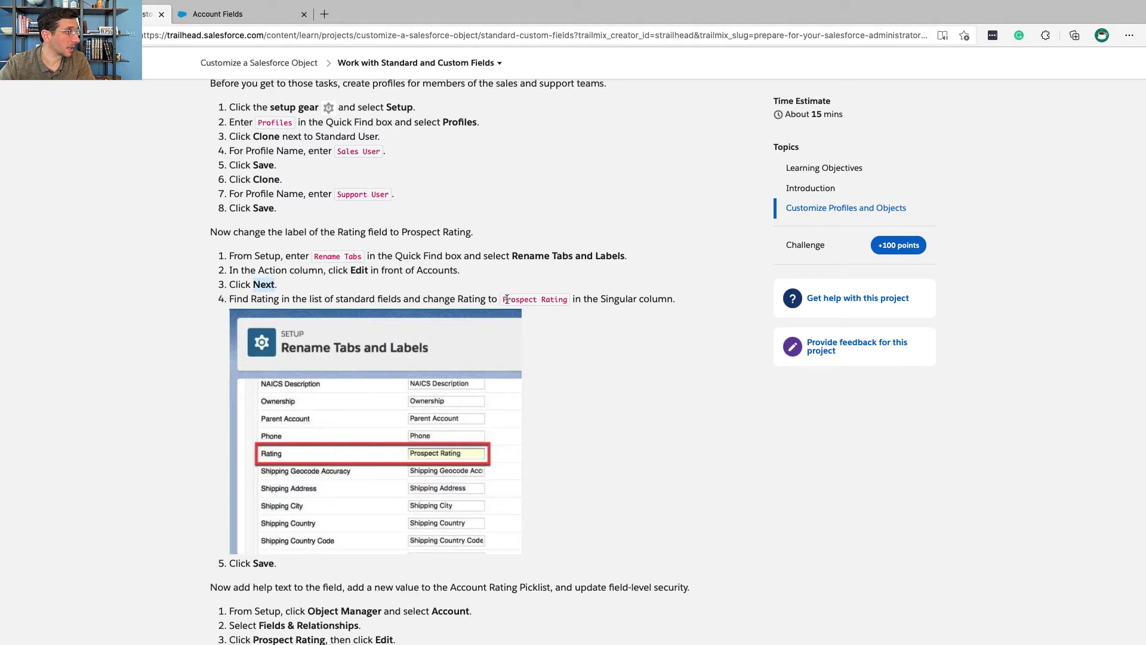
drag(504, 299, 572, 299)
key(super+c)
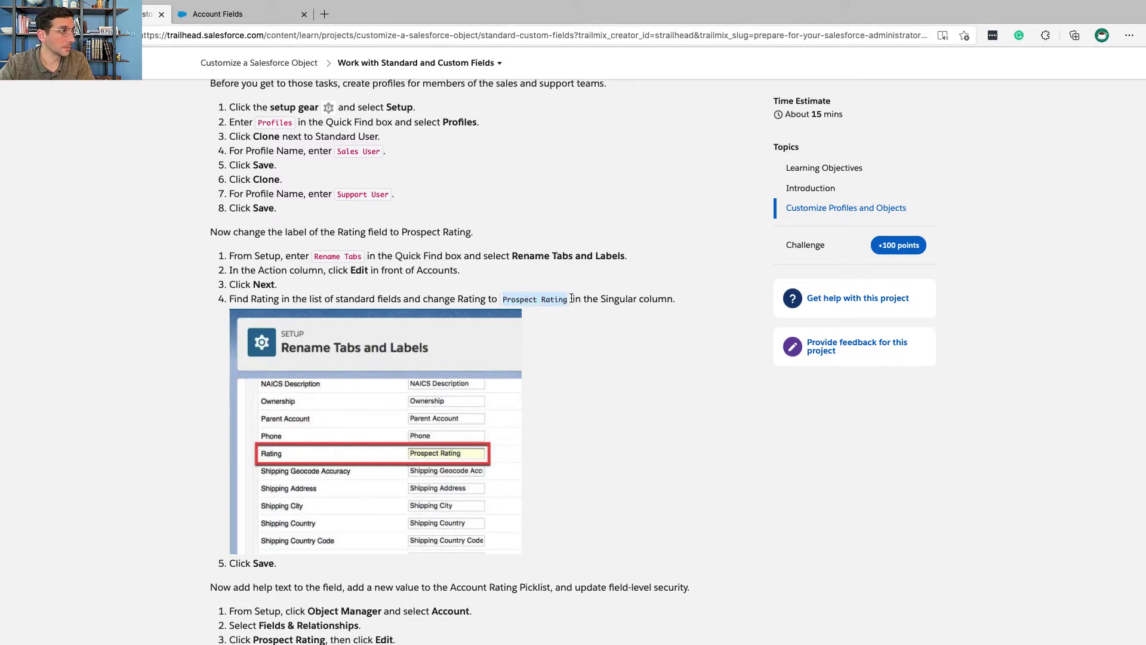
- Return to Salesforce, recheck the instructions, and proceed to the Accounts field labels without changing the tab names
key(ctrl+Right)
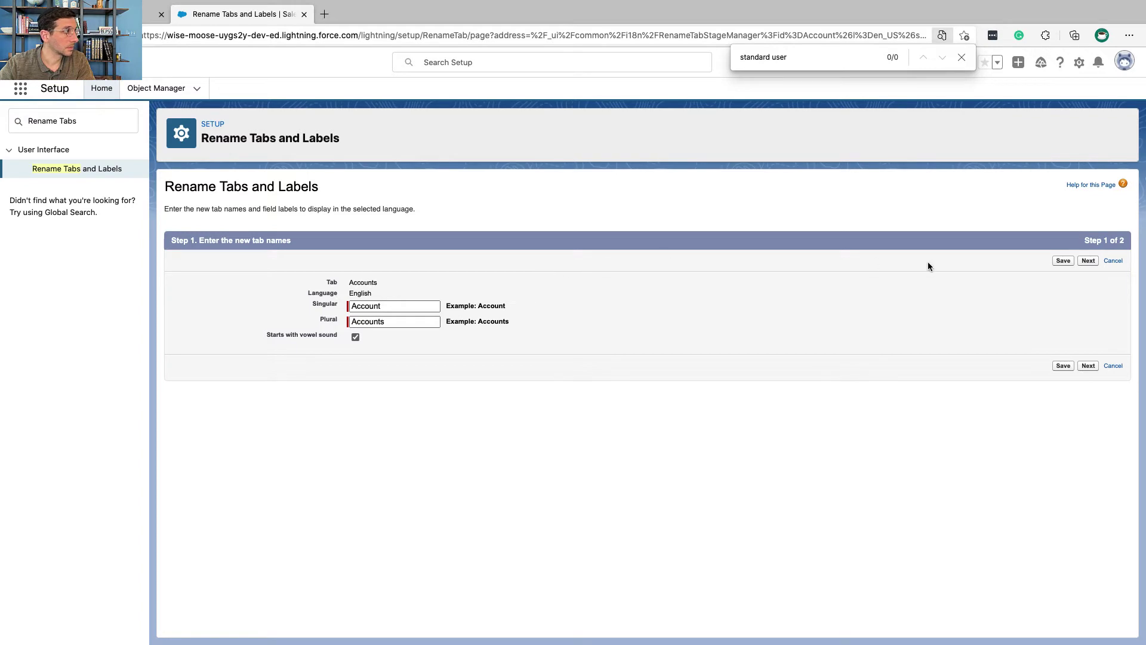
key(ctrl+Left)
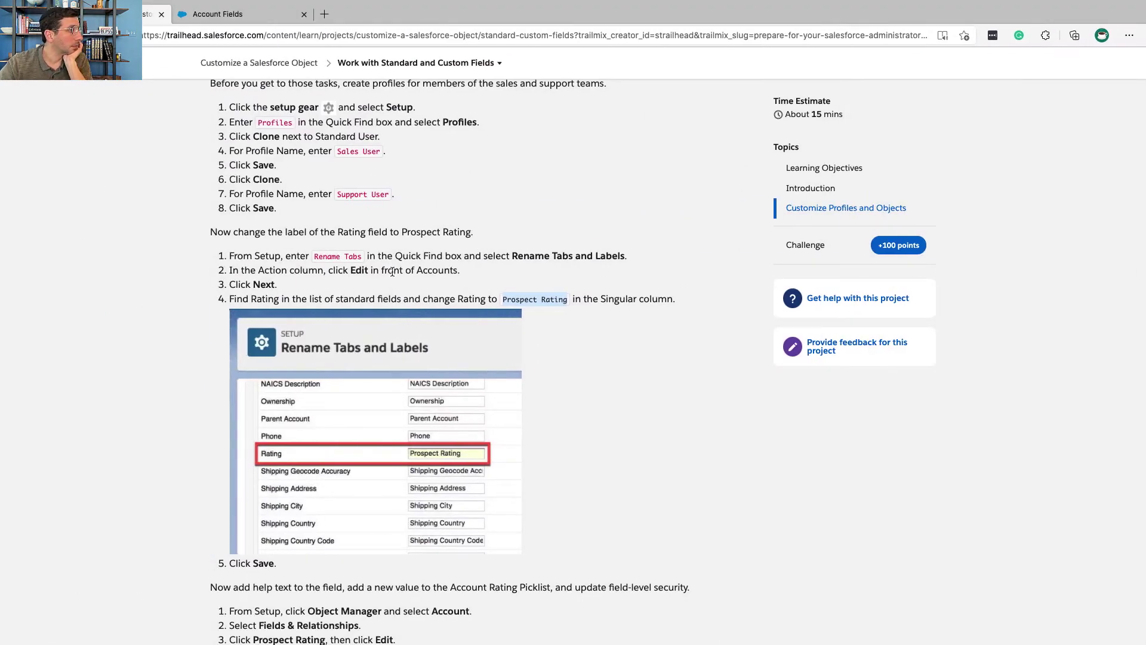
key(ctrl+Right)
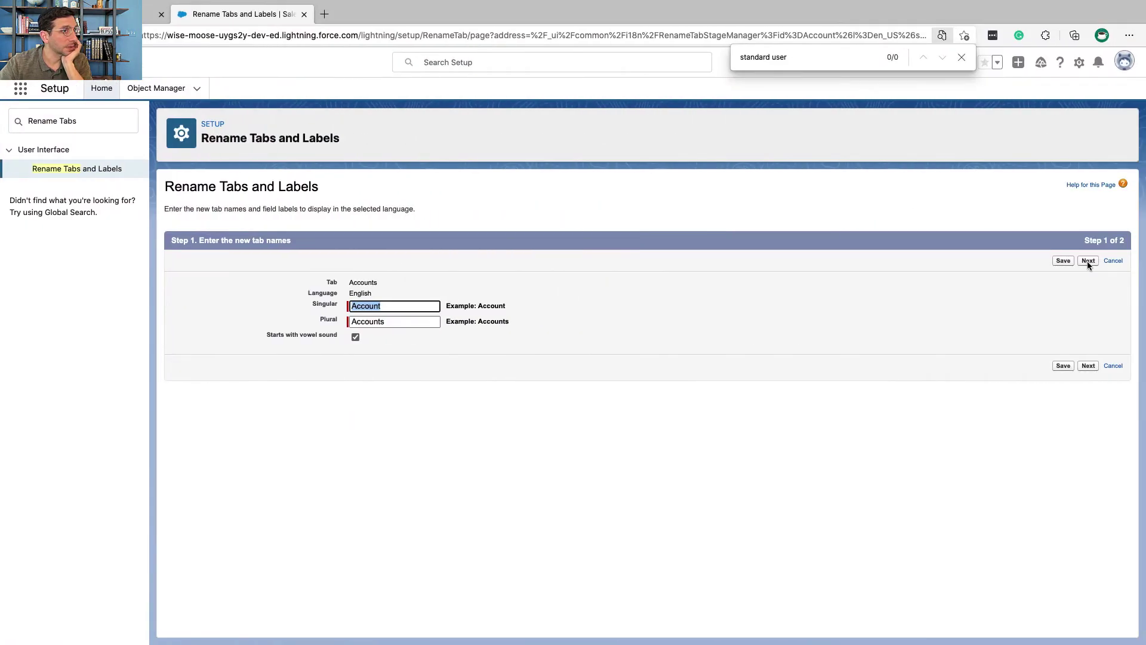
click(1087, 263)
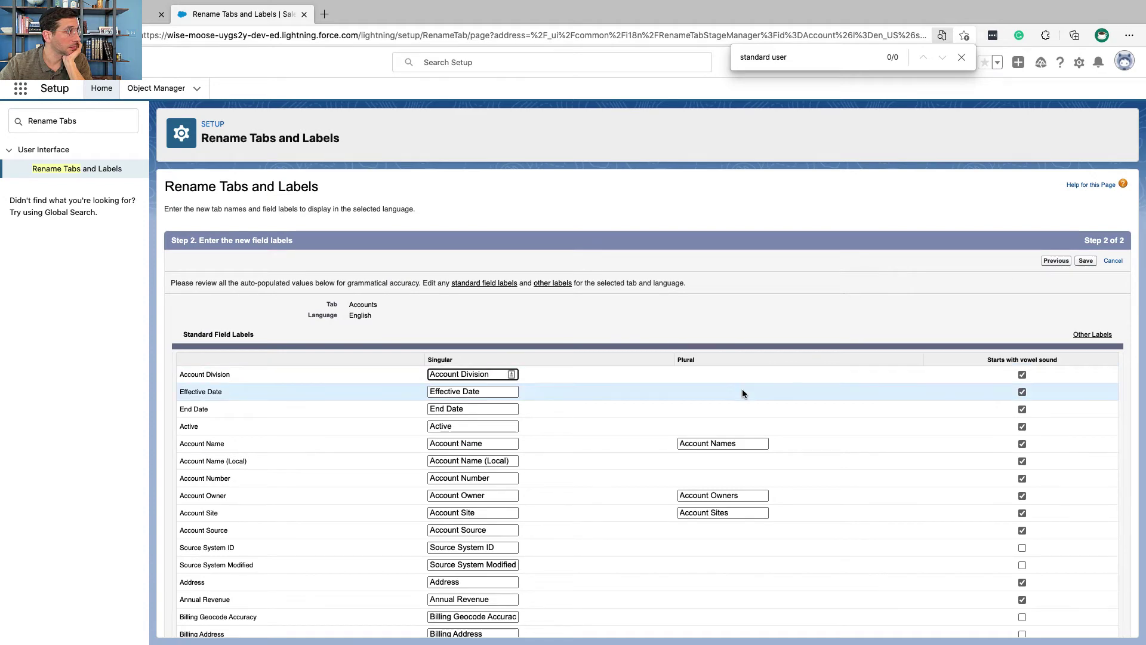
- Search the Accounts field labels for "rating", set the standard Rating field's singular label to Prospect Rating, and save the labels
scroll(743, 391, down, 5)
scroll(743, 393, up, 5)
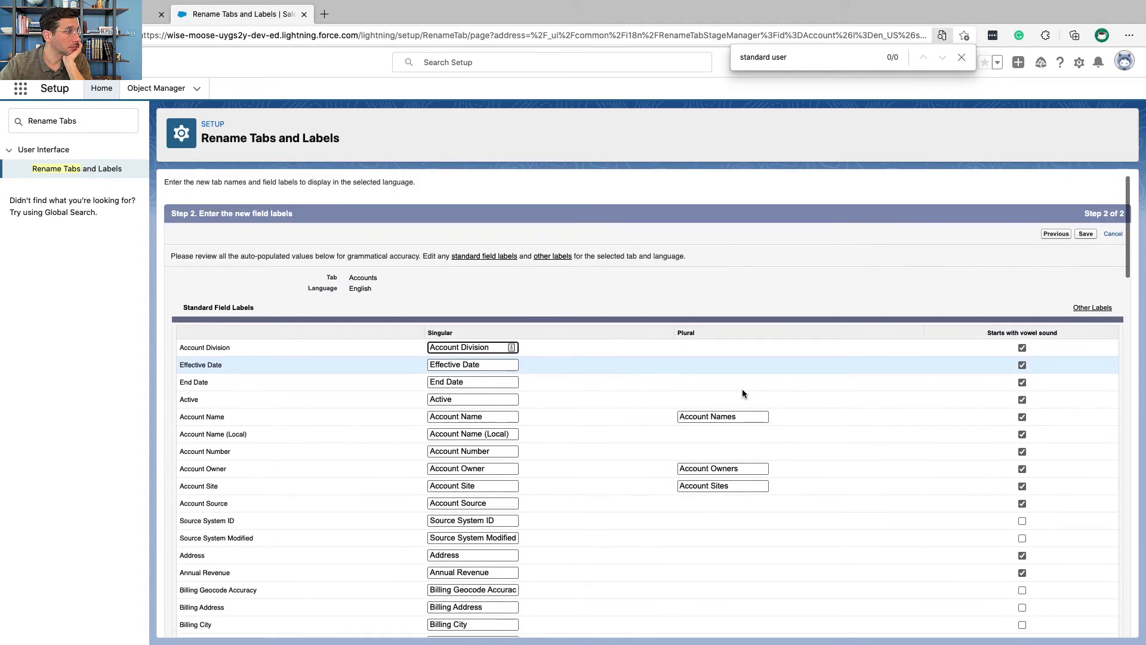
scroll(742, 394, down, 1)
scroll(743, 394, down, 15)
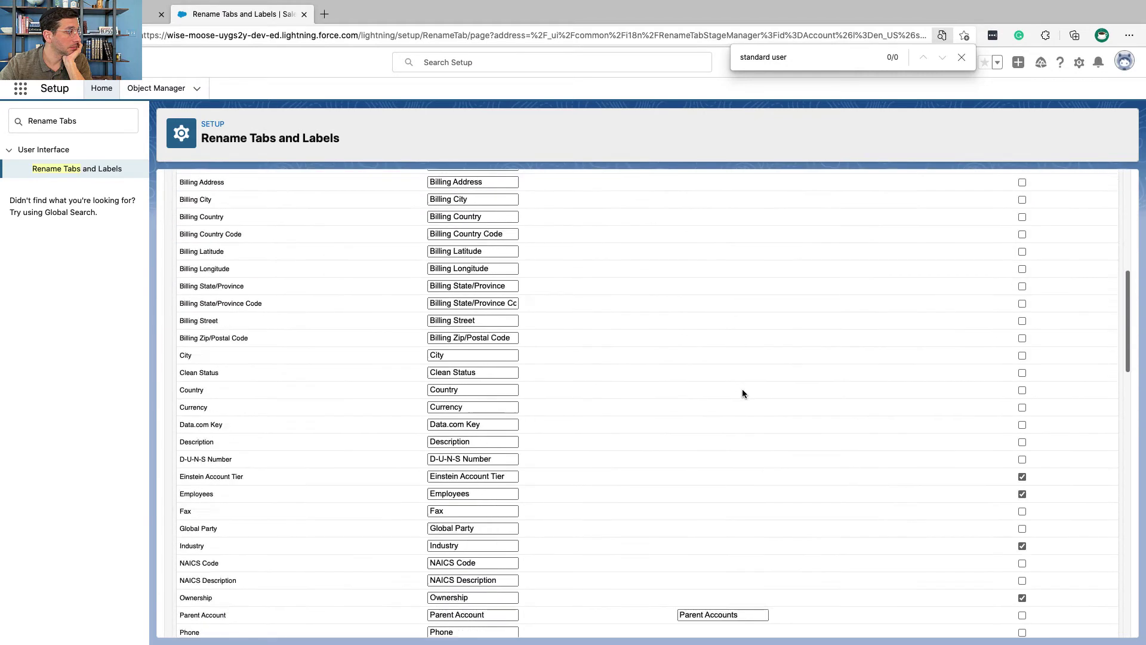
scroll(743, 394, down, 3)
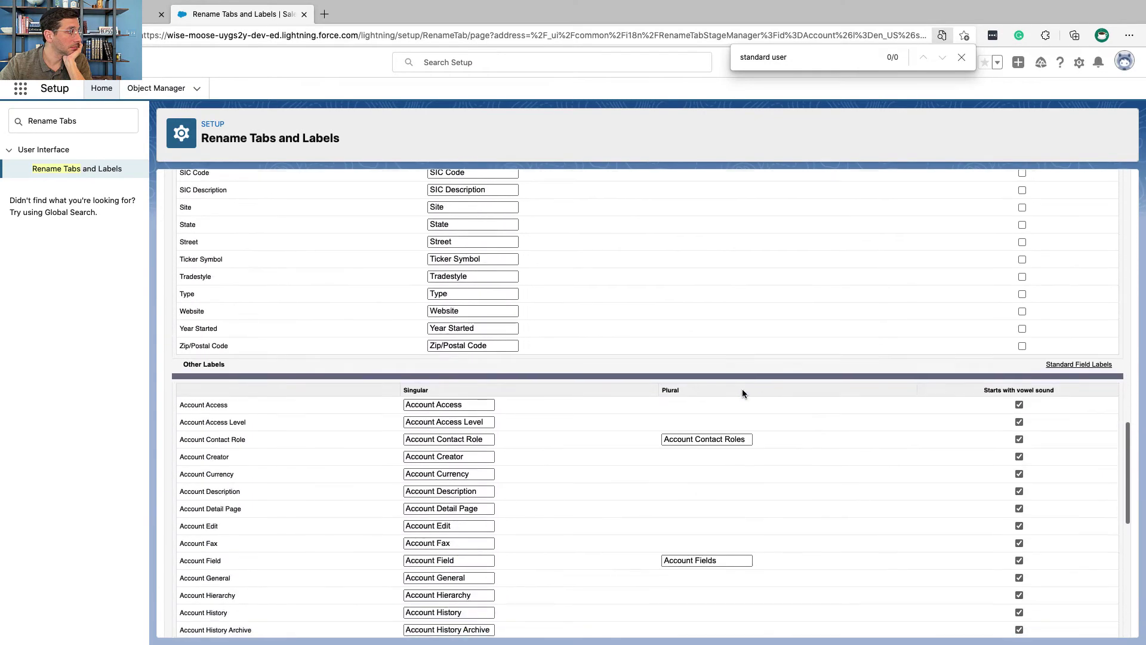
scroll(743, 391, down, 5)
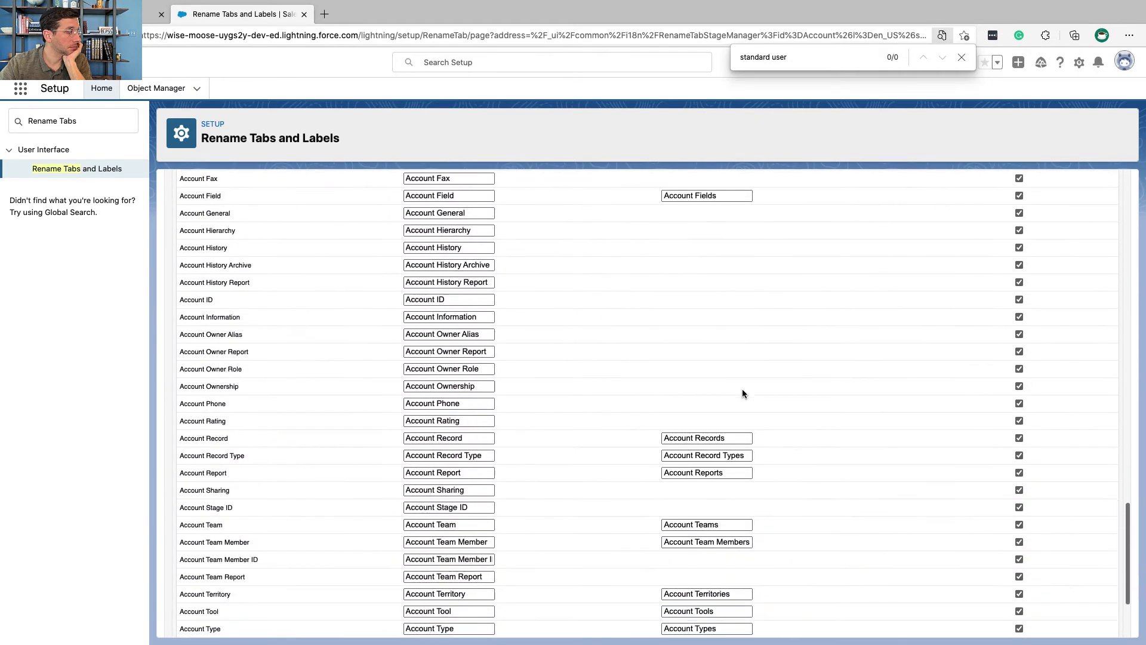
key(super+f)
text(rating)
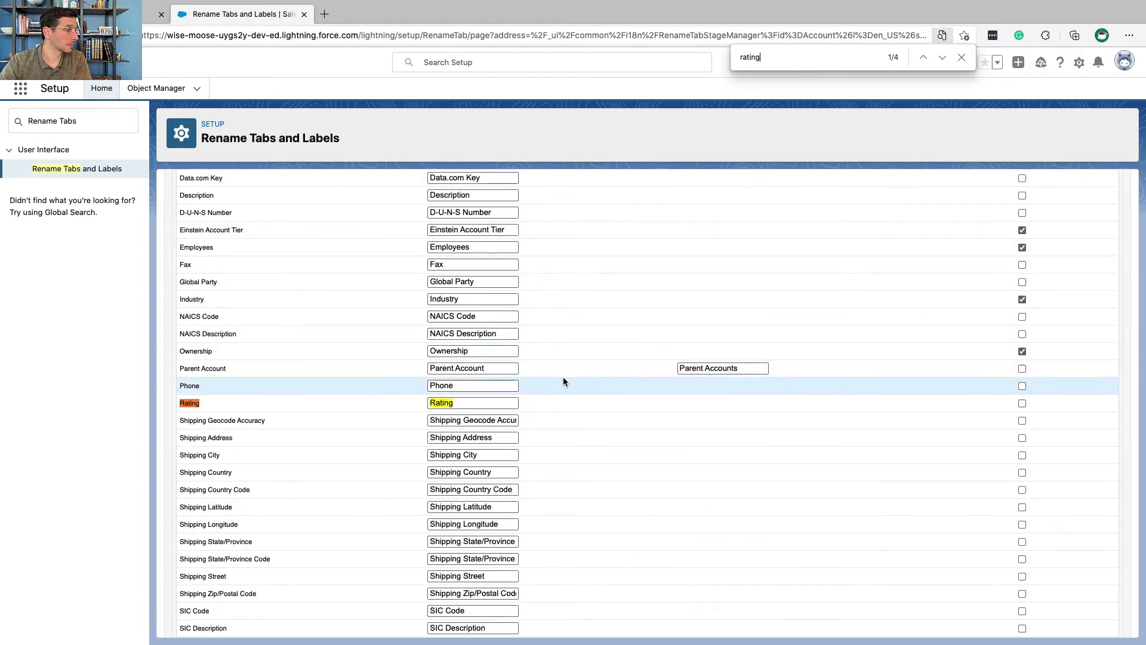
double_click(512, 403)
key(super+v)
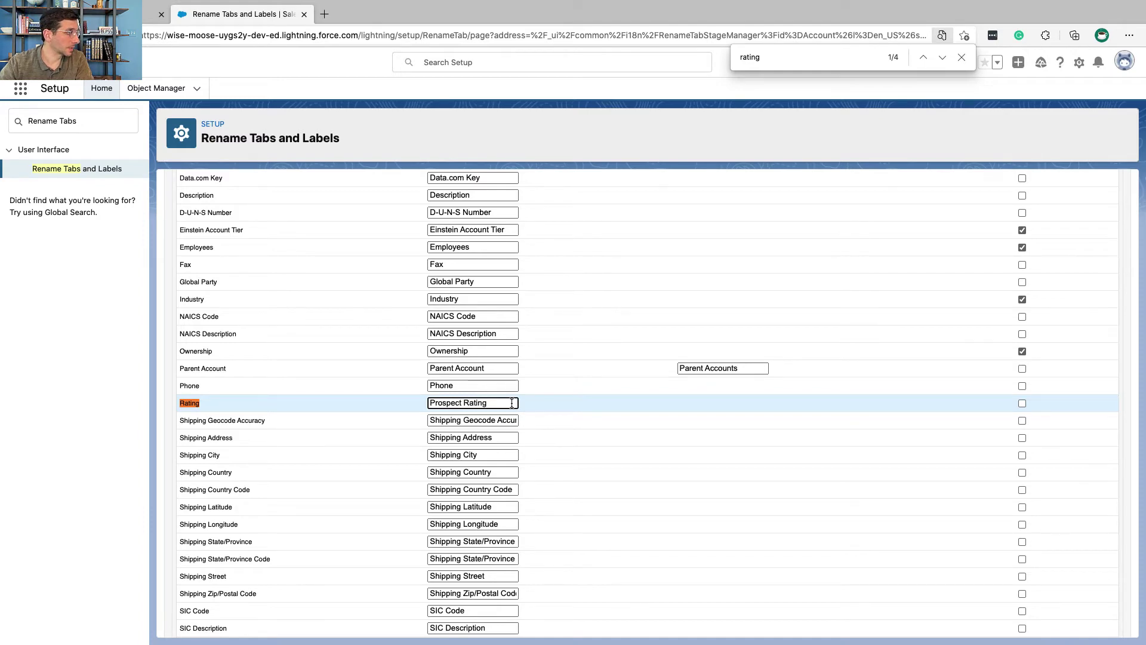
scroll(512, 403, up, 15)
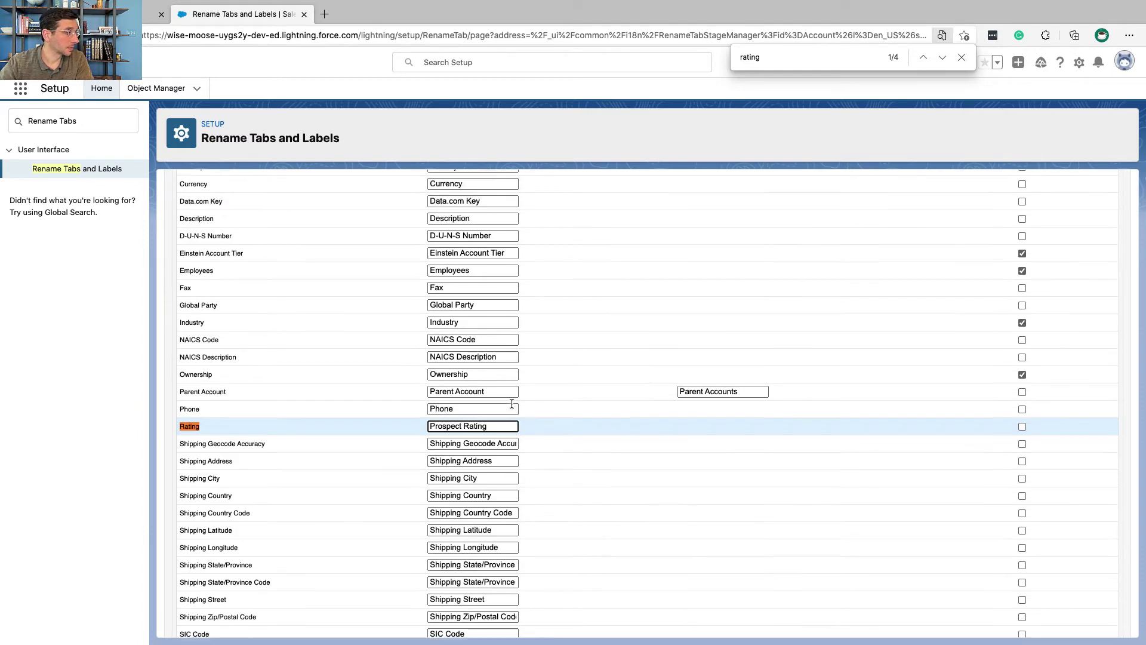
click(1090, 264)
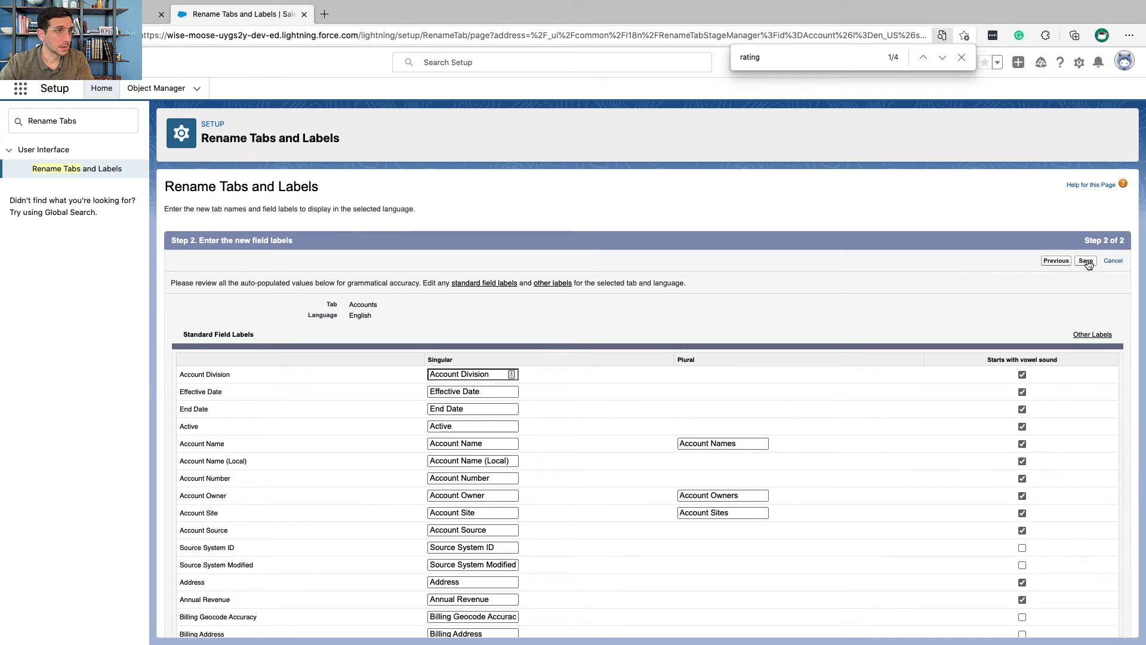
- Review the label renaming instructions in Trailhead and return to the Rename Tabs and Labels page in Salesforce
key(ctrl+shift+Tab)
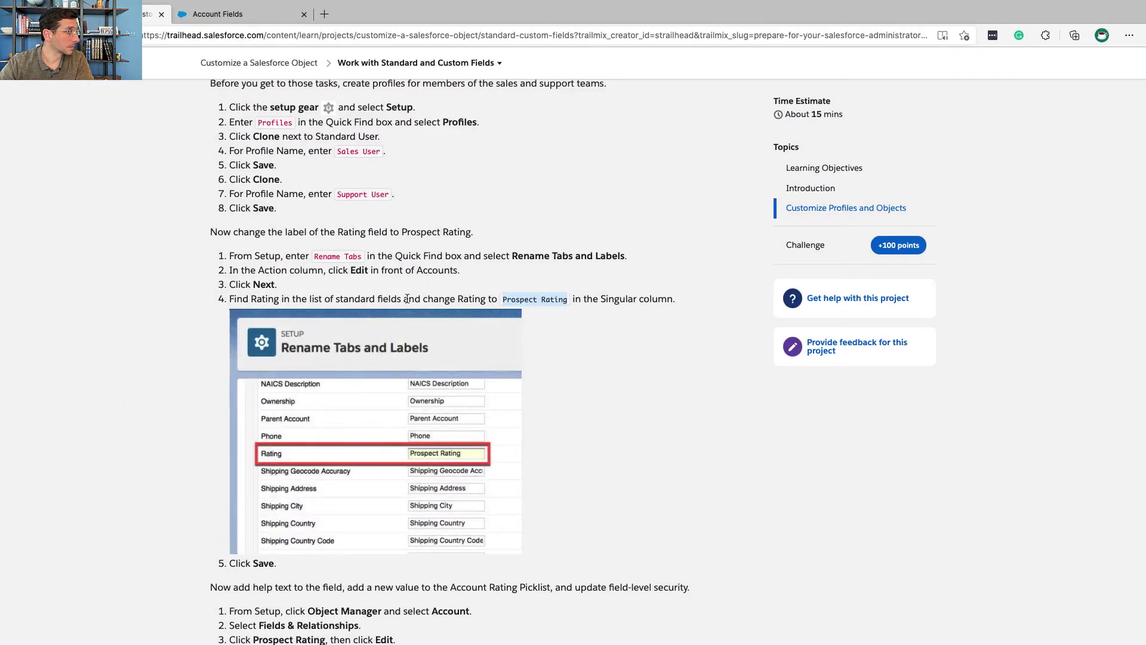
key(ctrl+Tab)
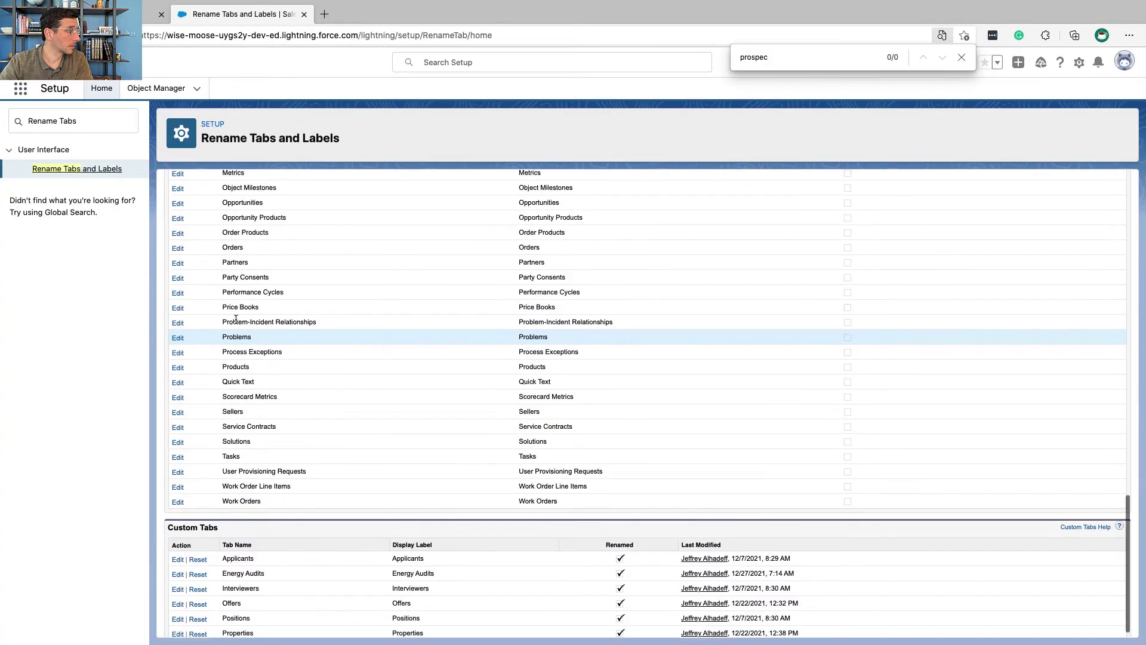
- Reopen the Accounts entry in the standard tabs list and proceed to its field labels, keeping the tab names
scroll(236, 319, up, 3)
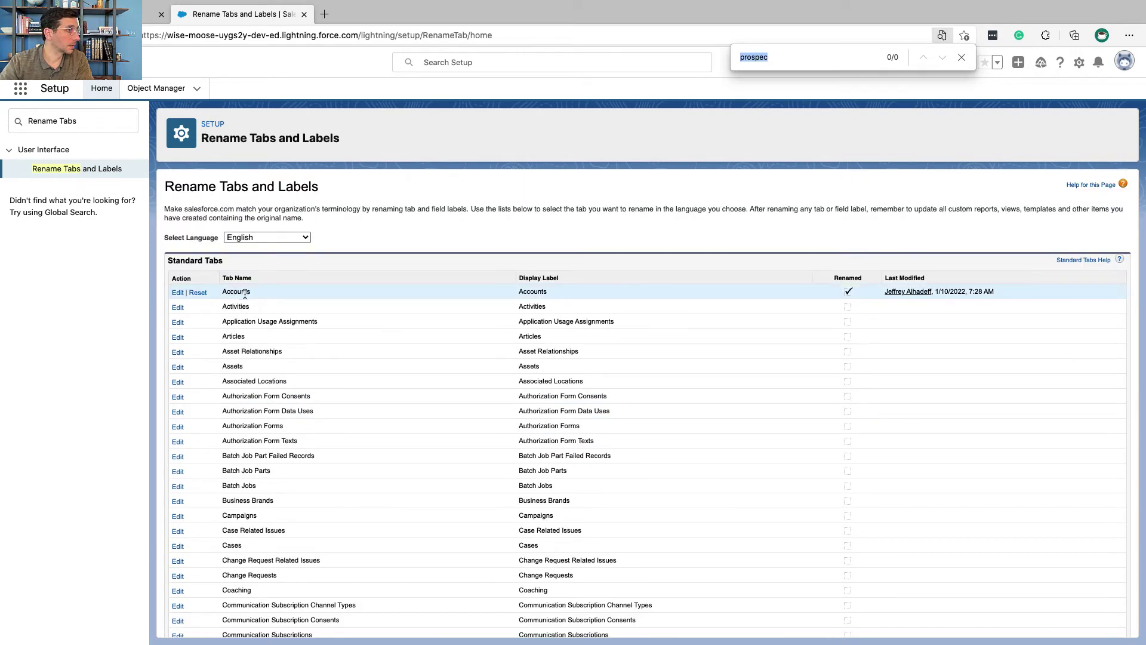
key(BackSpace)
click(178, 292)
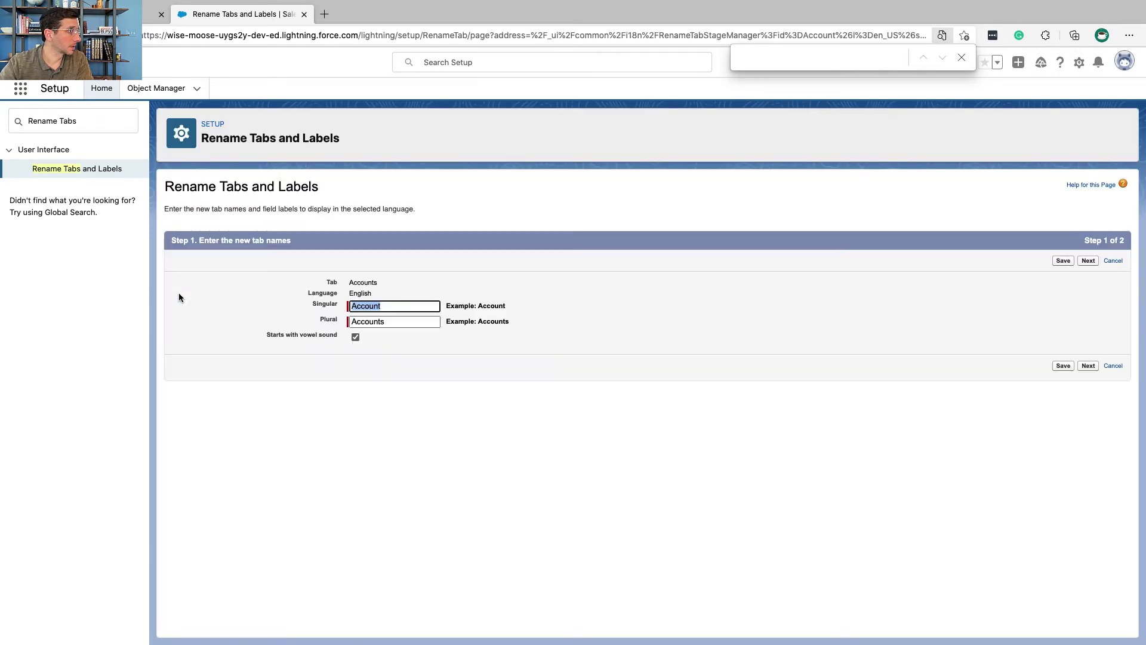
click(1087, 261)
scroll(685, 382, down, 1)
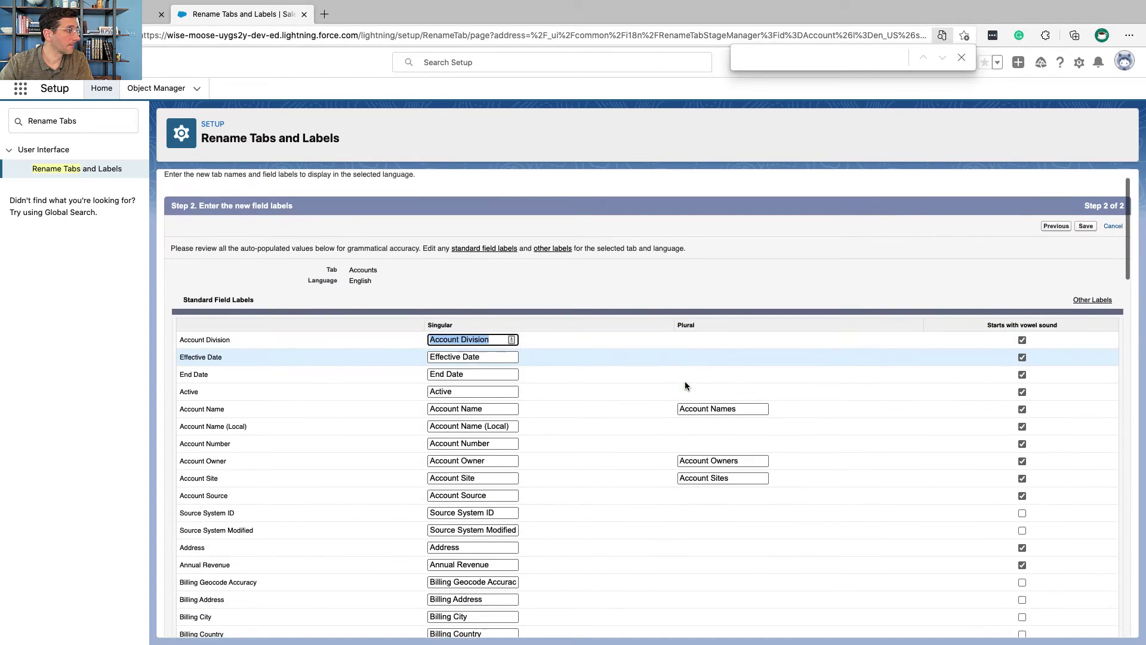
- Search the Accounts field labels for "rating", check the standard Rating field's singular label, and save the labels
scroll(685, 385, down, 3)
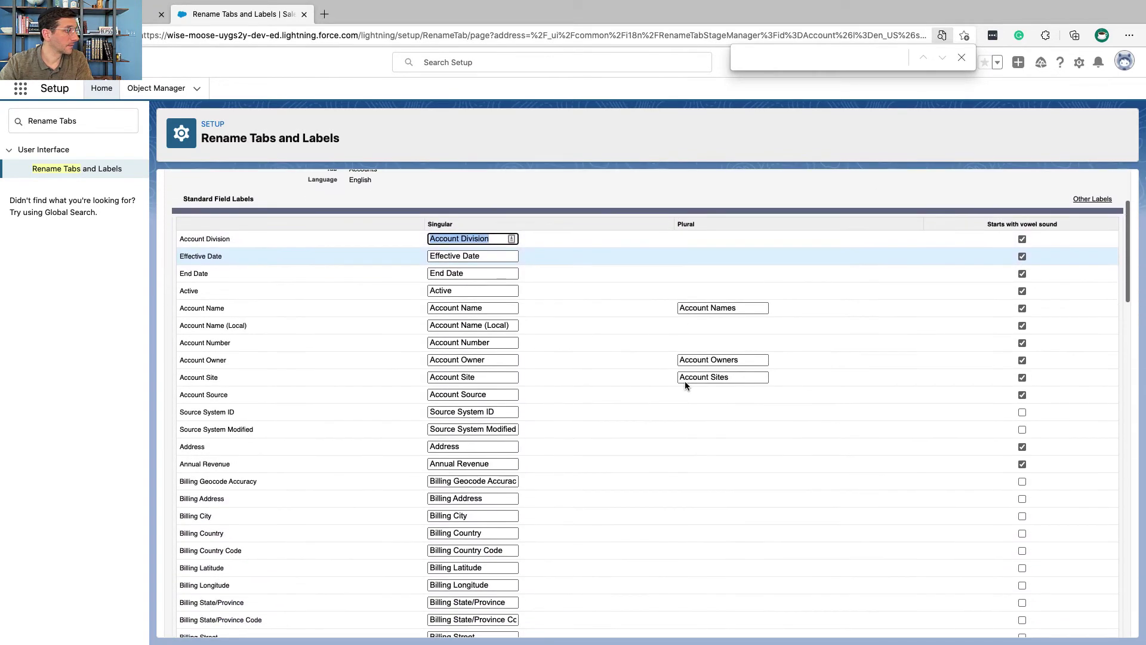
scroll(685, 383, down, 8)
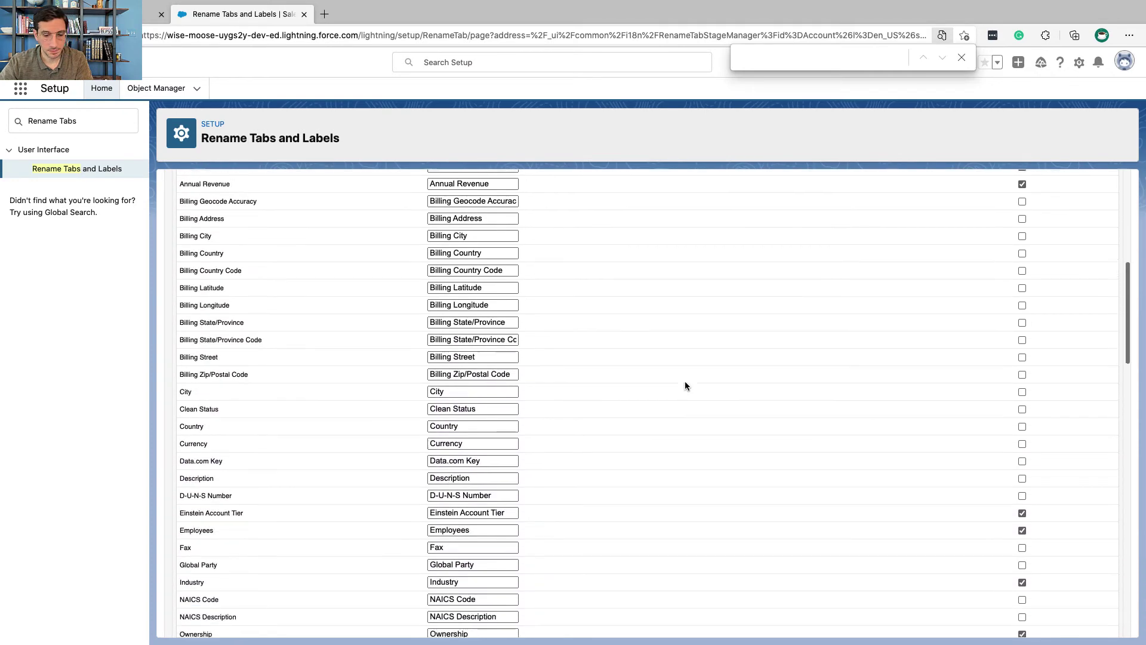
text(accou)
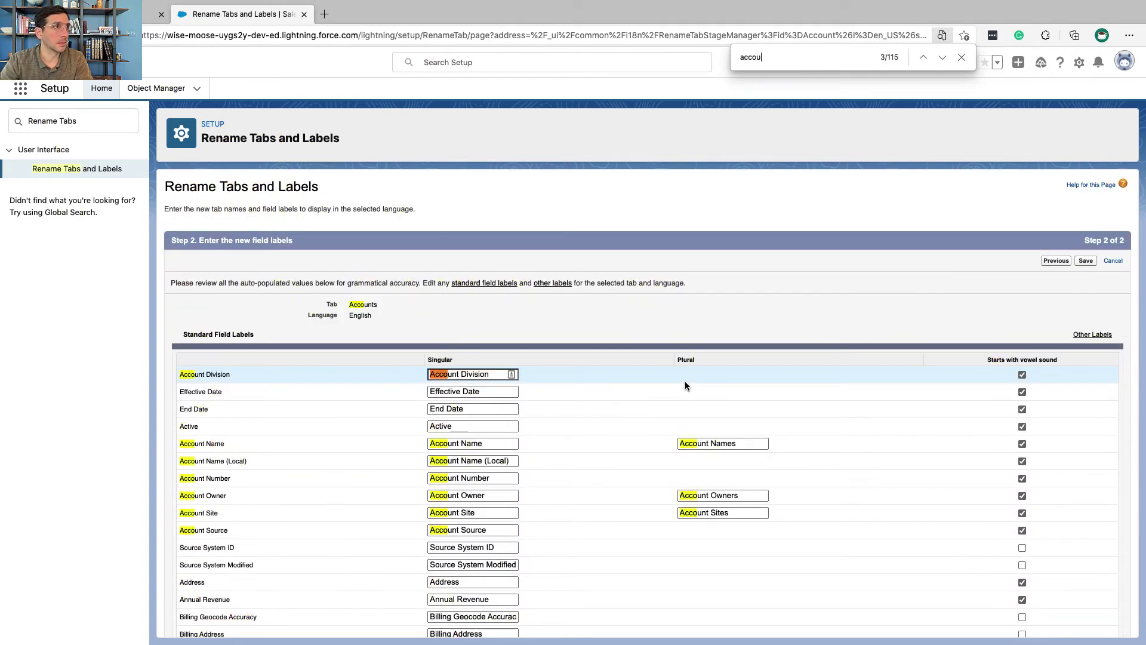
key(super+a)
text(rati)
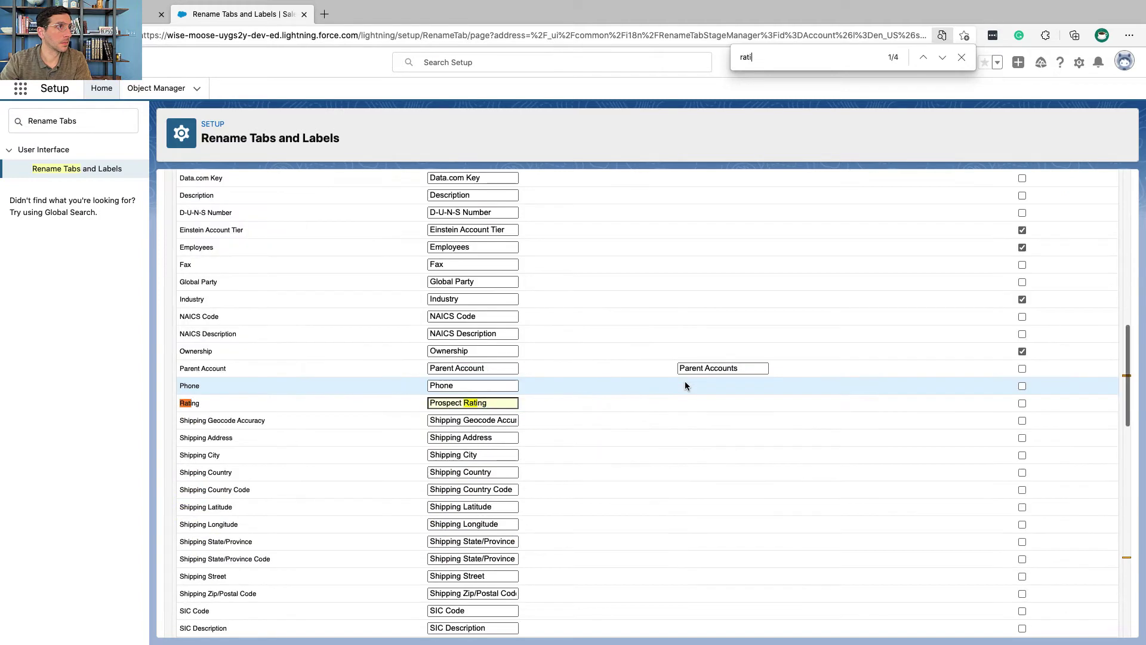
text(ng)
click(471, 404)
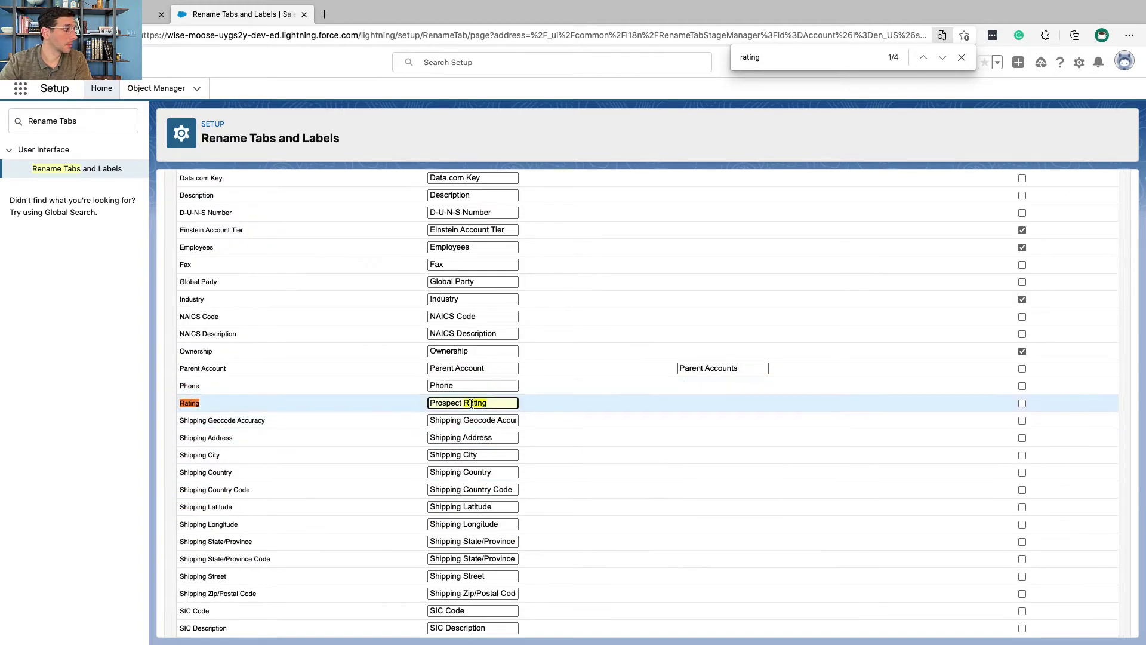
triple_click(471, 403)
scroll(465, 397, up, 12)
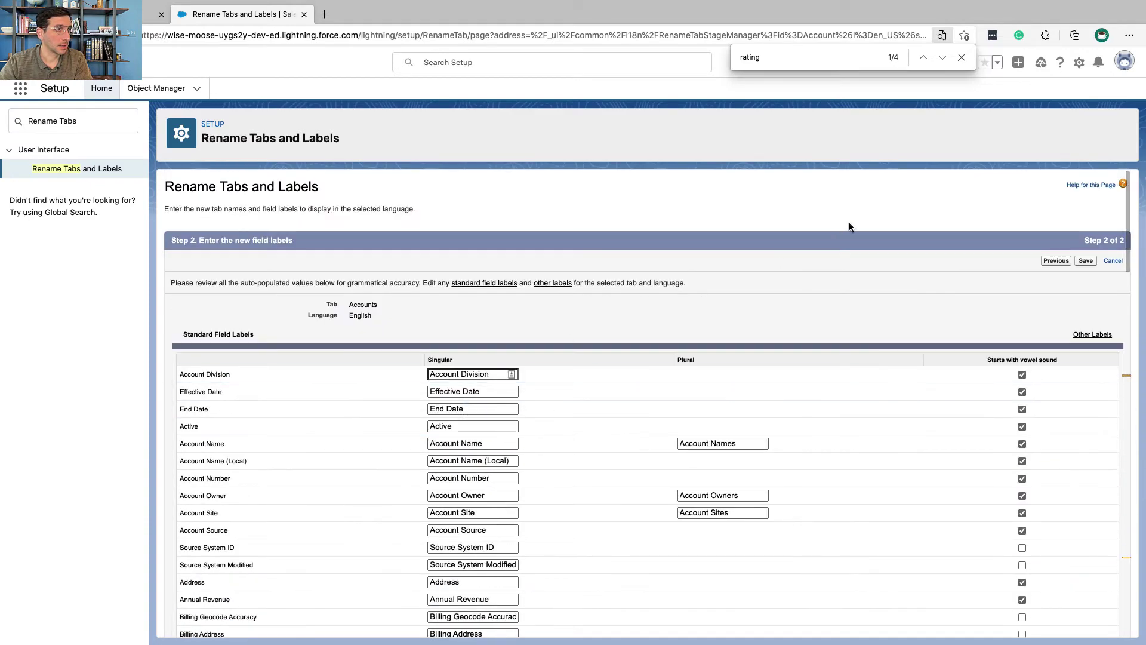
click(1086, 260)
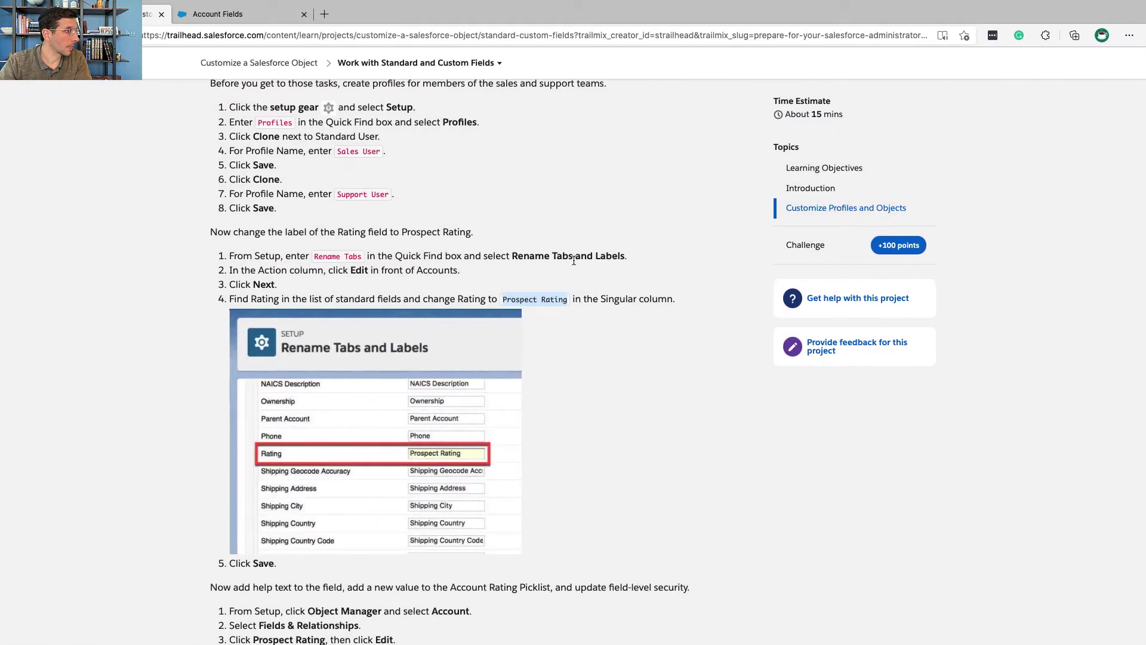
- Read the Trailhead instructions on adding help text, a new Account Rating picklist value, and field-level security
scroll(536, 303, down, 5)
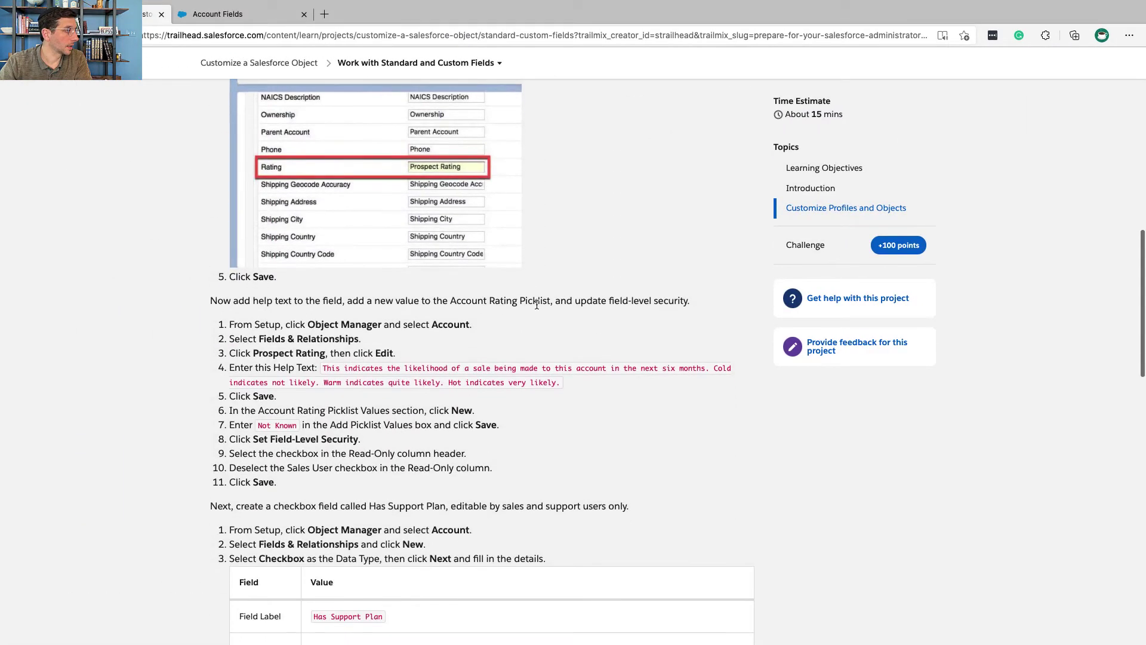
triple_click(478, 301)
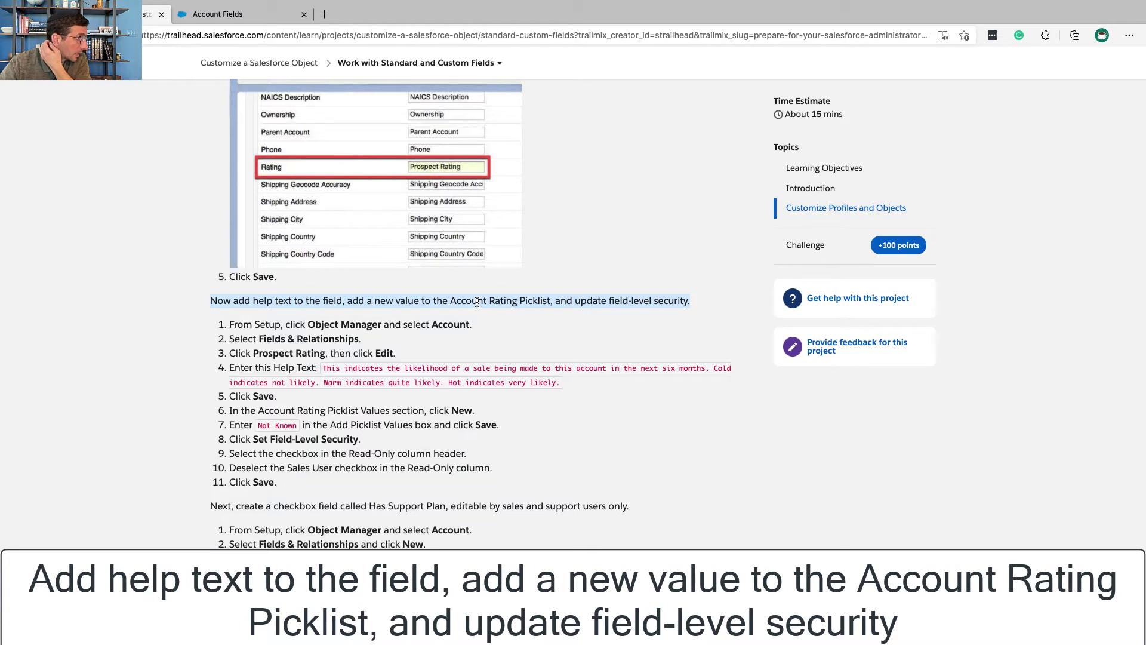
scroll(476, 301, down, 3)
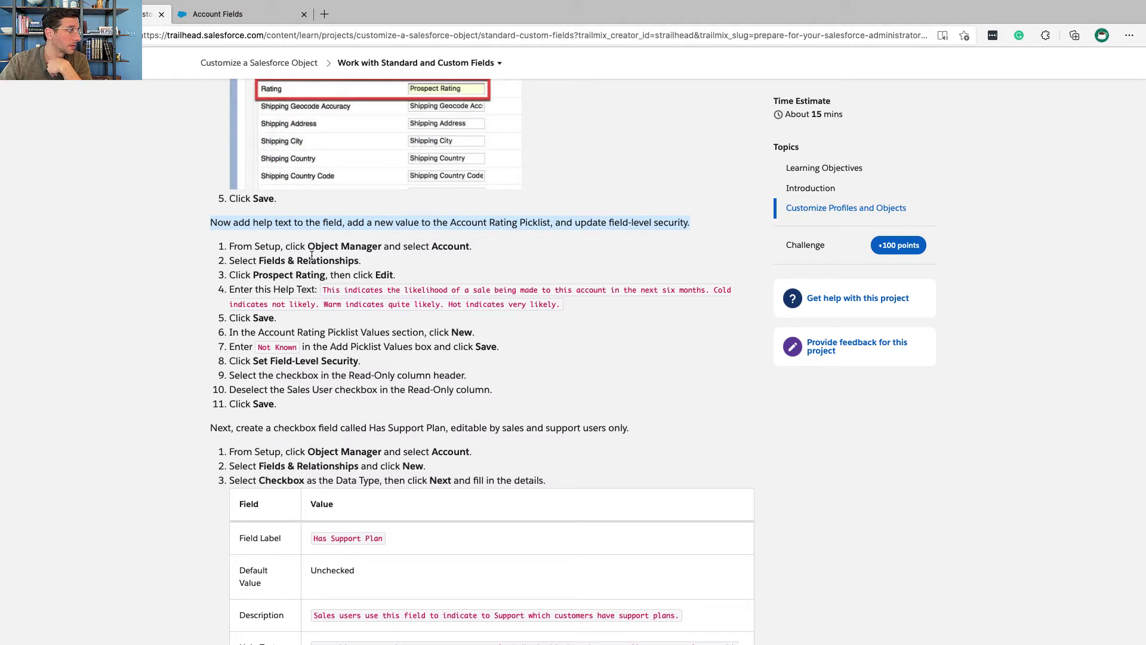
click(276, 248)
triple_click(276, 249)
double_click(276, 249)
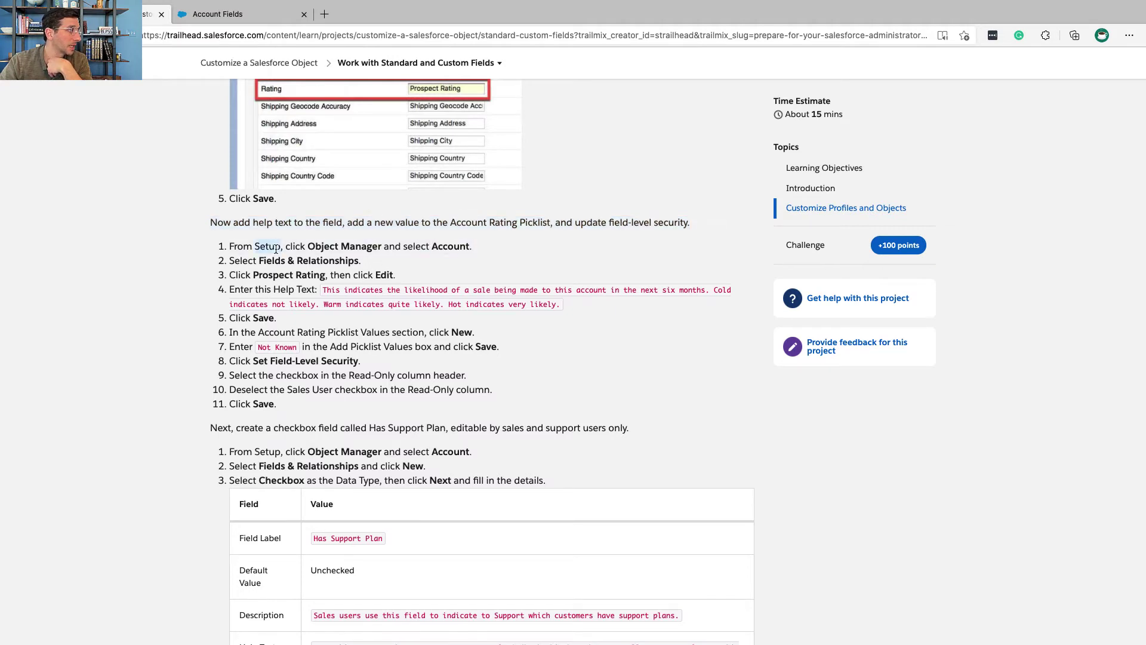
- Return to Salesforce and open the Account object's Fields & Relationships in Object Manager, rechecking the Trailhead instructions on the way
key(ctrl+Right)
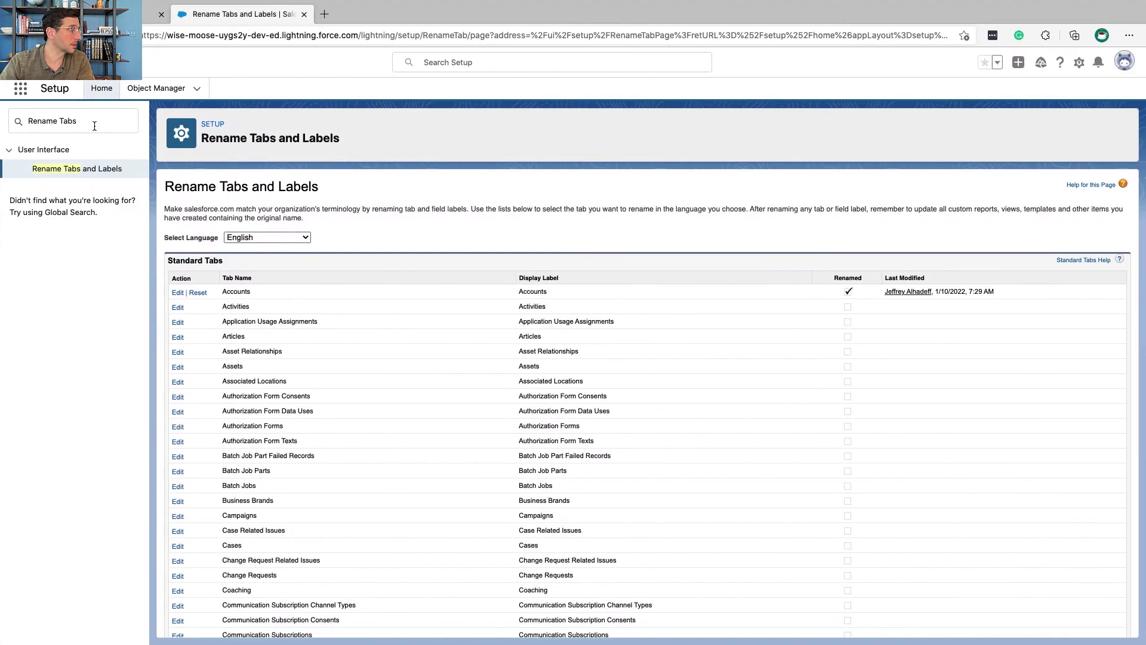
click(139, 97)
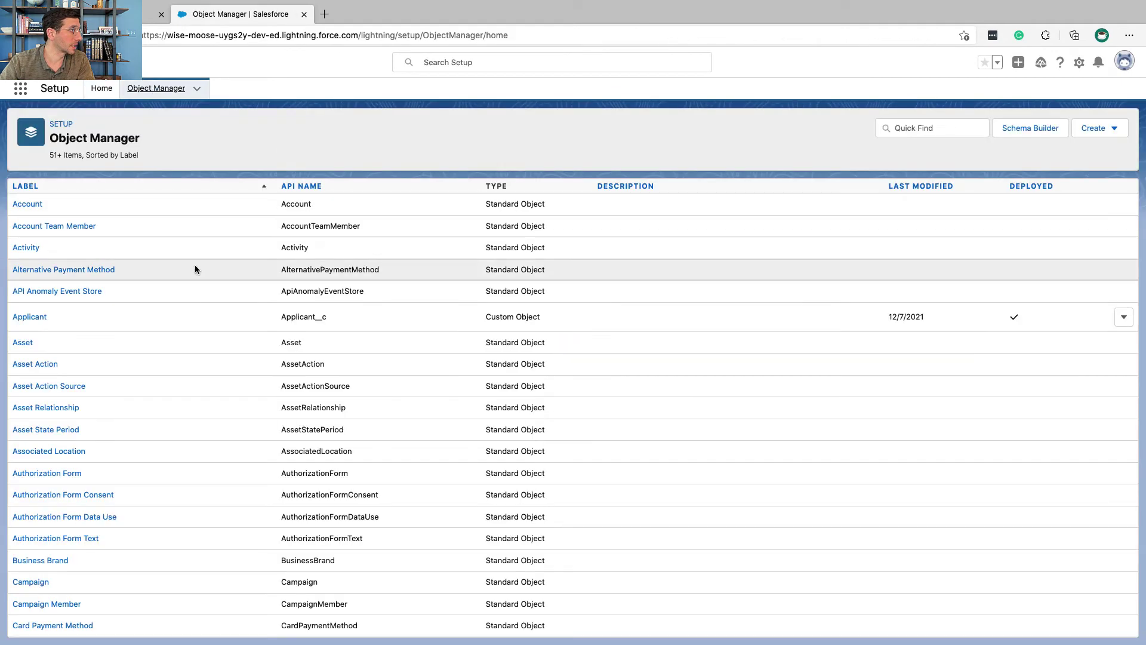
click(28, 205)
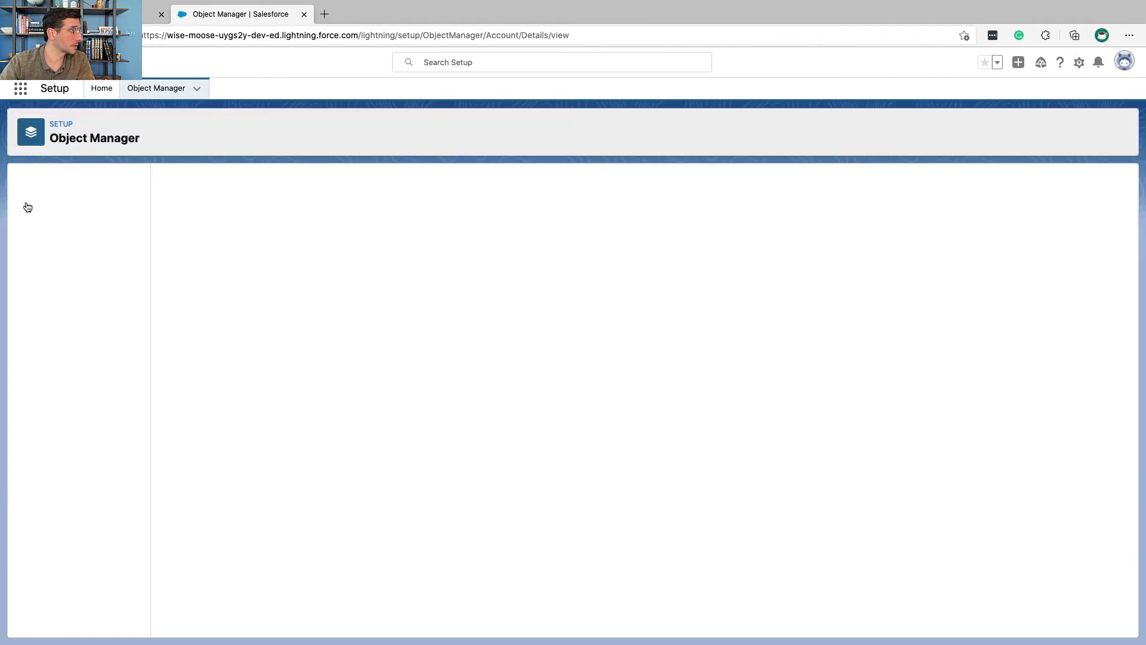
key(ctrl+Left)
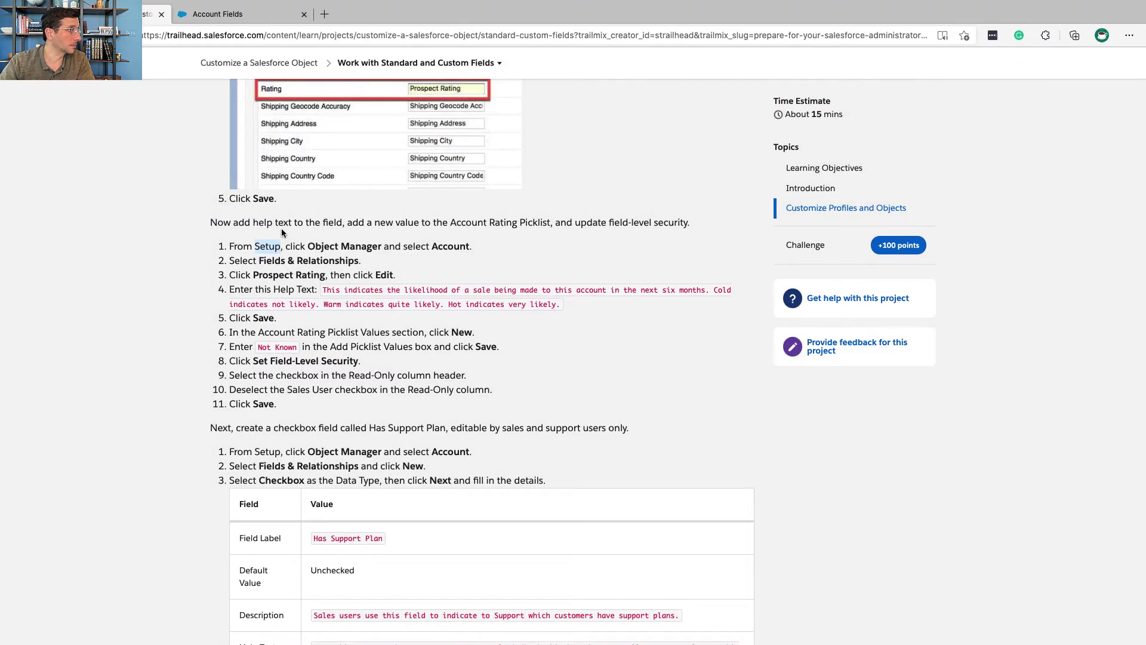
key(ctrl+Right)
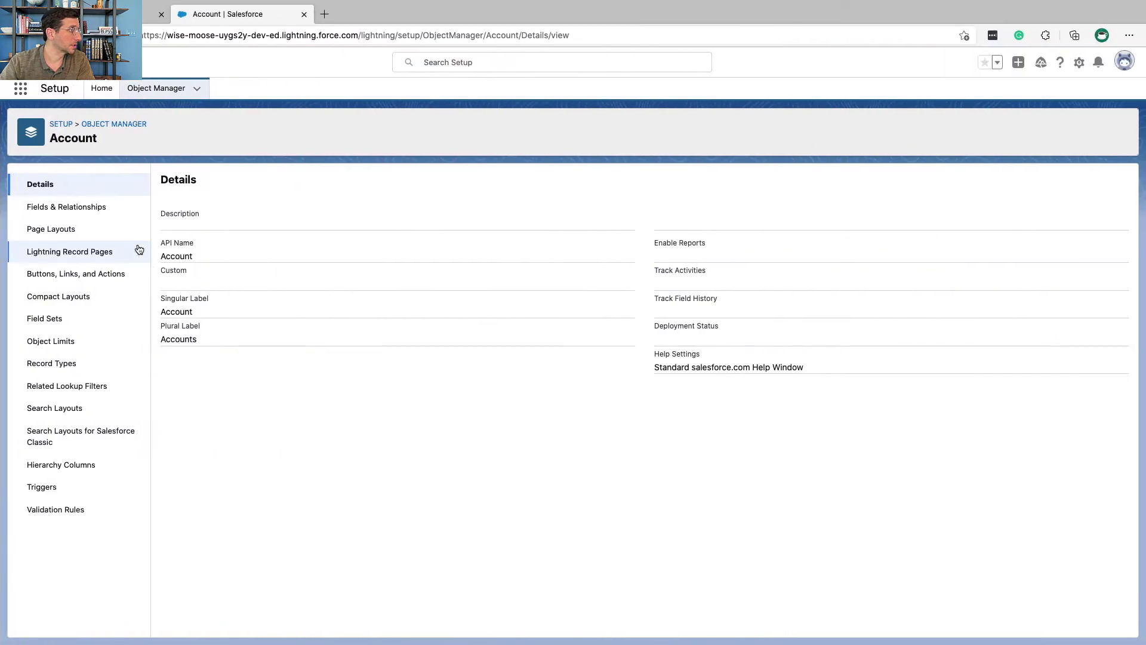
click(91, 209)
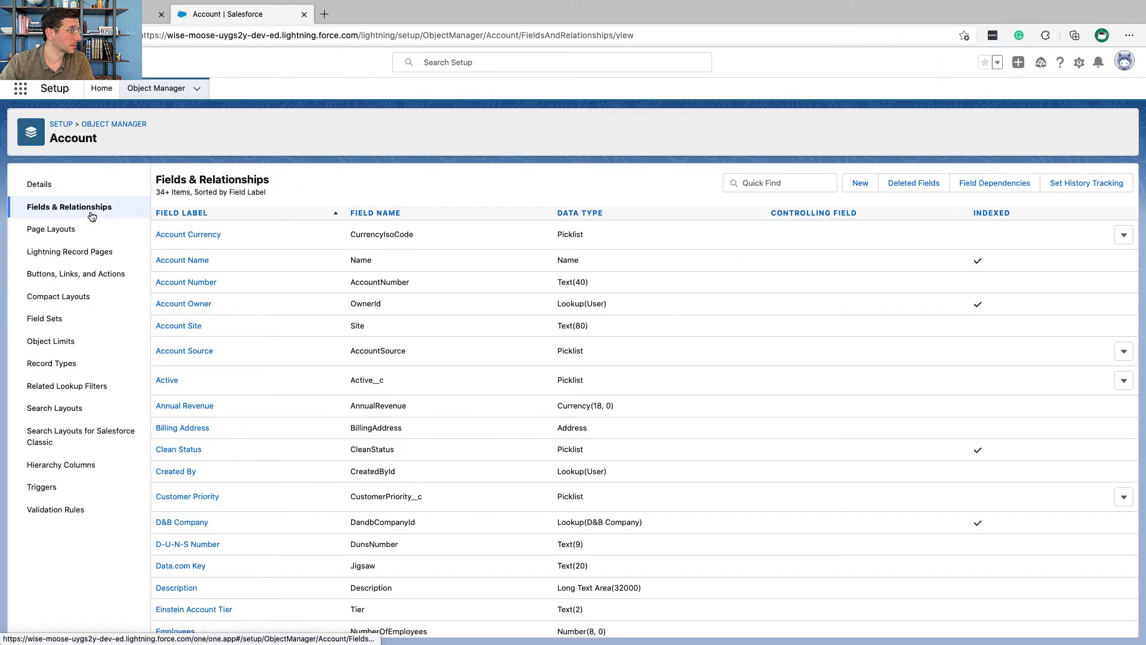
- Check the next instruction in Trailhead, and open the Prospect Rating field from the Account fields list in Salesforce
key(ctrl+Left)
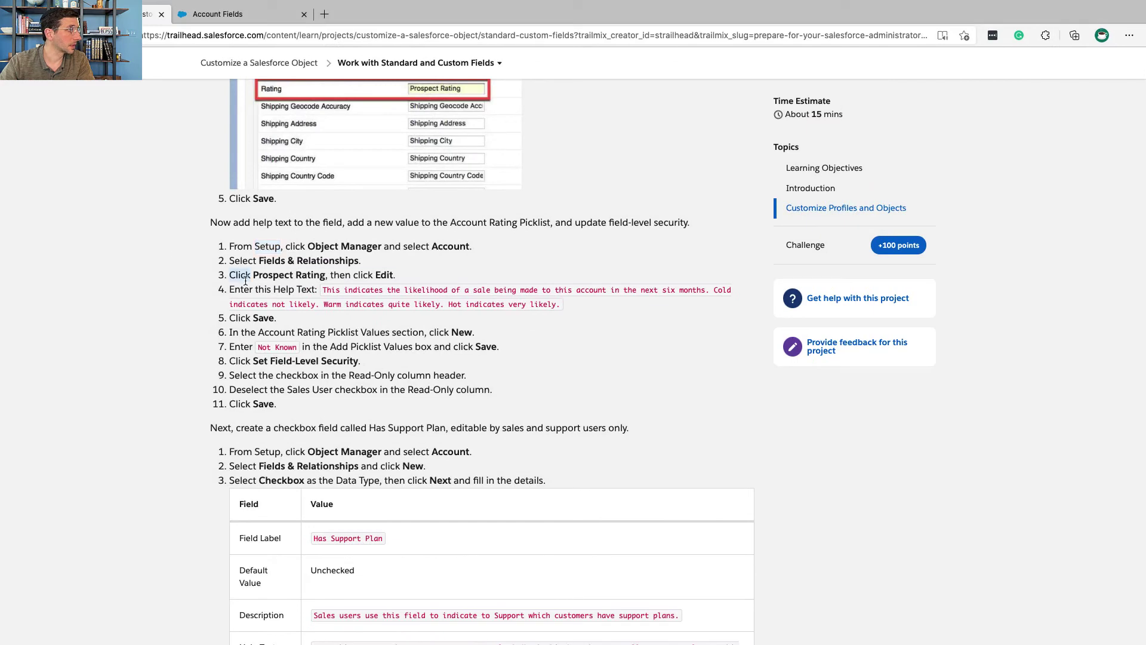
triple_click(245, 276)
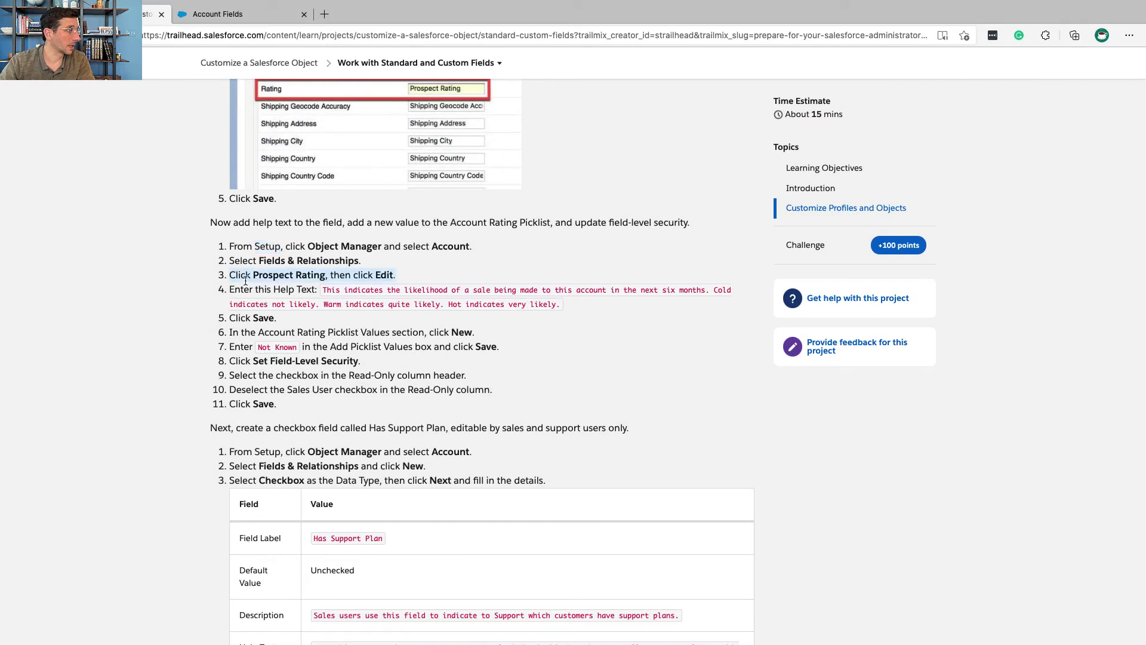
key(ctrl+Right)
scroll(235, 290, down, 1)
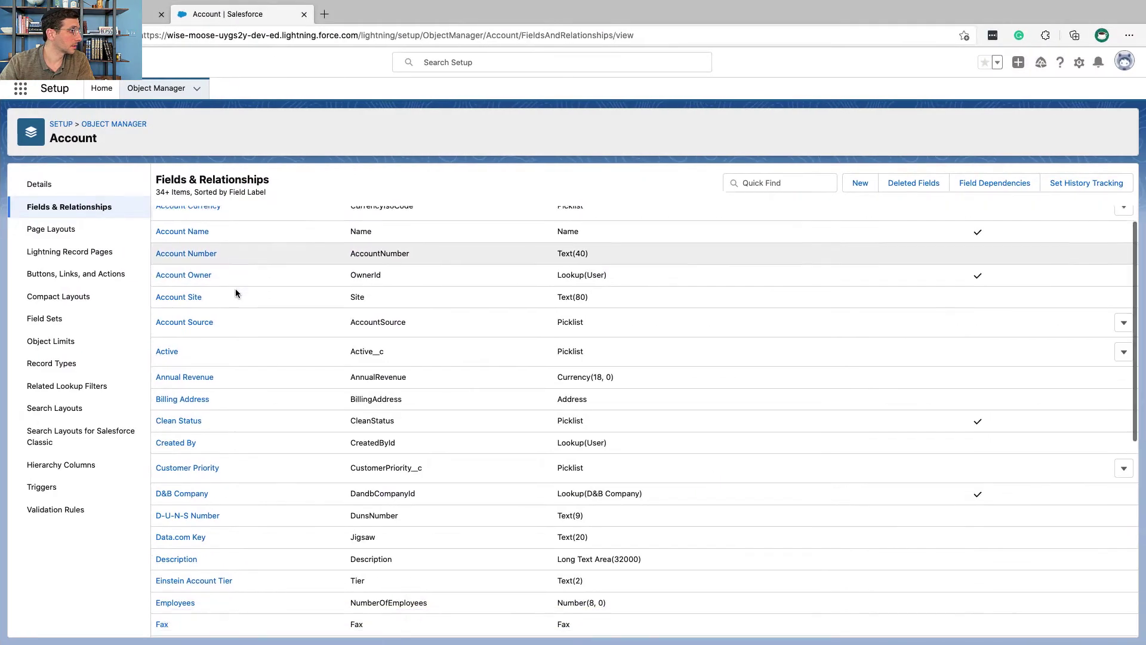
scroll(236, 291, down, 10)
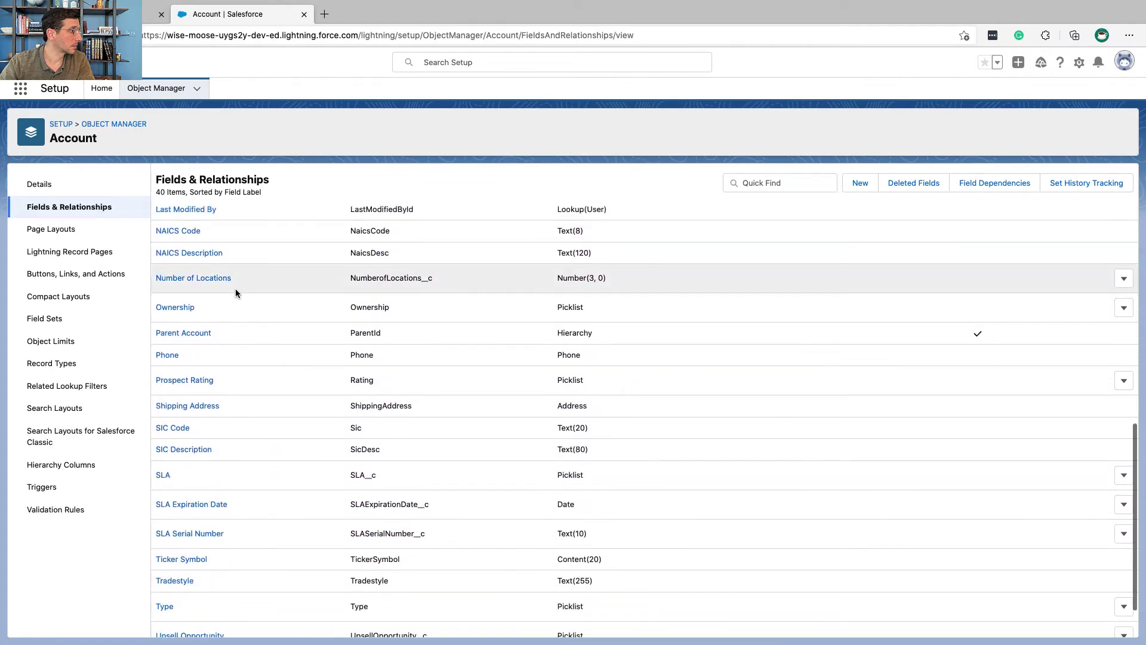
scroll(235, 288, down, 2)
click(205, 325)
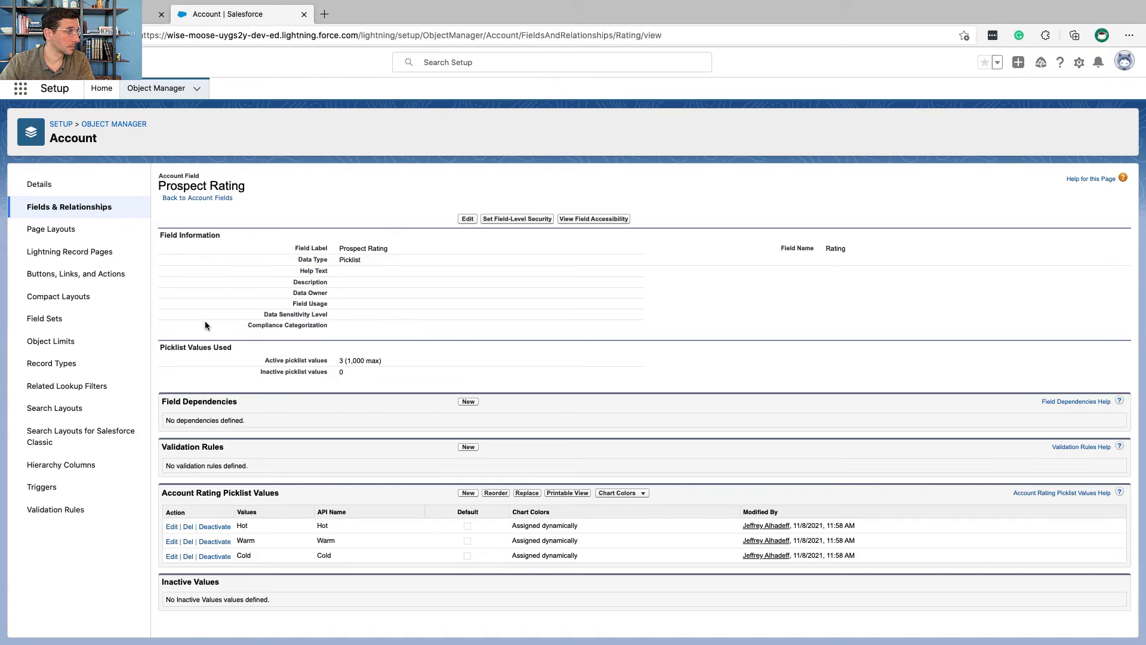
- Edit the Prospect Rating field, copy the "This indicates the likelihood of a sale..." text from Trailhead into its help text, and save
click(467, 219)
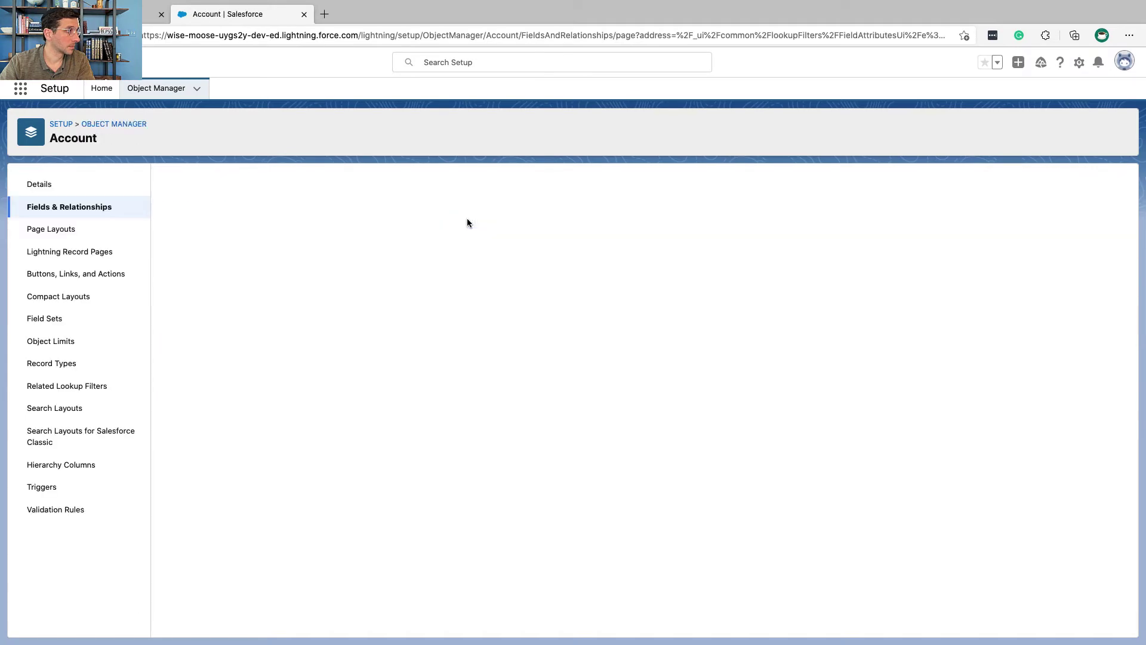
key(ctrl+Left)
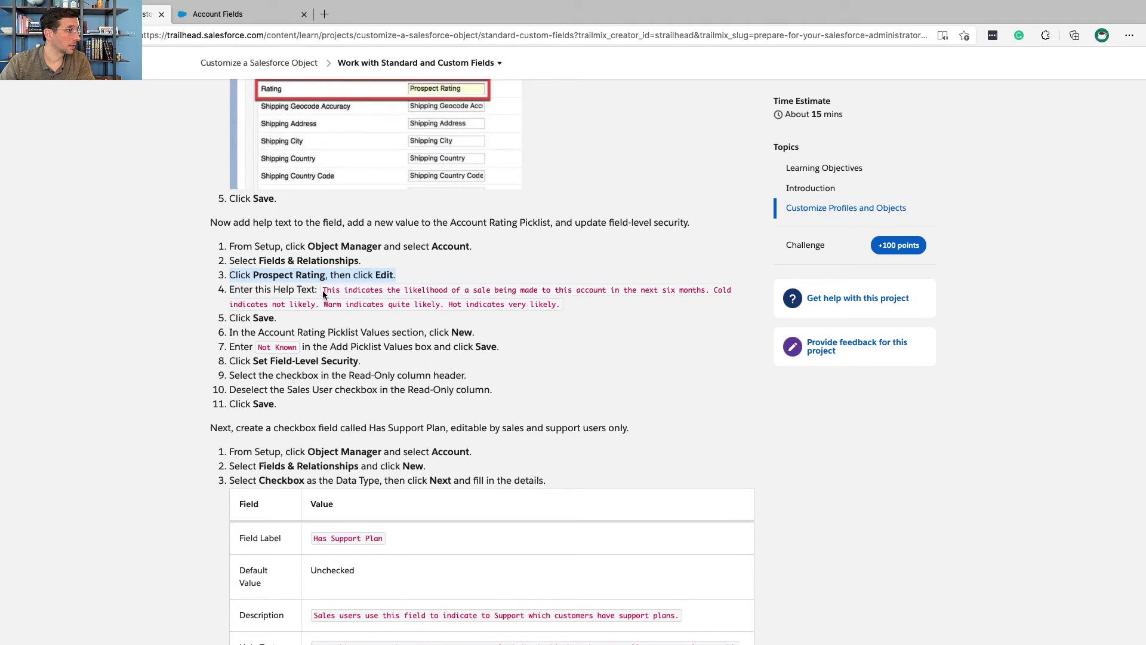
drag(323, 291, 560, 304)
key(super+c)
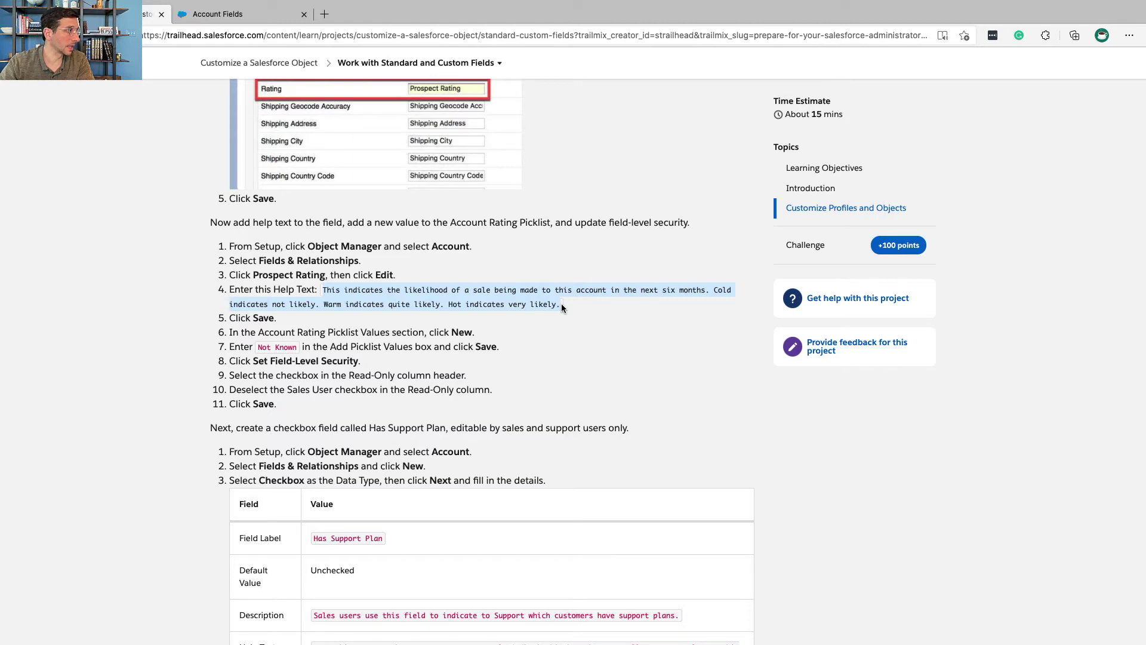
key(ctrl+Tab)
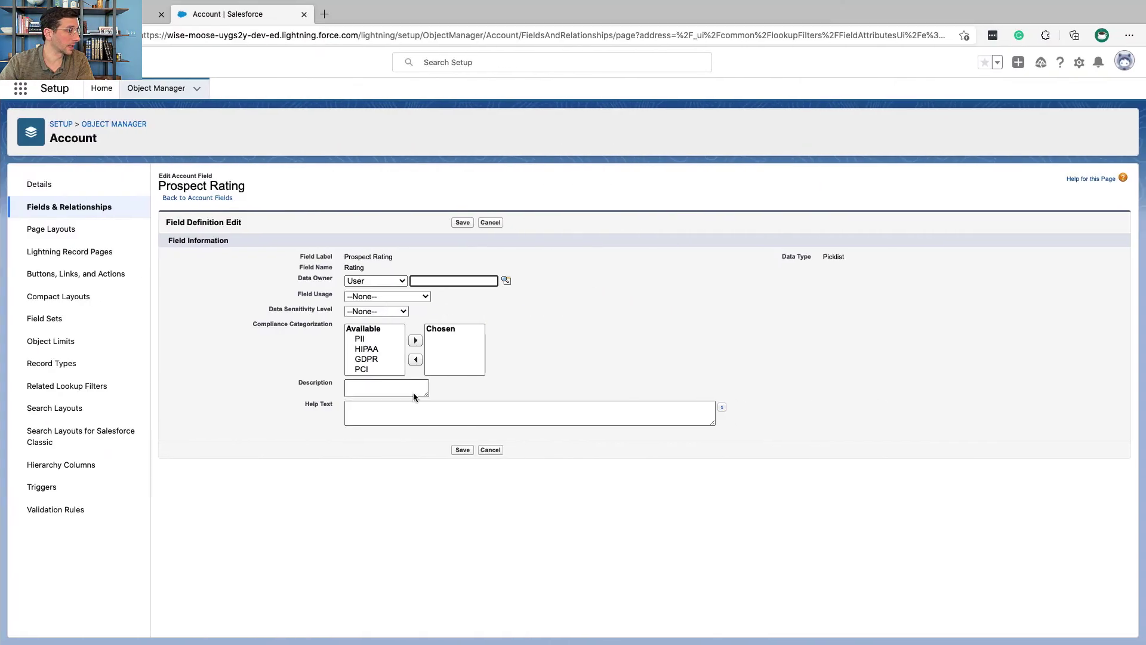
click(416, 411)
key(super+v)
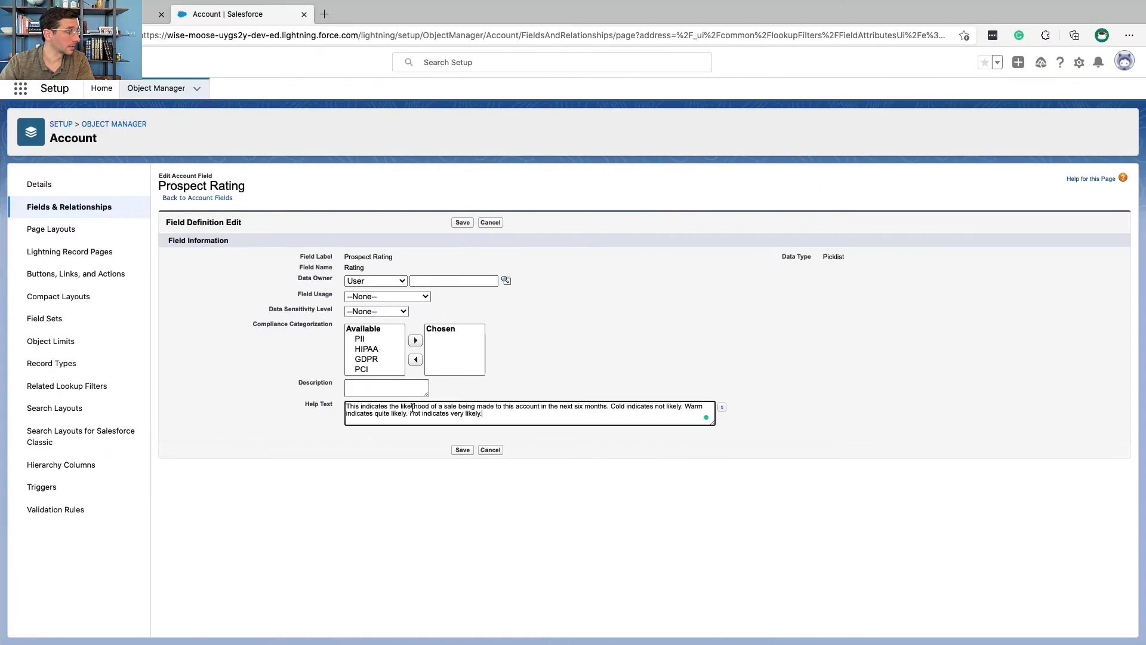
click(463, 450)
scroll(463, 449, left, 5)
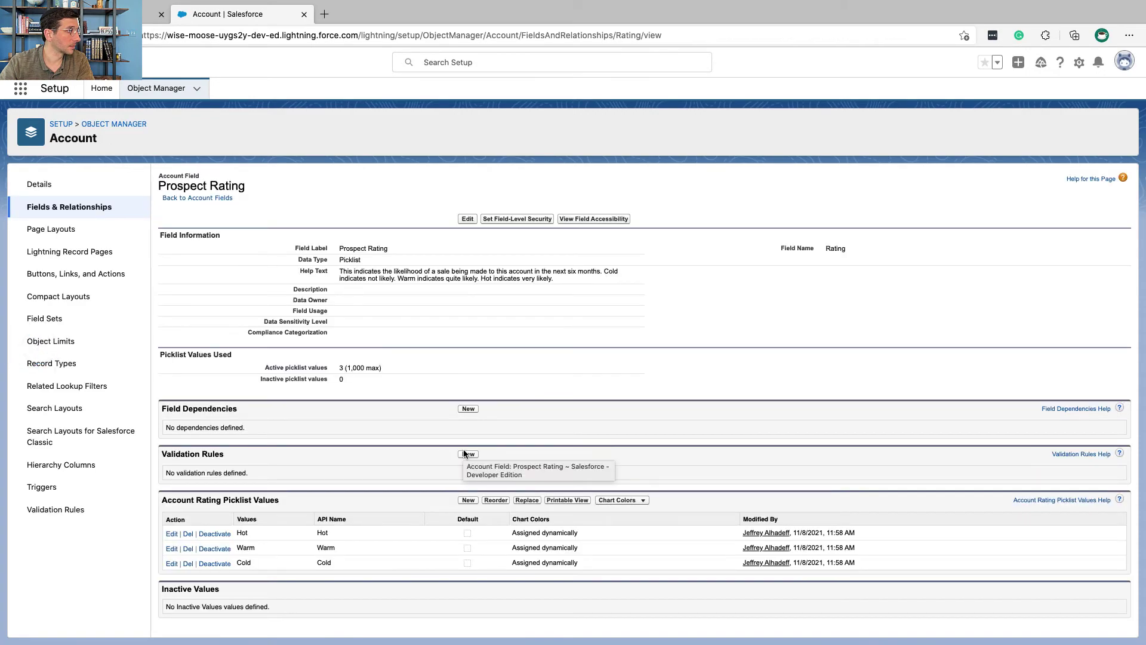
- Check the next instruction in Trailhead, and start a new value for the Account Rating picklist in Salesforce
key(ctrl+Left)
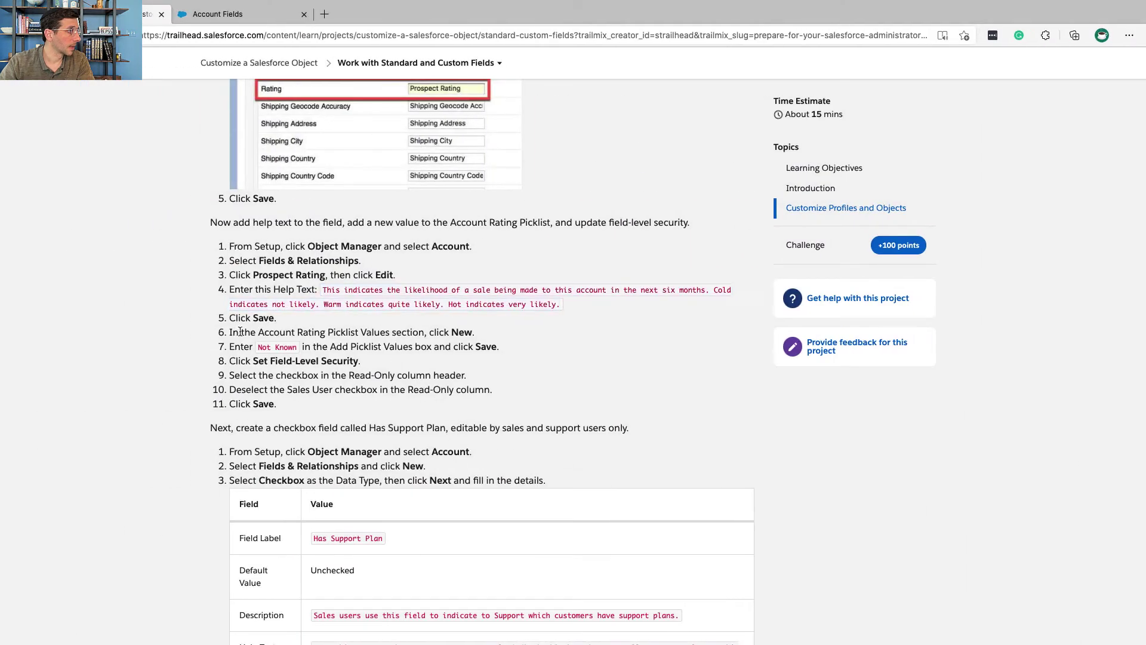
triple_click(236, 332)
scroll(240, 331, down, 3)
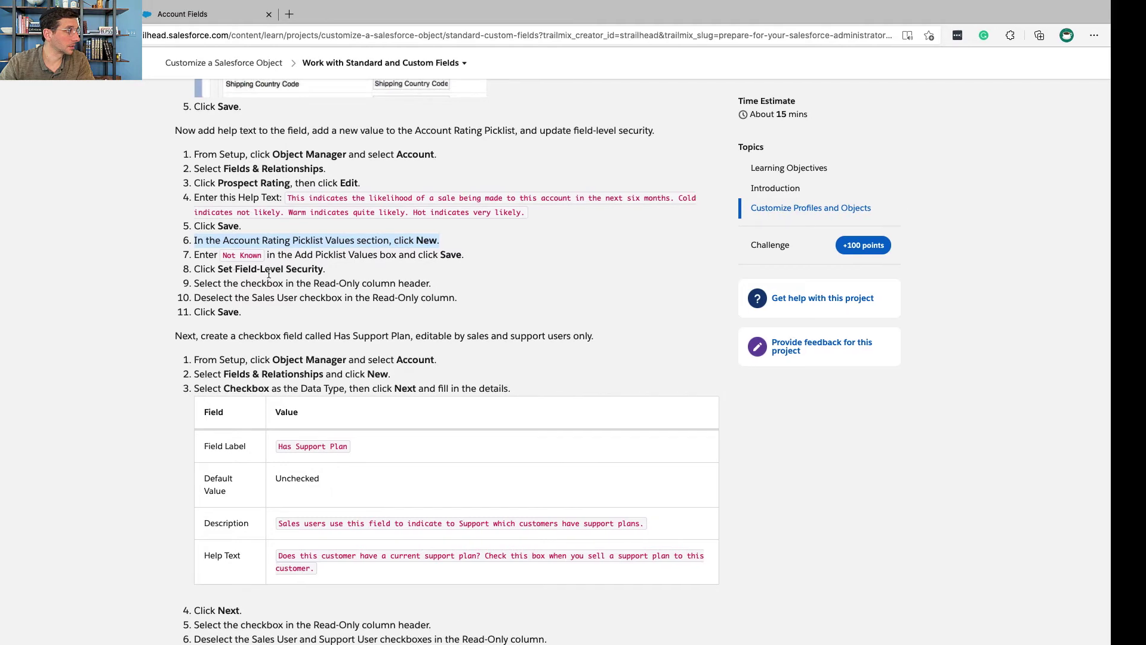
key(ctrl+Right)
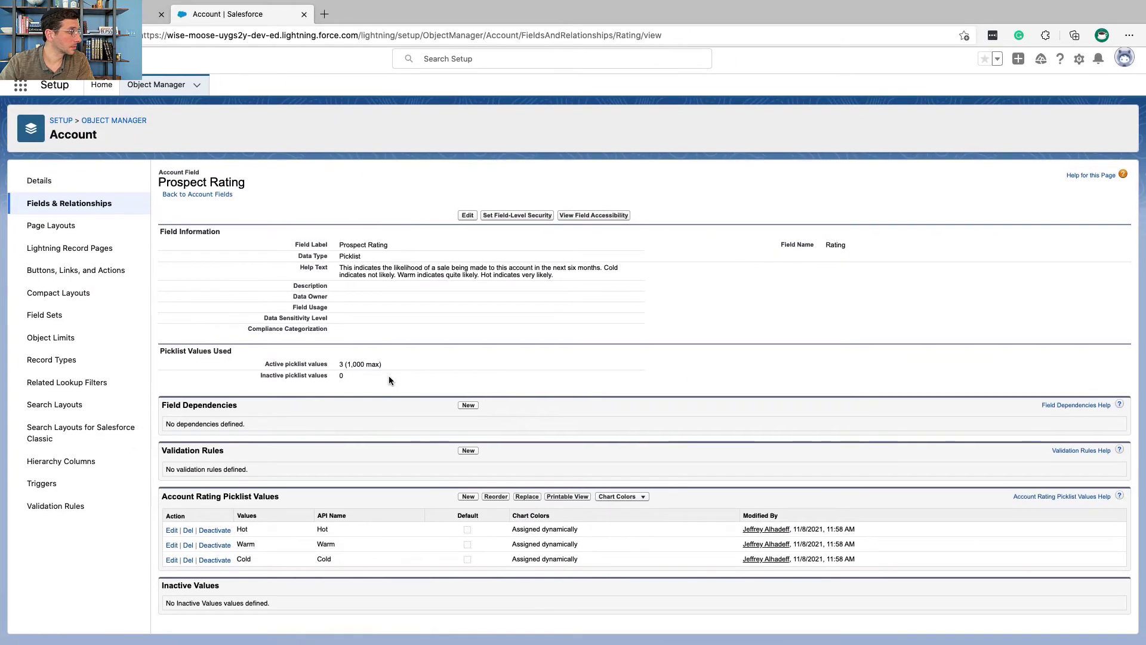
click(471, 500)
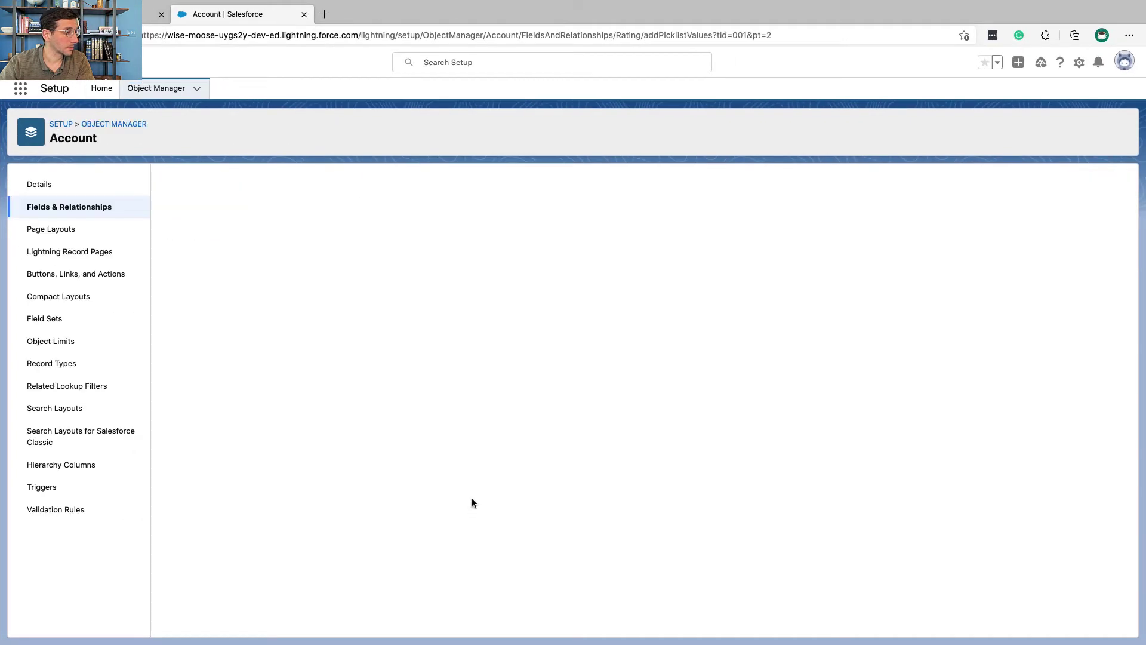
- Copy "Not Known" from the Trailhead instructions into the new Account Rating picklist values and save
key(ctrl+Left)
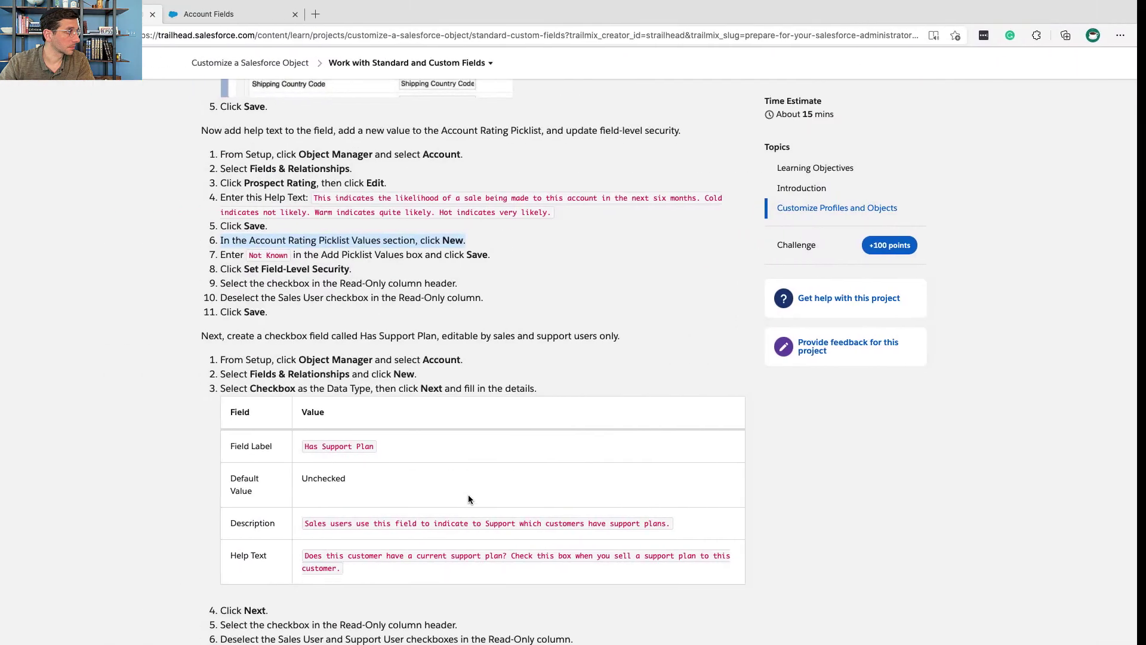
double_click(245, 256)
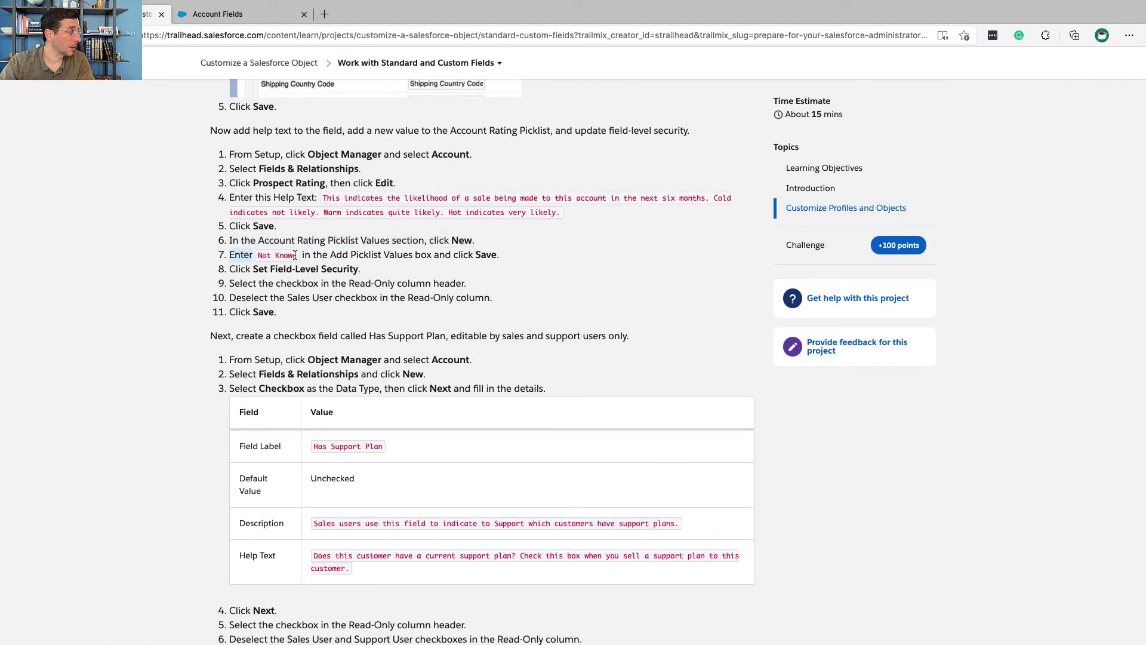
drag(295, 256, 260, 256)
key(super+c)
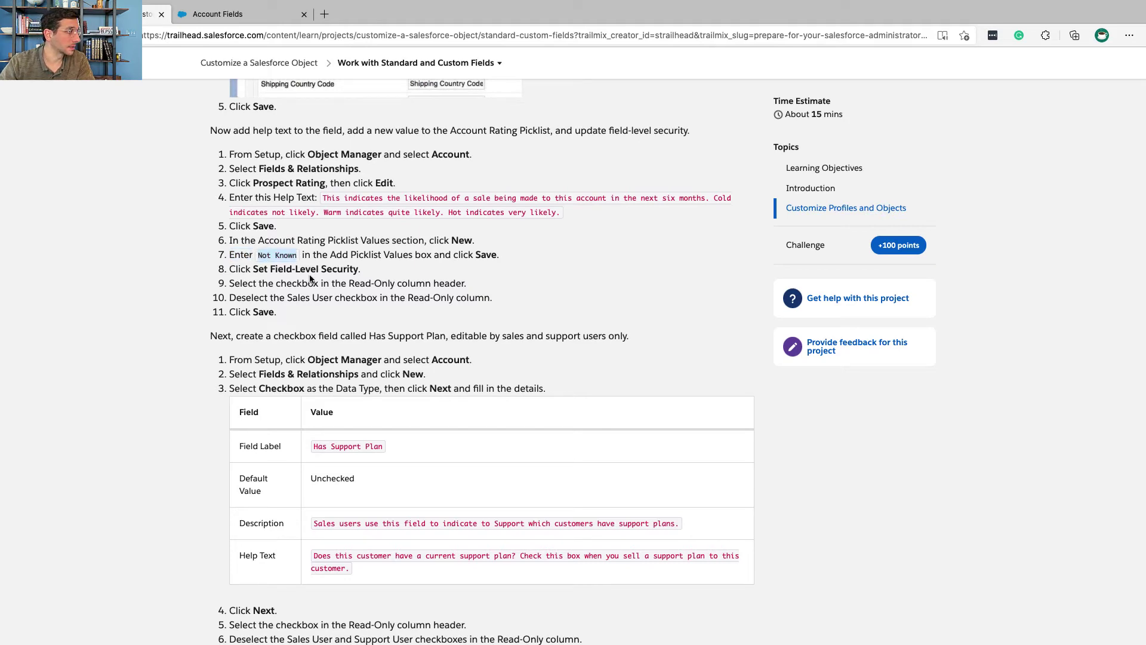
key(ctrl+Right)
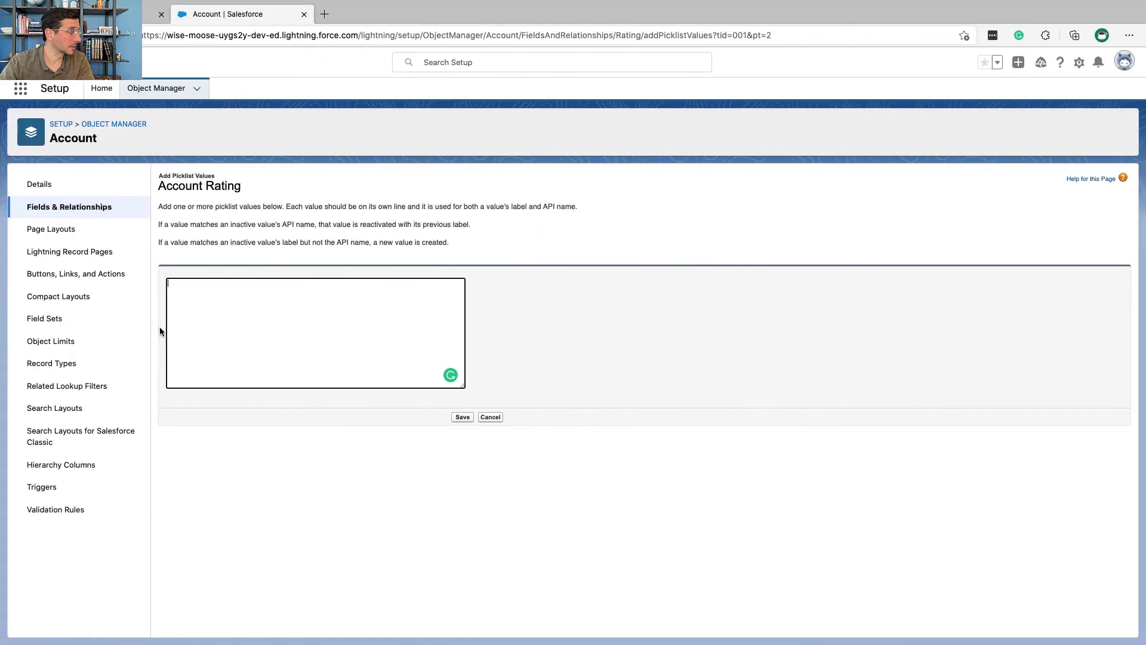
key(super+v)
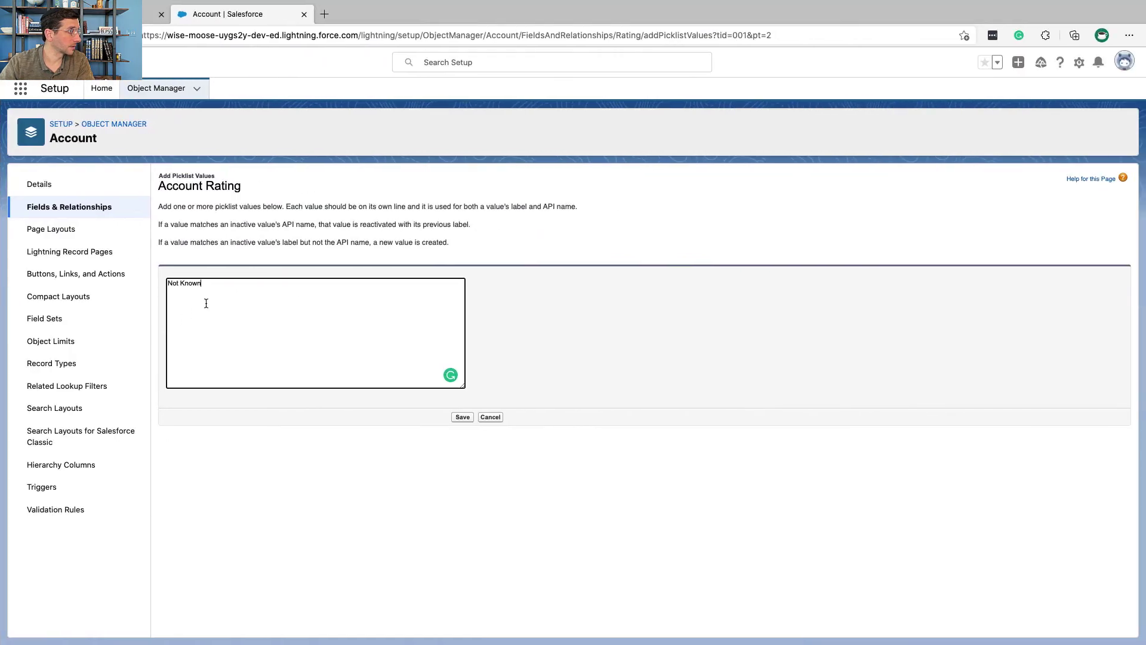
click(452, 419)
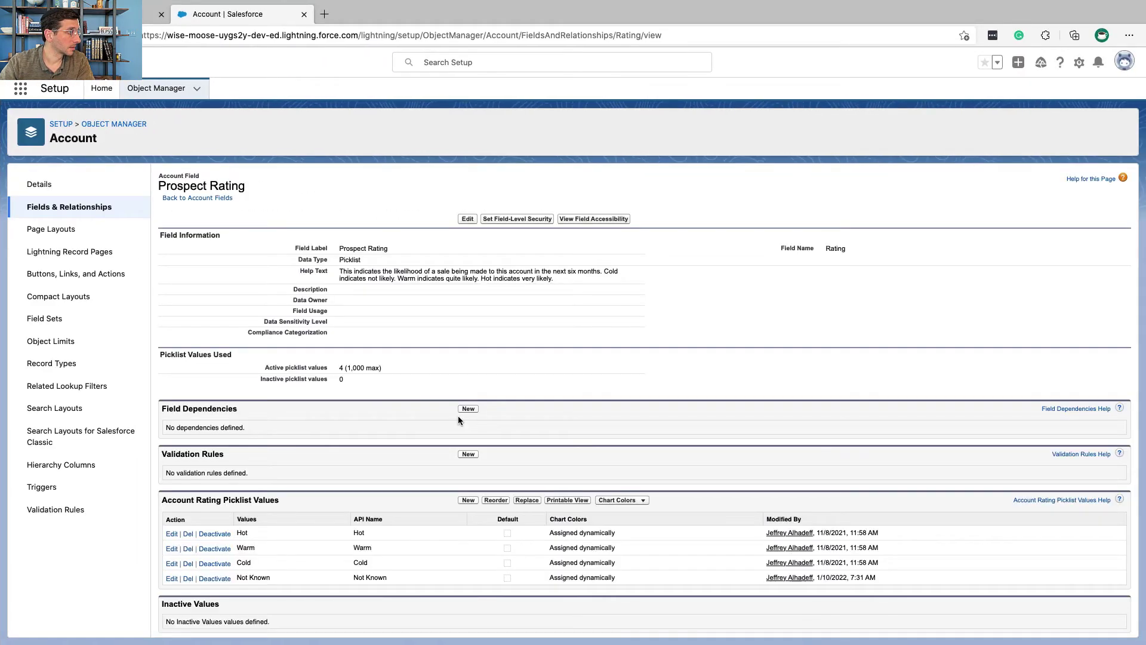
scroll(458, 420, down, 1)
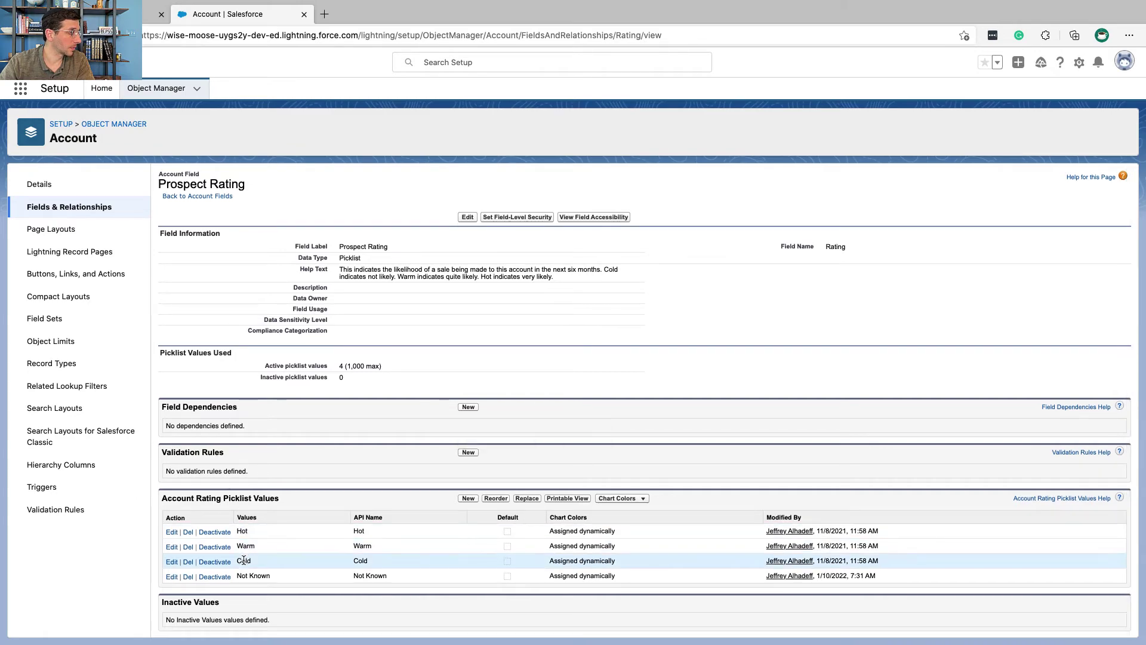
- Check the field-level security instruction in Trailhead, and open Set Field-Level Security for the Prospect Rating field in Salesforce
key(ctrl+shift+Tab)
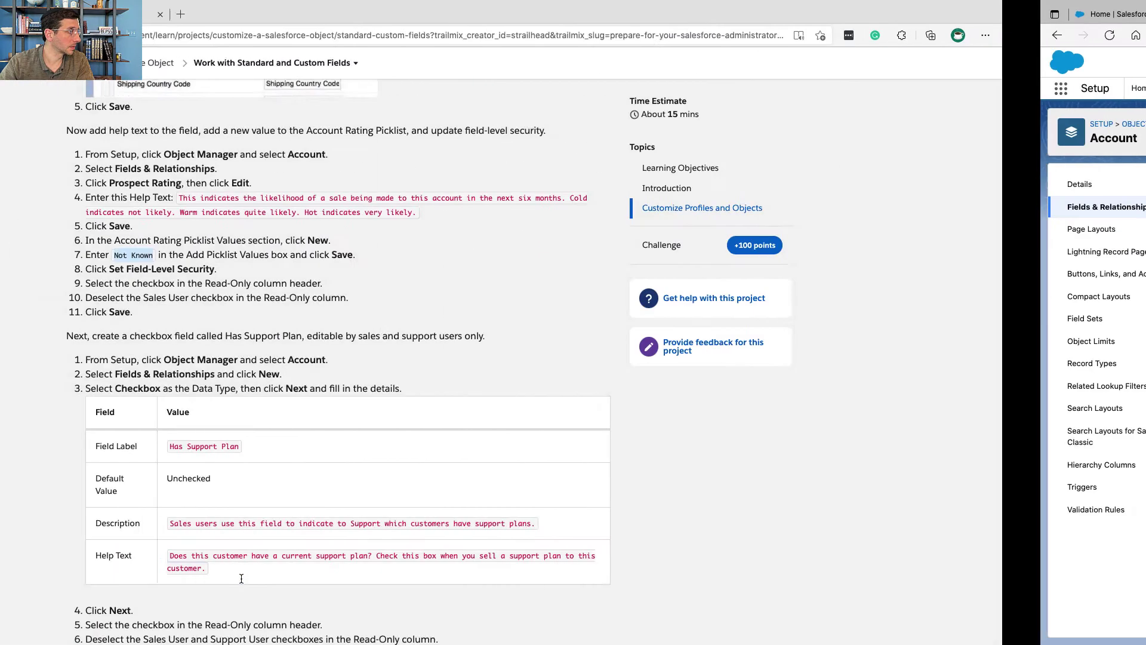
double_click(308, 275)
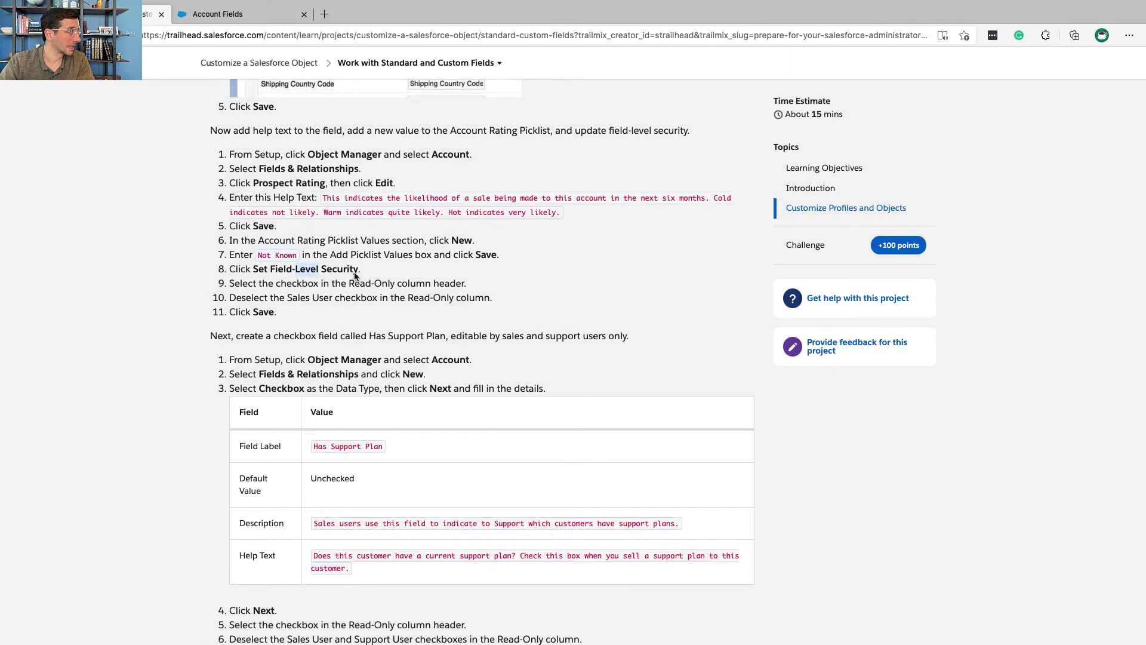
mouse_move(374, 275)
mouse_down()
mouse_move(286, 272)
mouse_move(362, 276)
mouse_up()
click(281, 273)
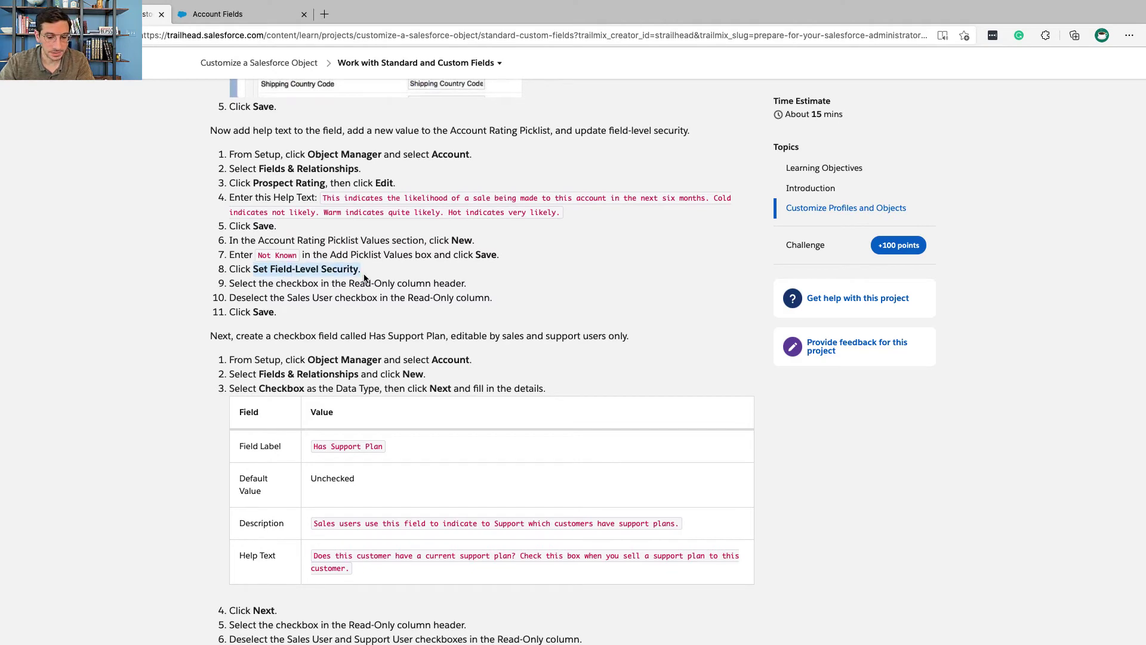
key(ctrl+Right)
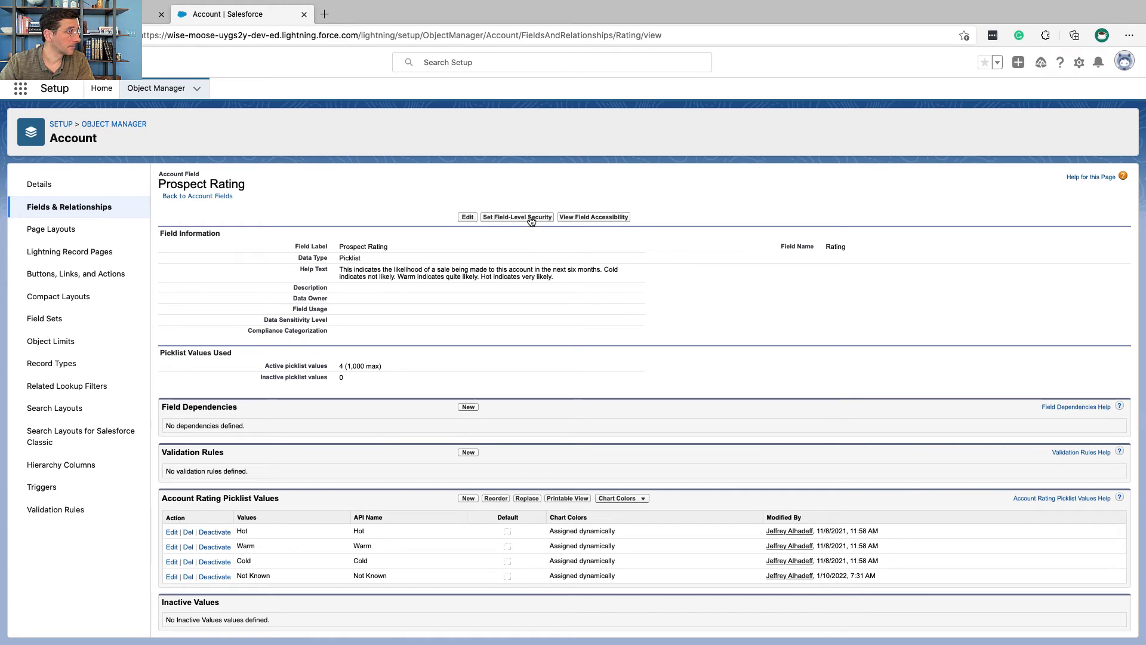
key(ctrl+Left)
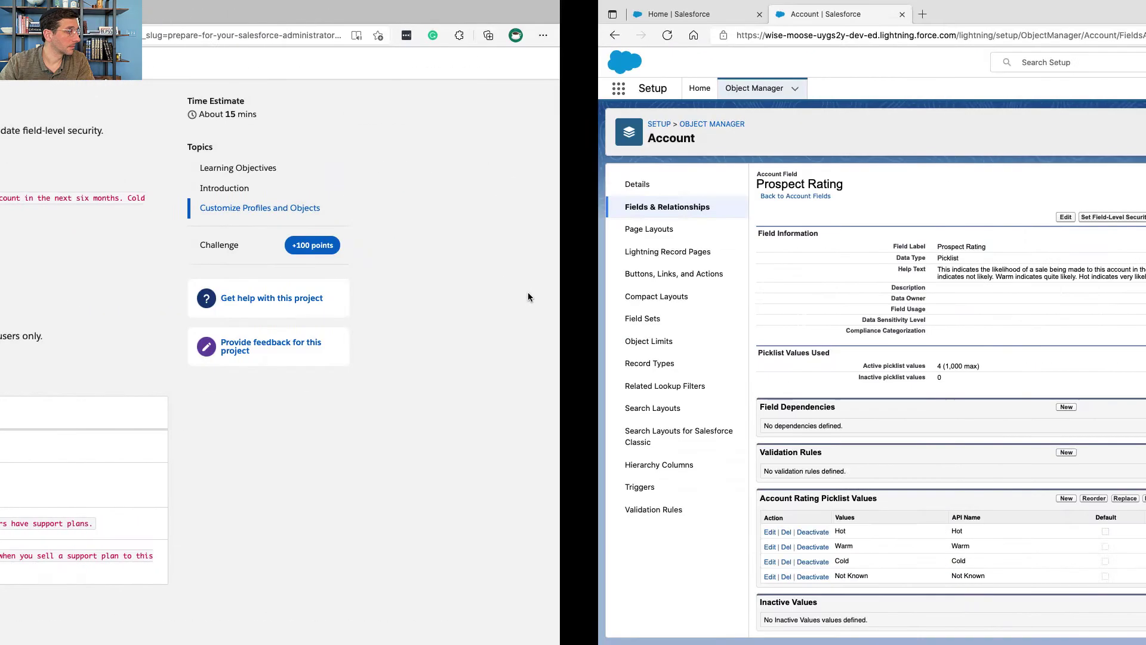
click(533, 218)
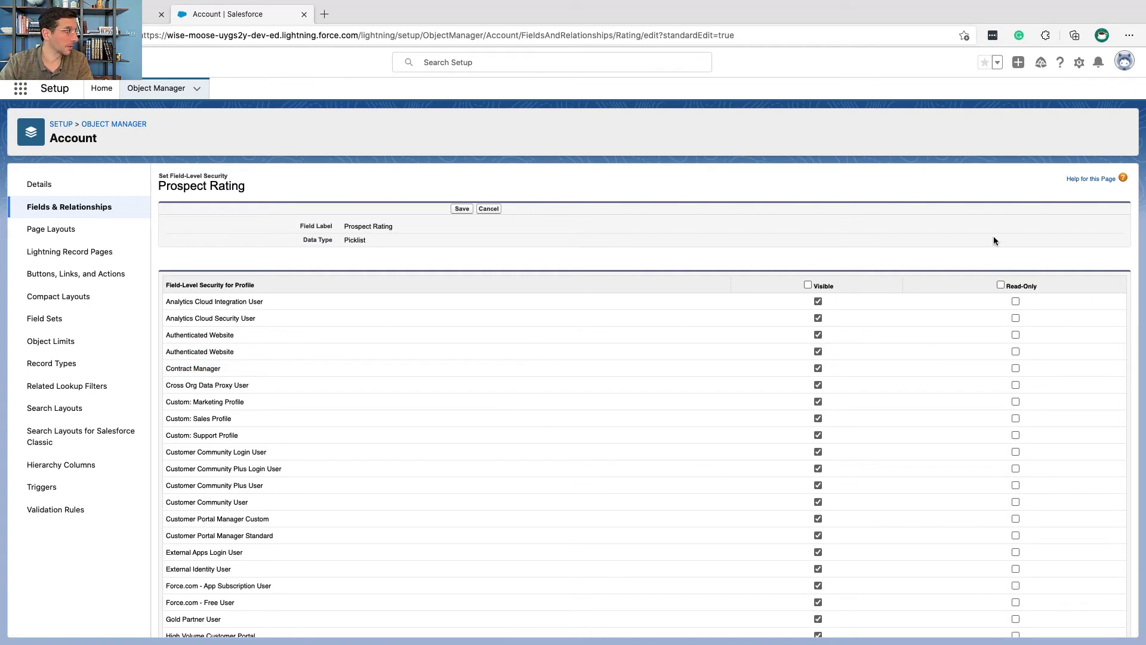
- Check the Read-Only instruction in Trailhead, and make Prospect Rating read-only for all profiles in Salesforce
key(ctrl+Left)
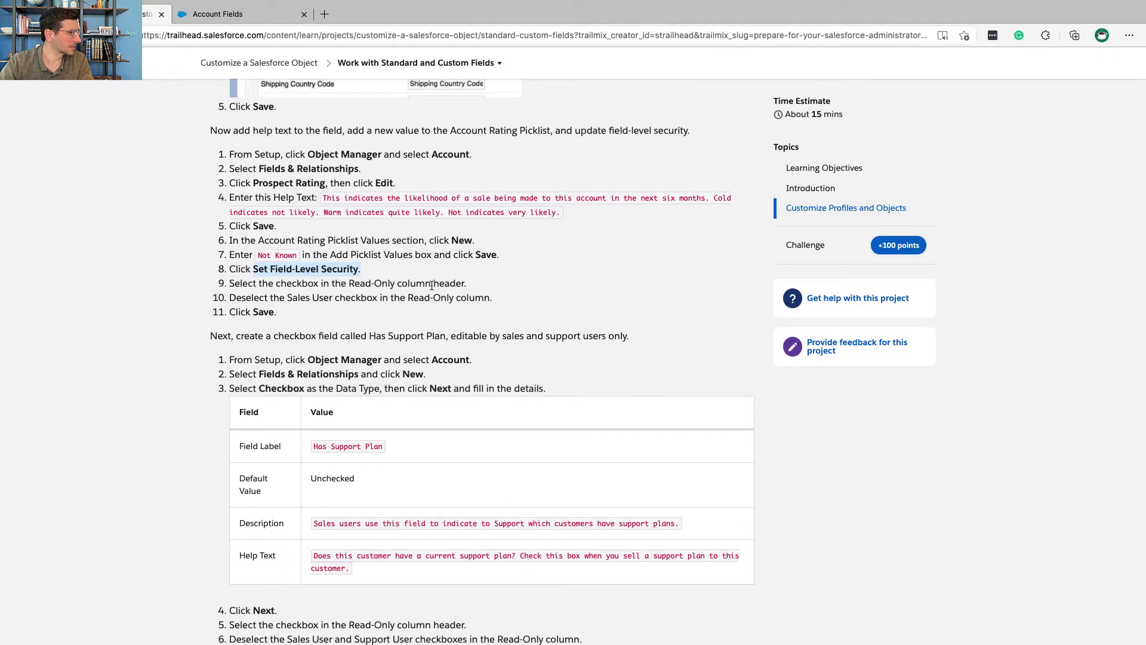
scroll(431, 284, down, 2)
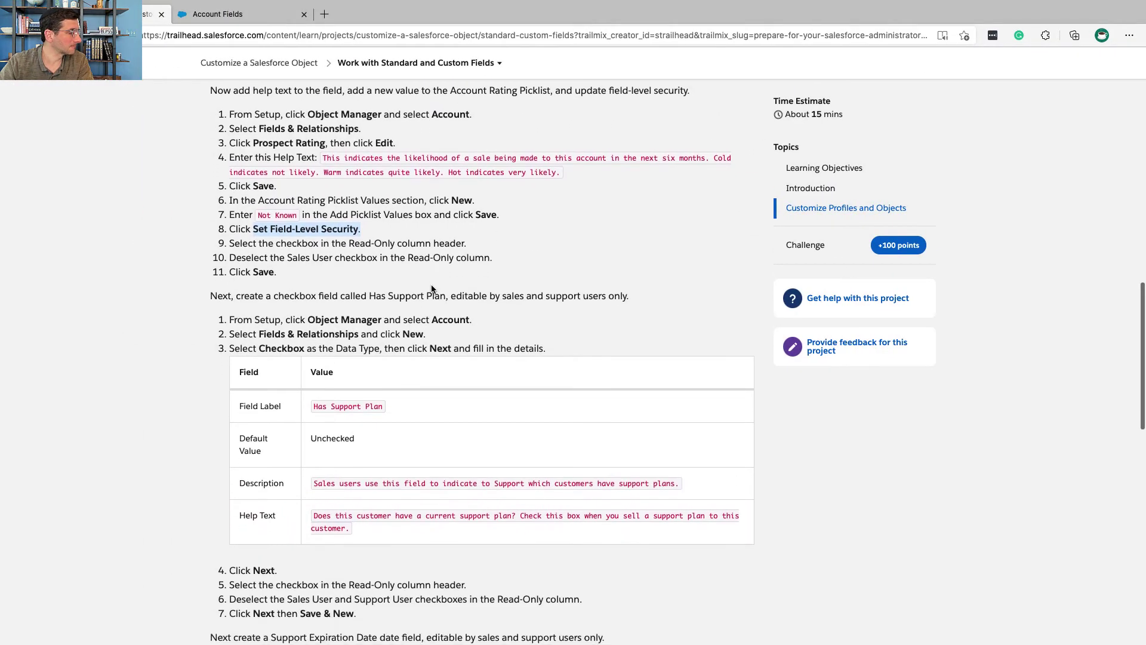
click(396, 241)
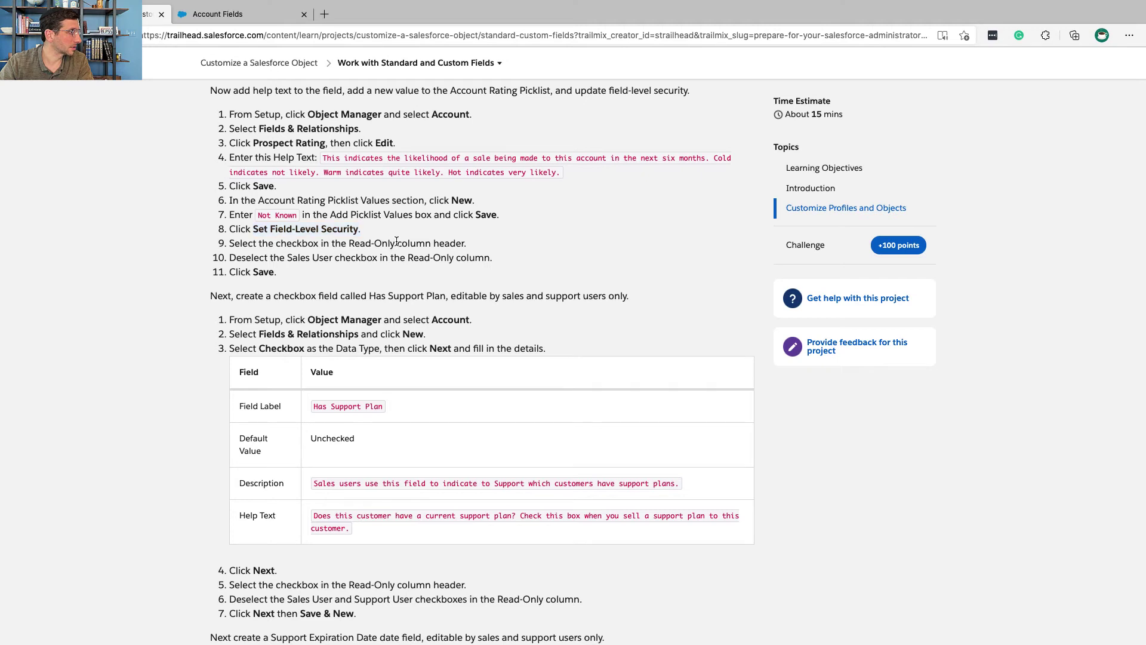
triple_click(370, 236)
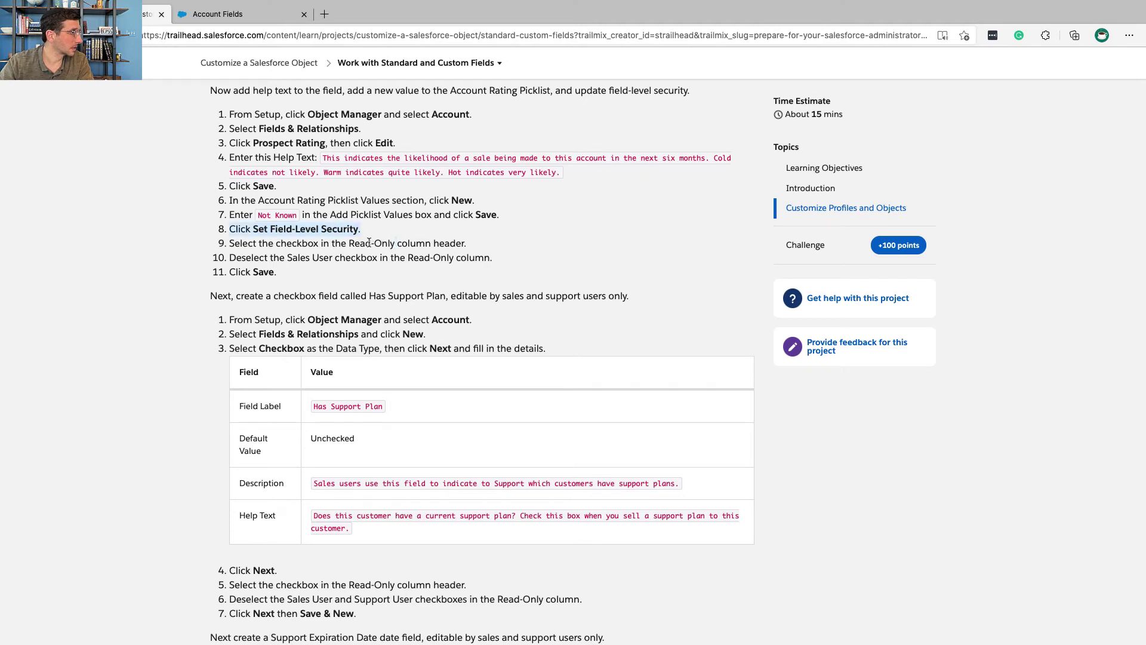
click(370, 243)
triple_click(371, 246)
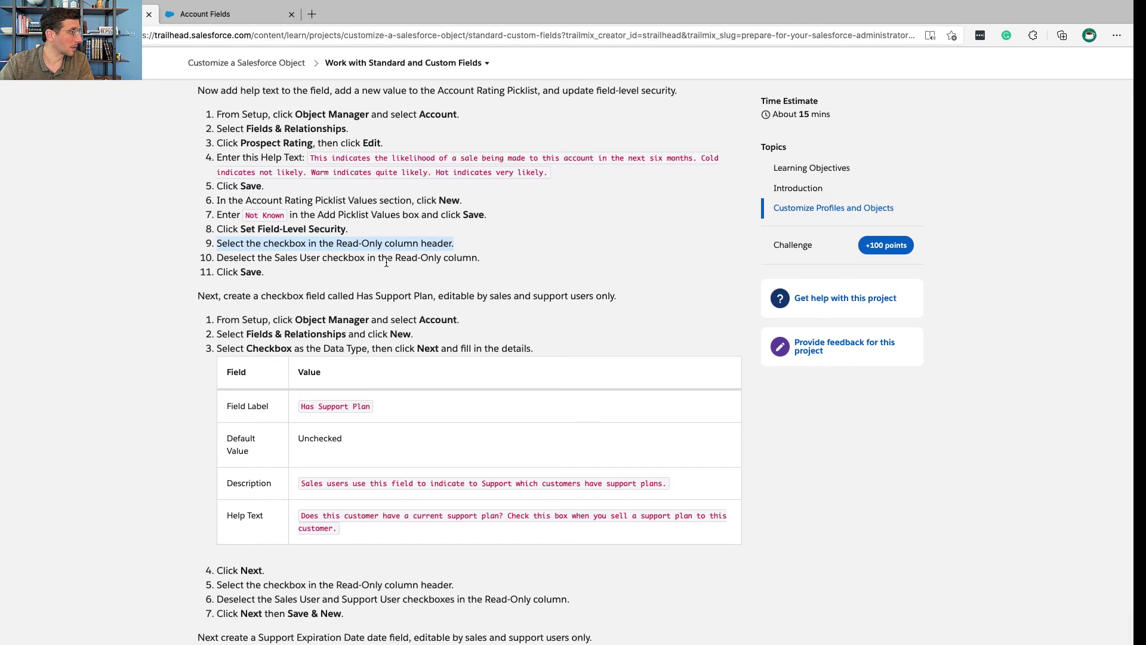
key(ctrl+Tab)
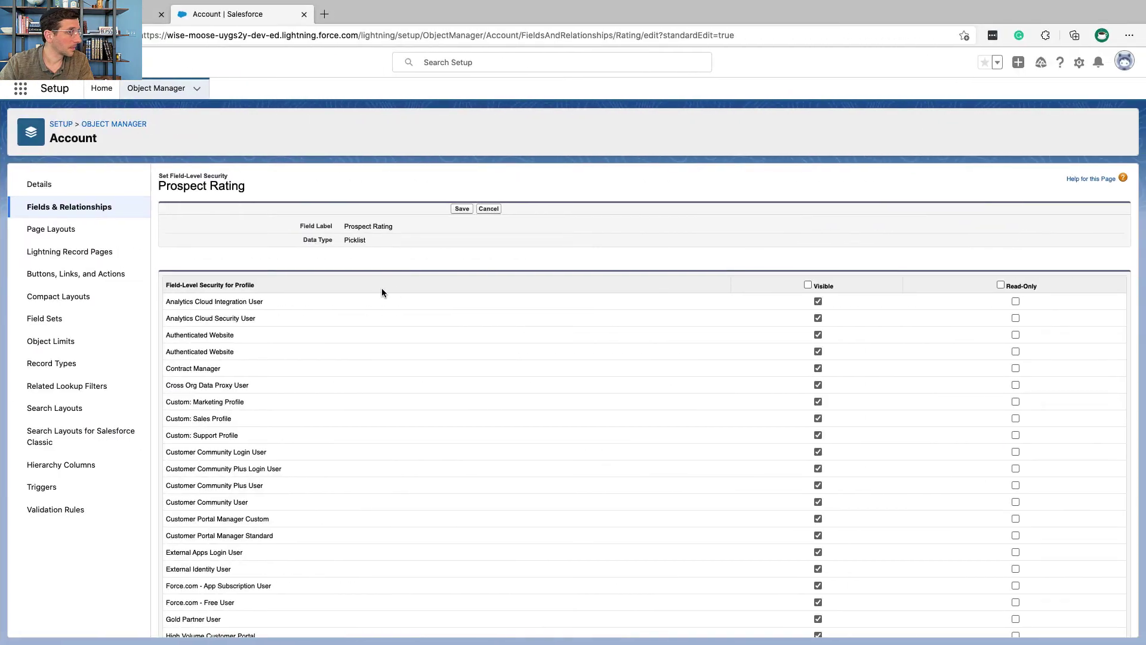
click(1001, 285)
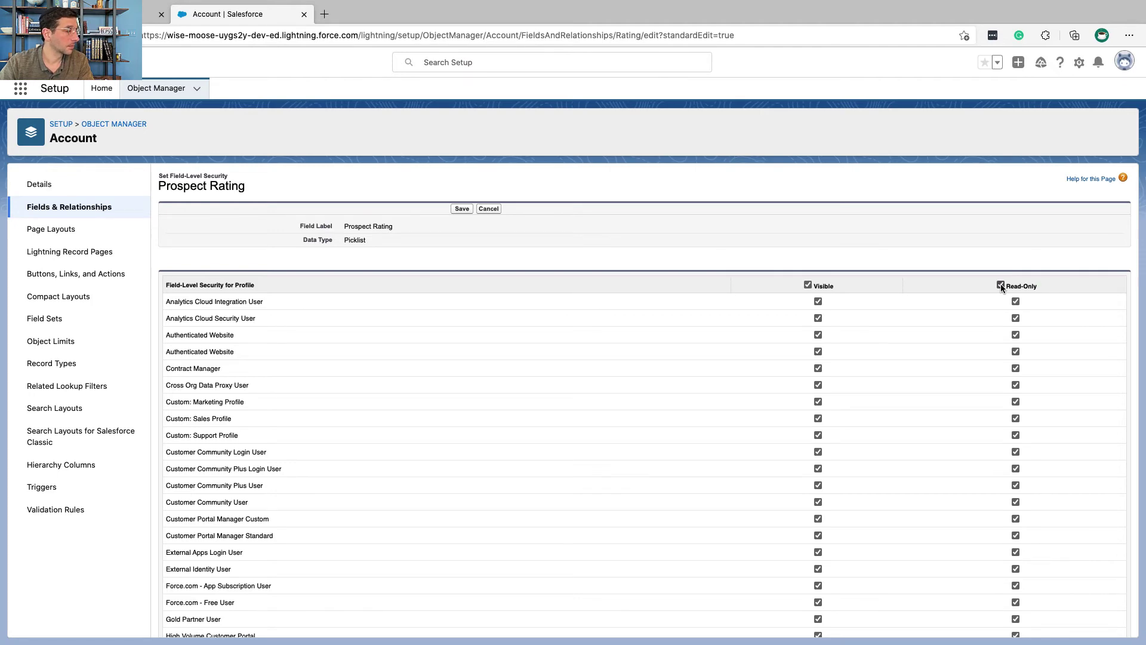
- Following the next Trailhead instruction, find the Sales User profile, remove its Read-Only setting for Prospect Rating, and save
key(ctrl+Left)
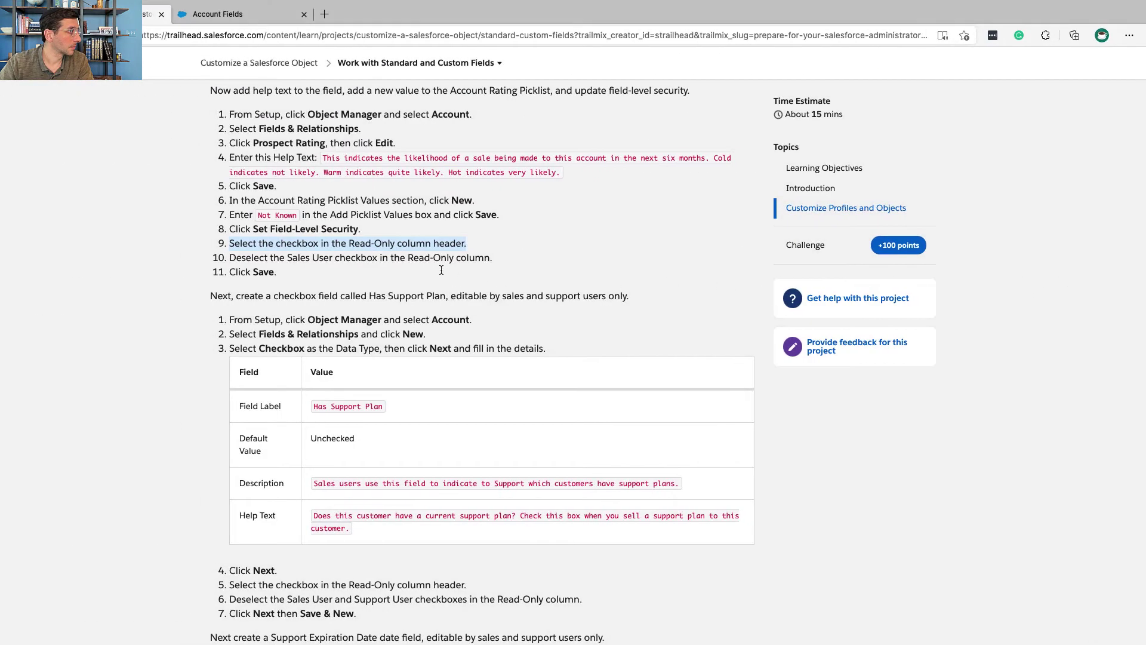
triple_click(420, 258)
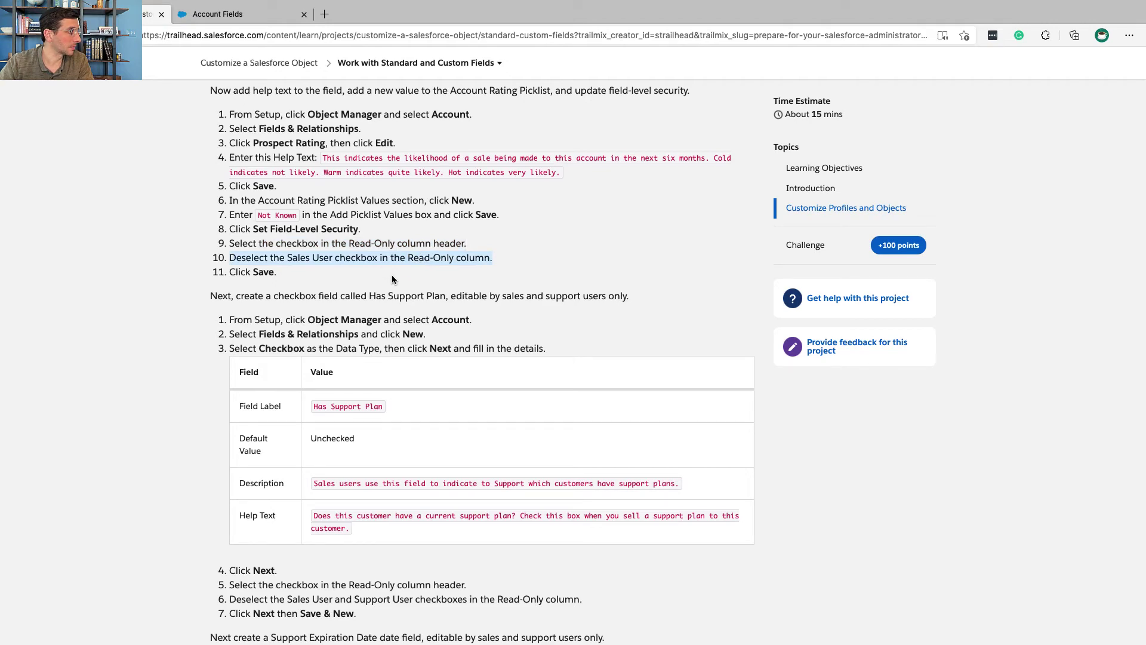
key(ctrl+Right)
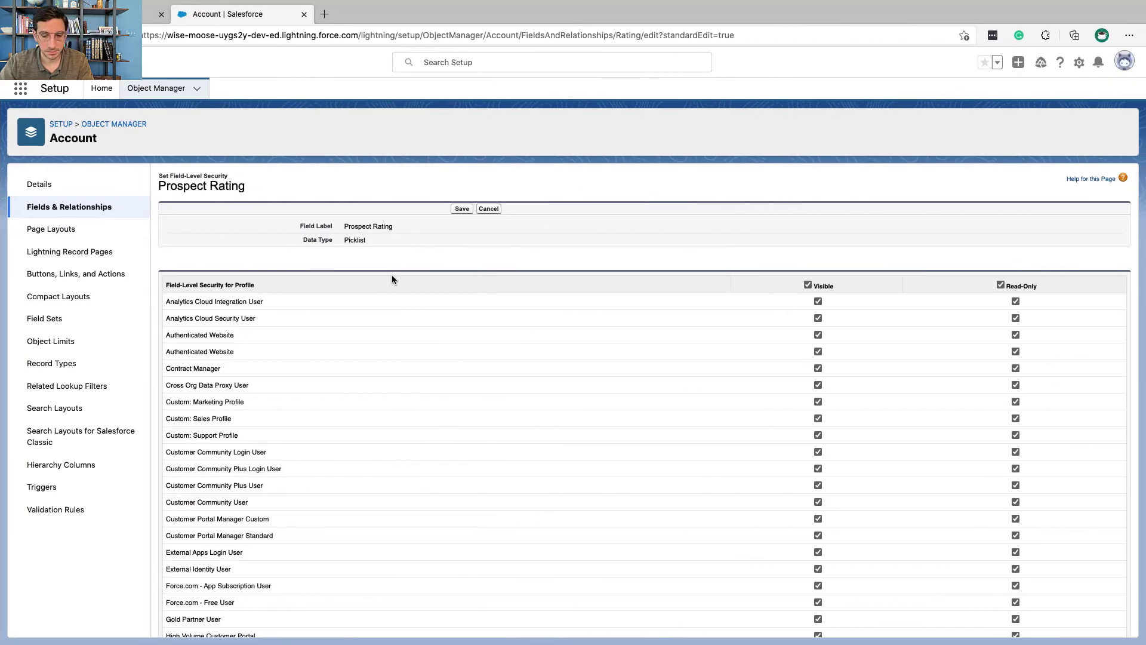
key(ctrl+f)
text(sale)
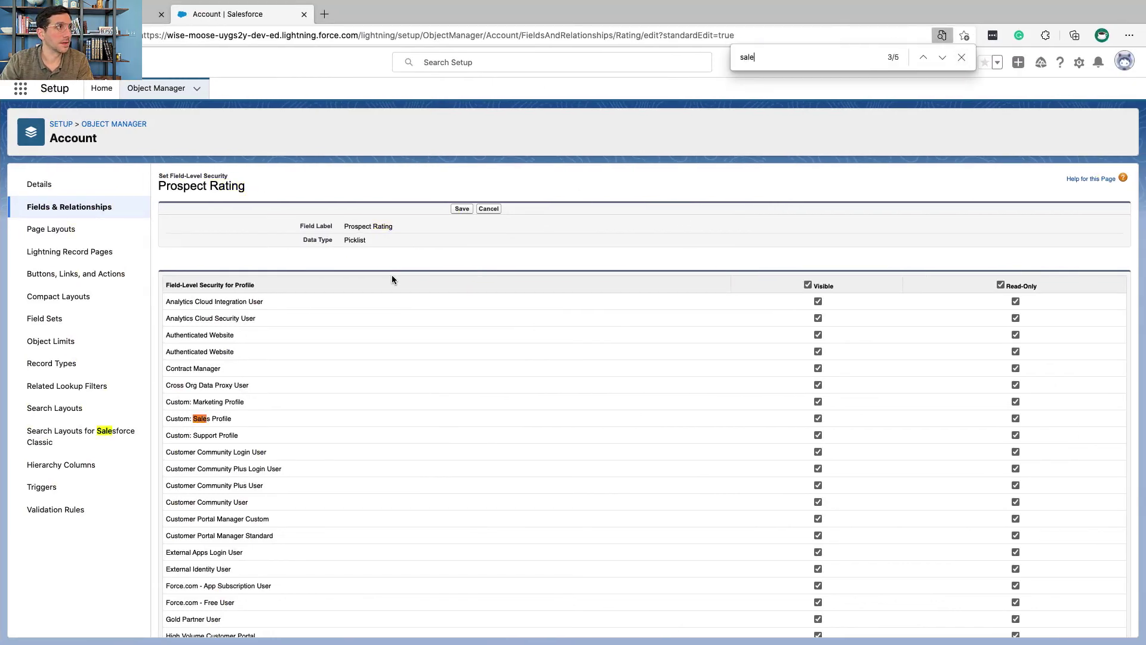
text(s use)
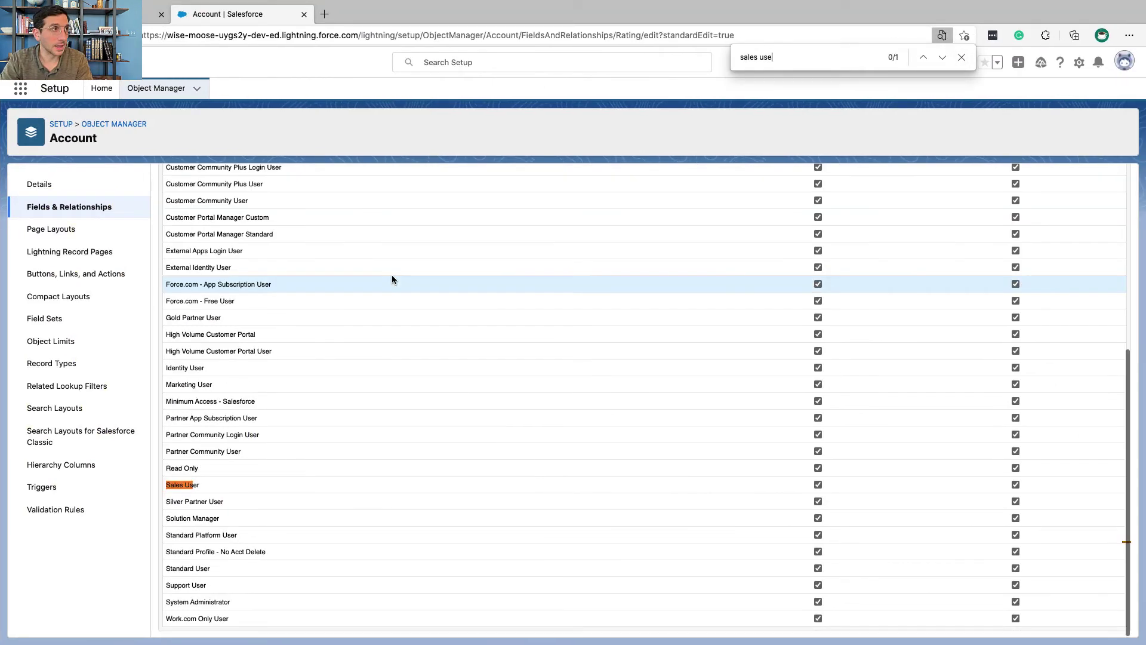
text(r)
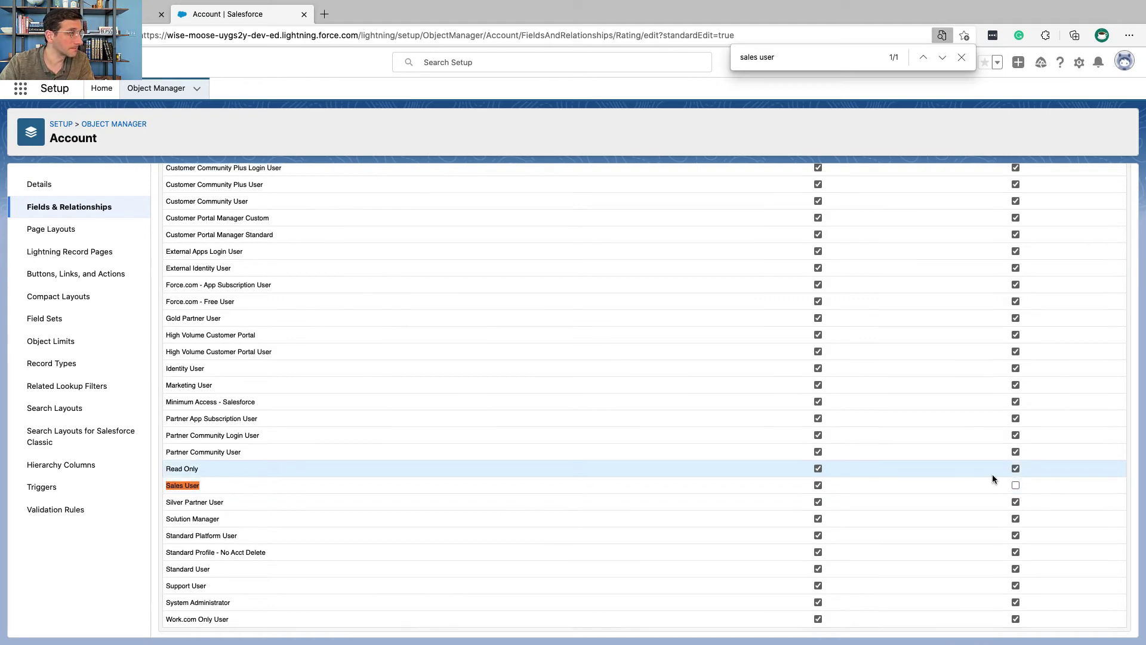
scroll(992, 474, up, 5)
scroll(949, 356, down, 5)
scroll(948, 358, up, 5)
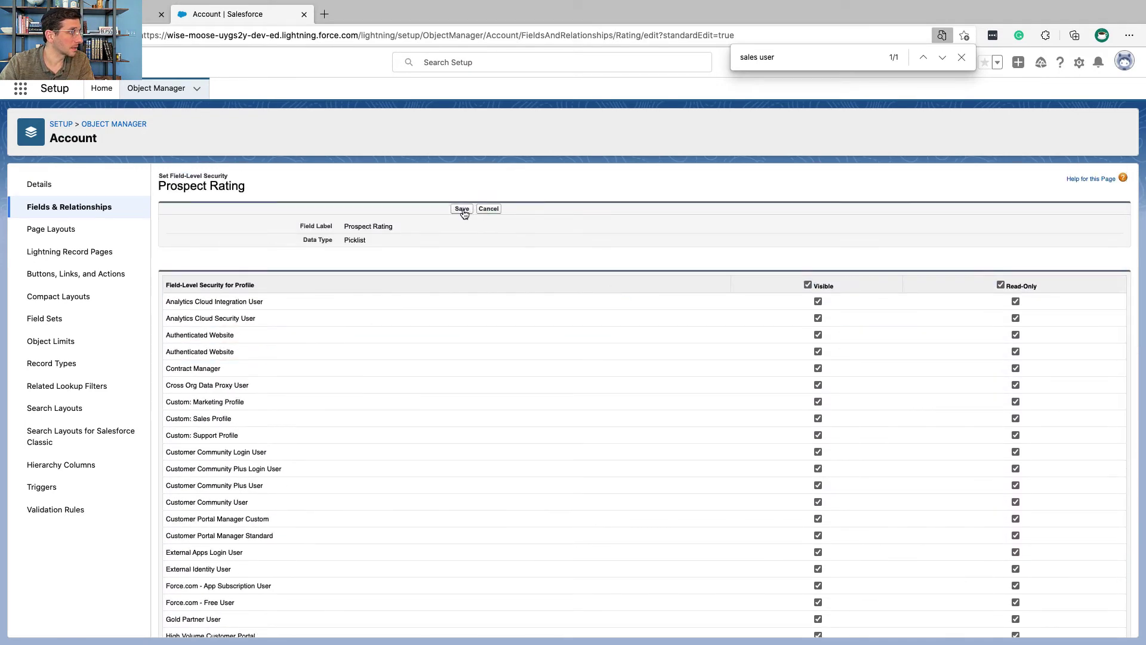
click(464, 212)
- Return to Trailhead and read the instructions for creating the Has Support Plan checkbox field
key(super+grave)
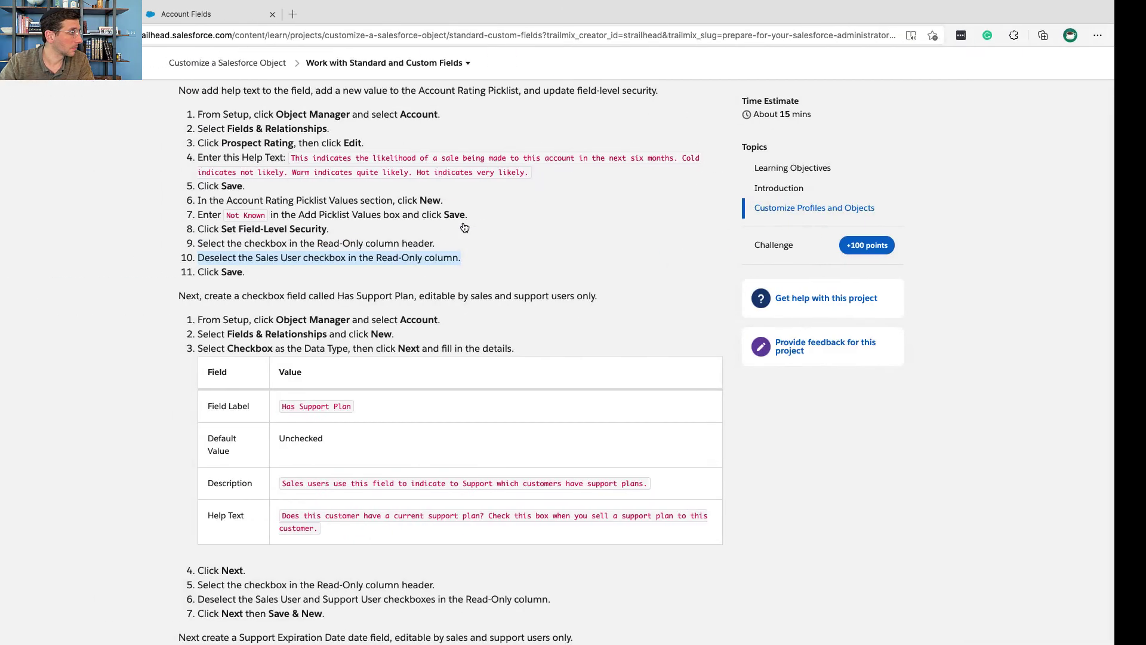
triple_click(227, 272)
scroll(227, 274, down, 1)
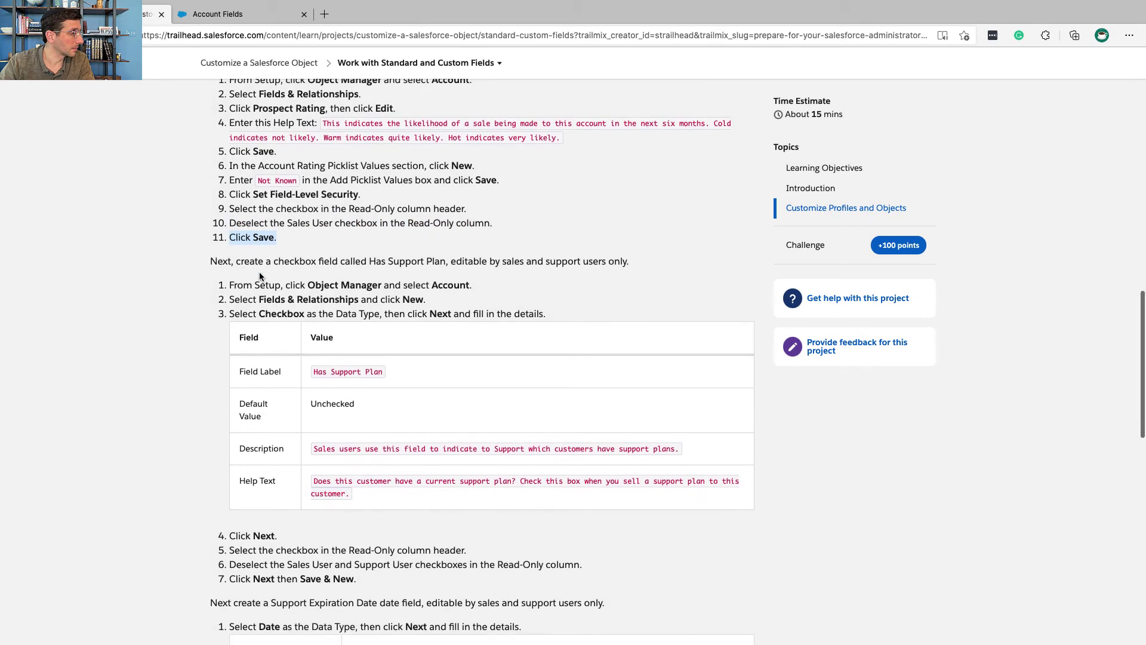
scroll(259, 271, down, 3)
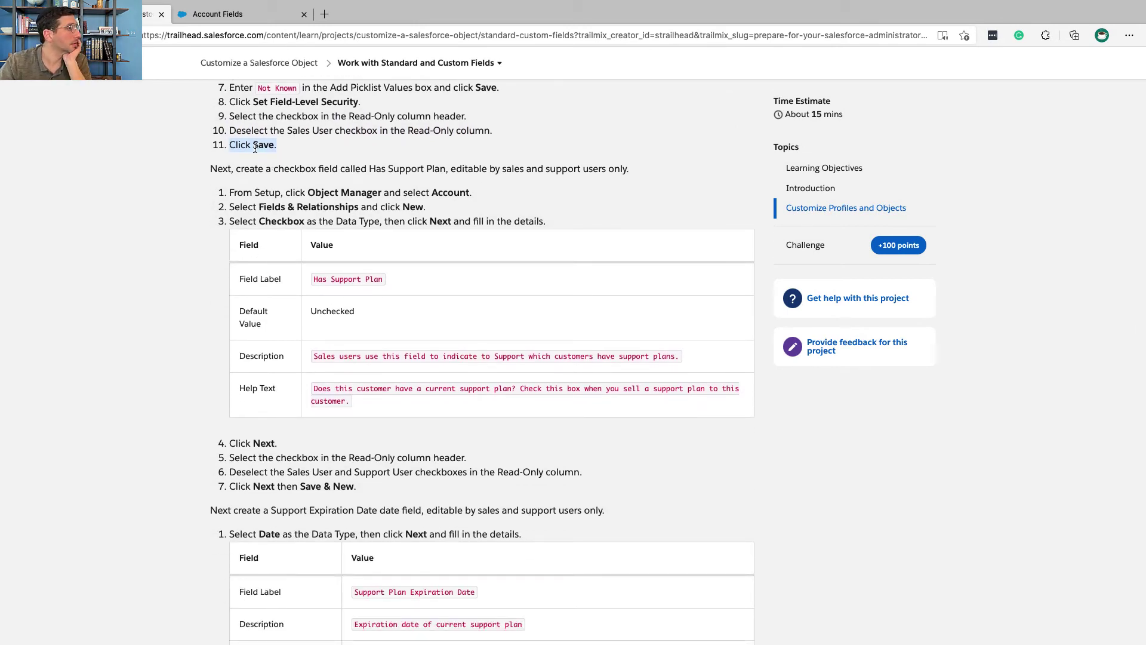
triple_click(255, 169)
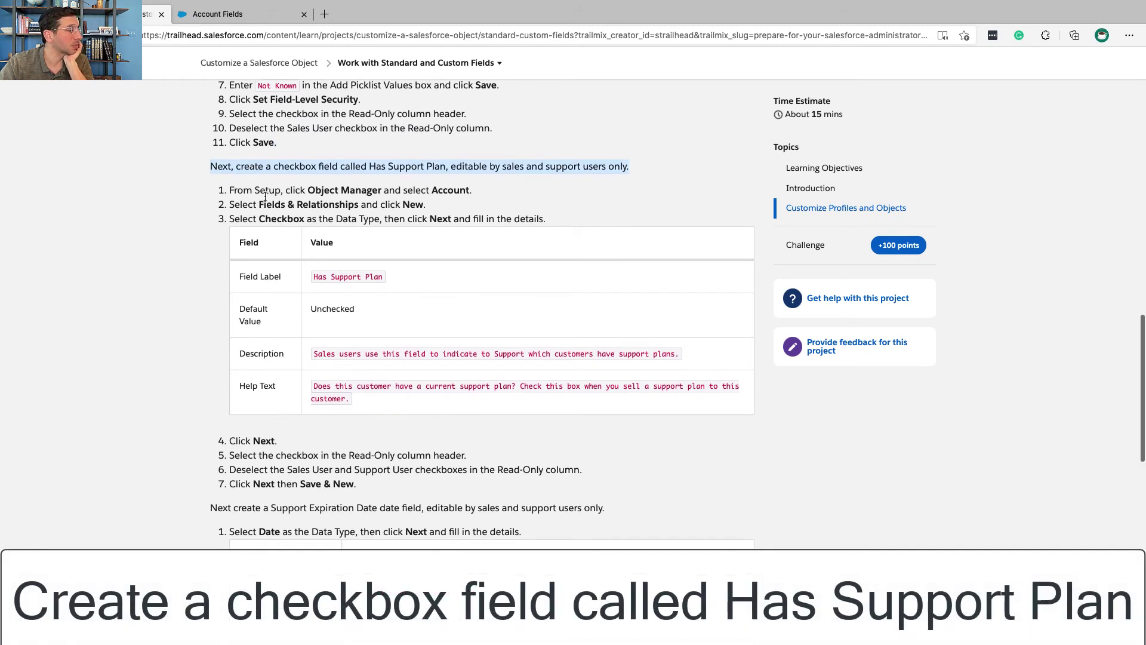
- Check the first Has Support Plan instruction in Trailhead, and open the Account object from Object Manager in Salesforce
scroll(265, 195, down, 1)
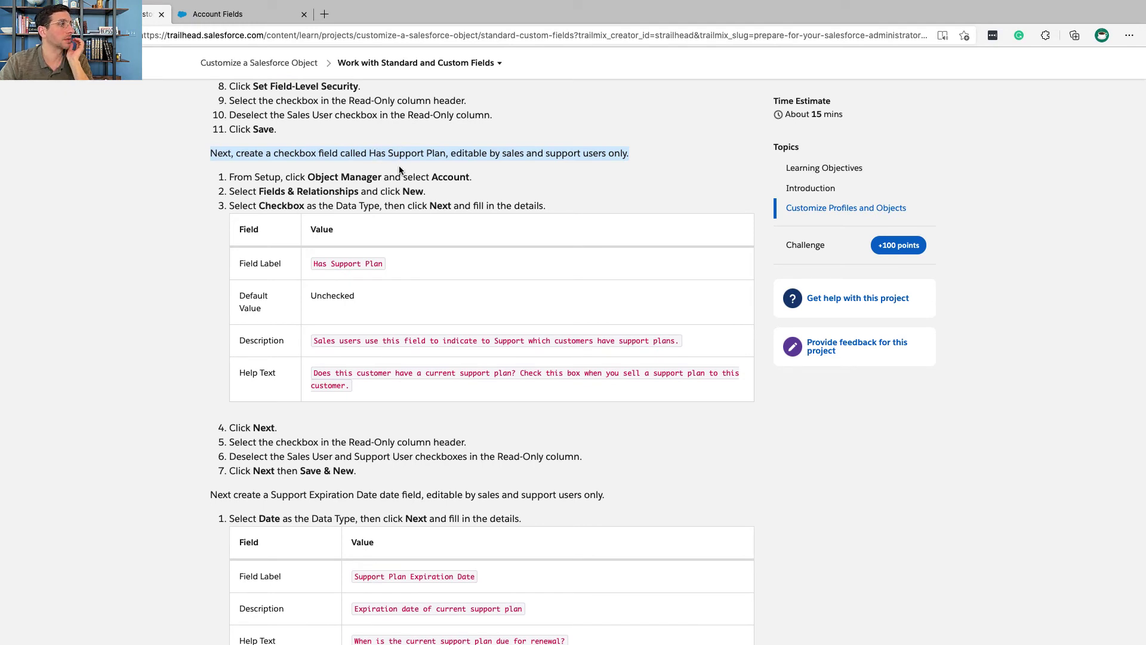
scroll(399, 170, down, 2)
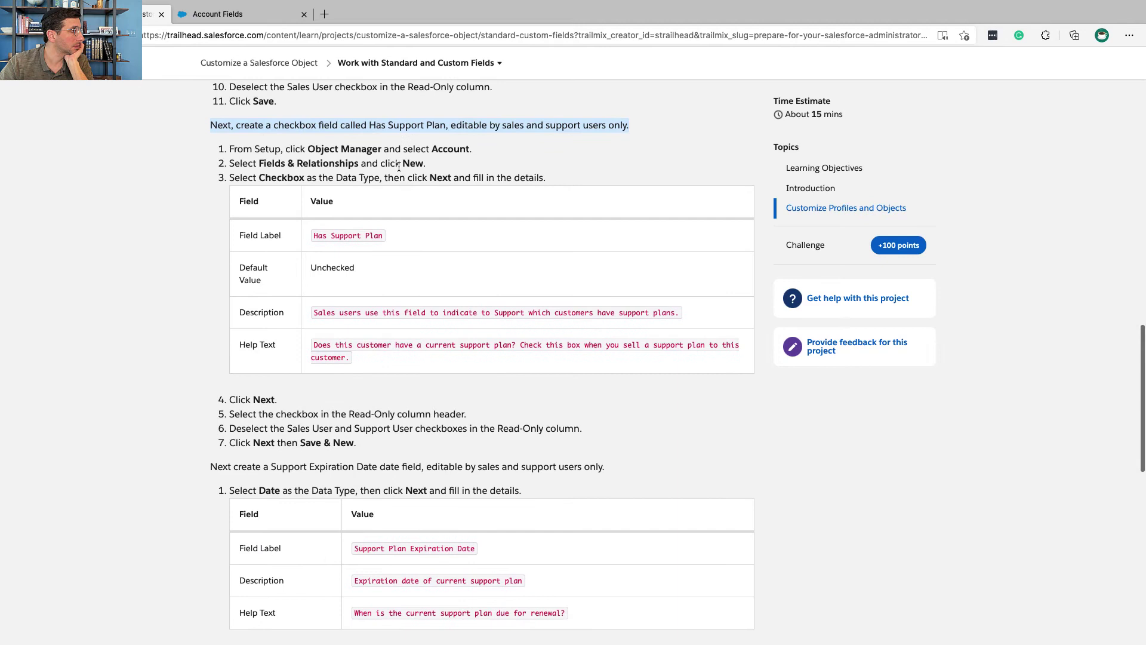
triple_click(294, 151)
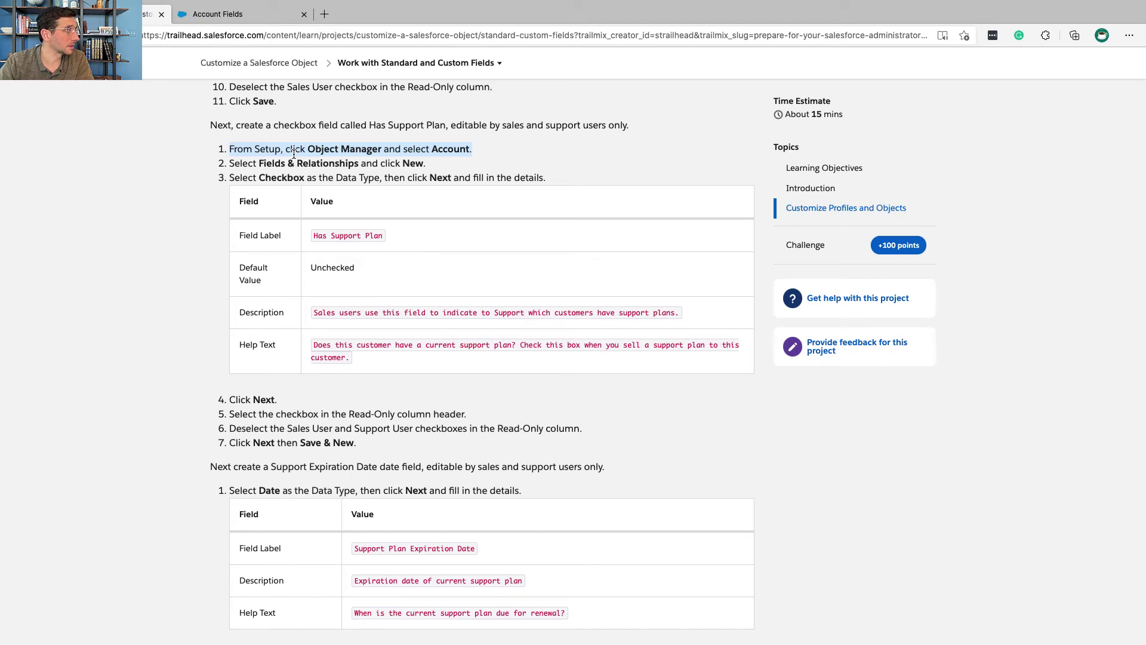
key(ctrl+Right)
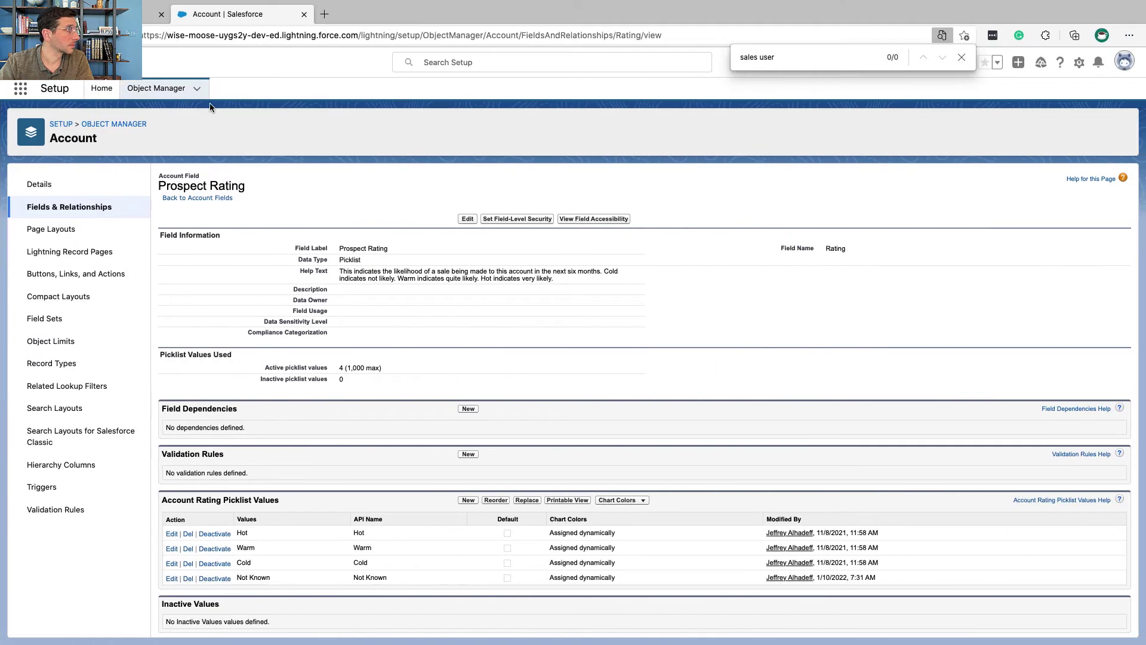
click(172, 90)
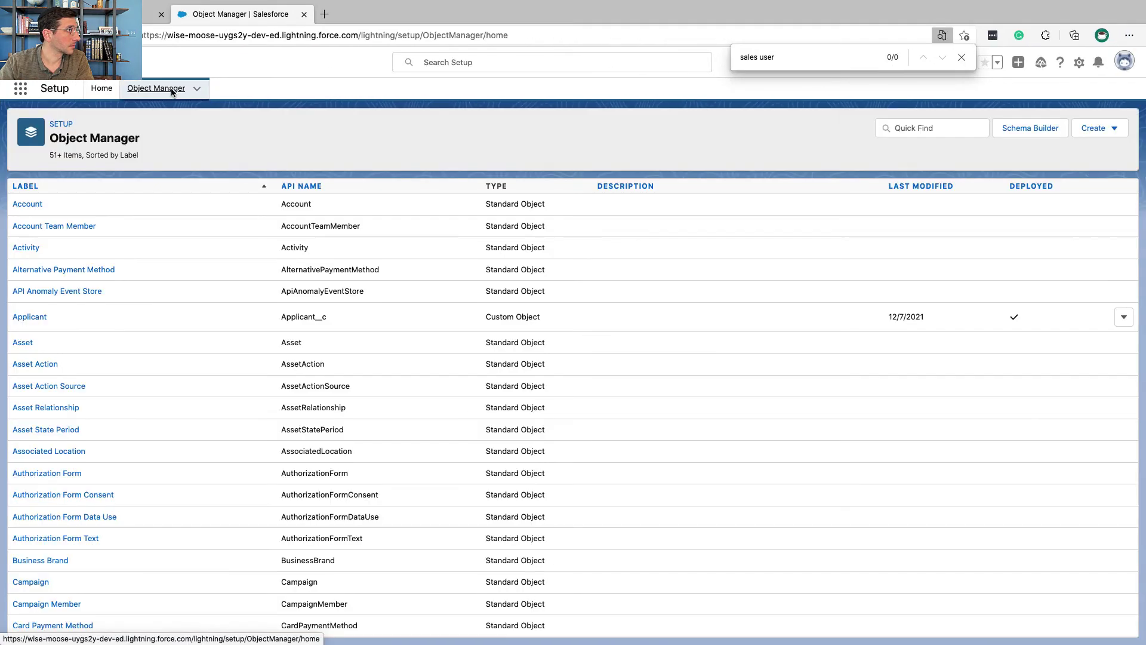
click(28, 204)
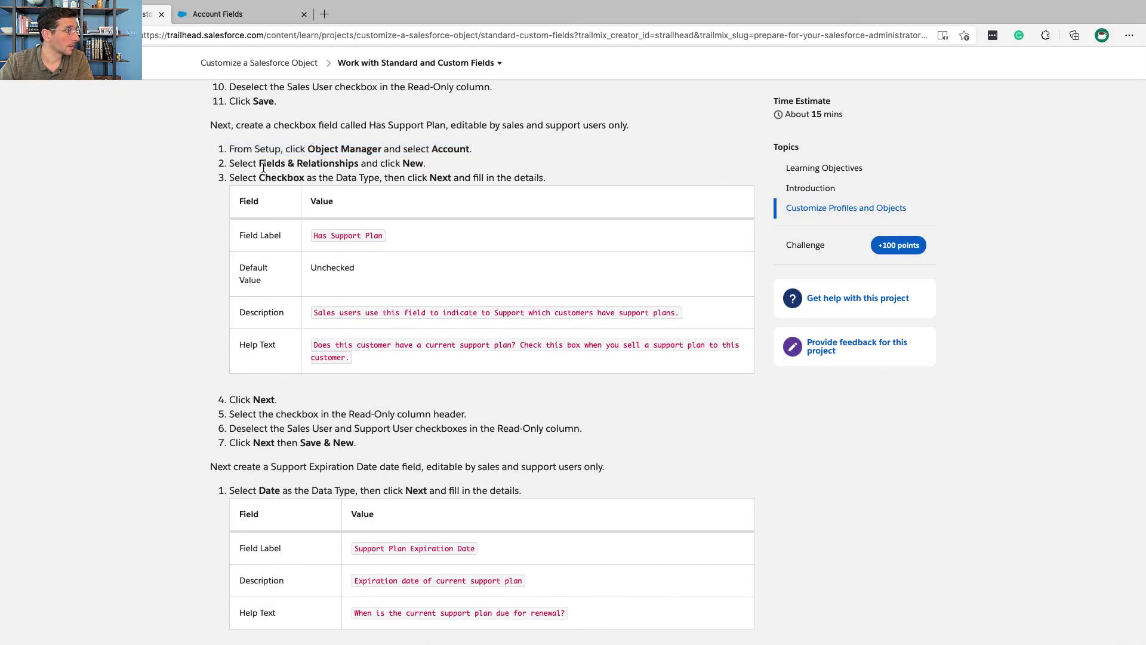
- Check the field creation instructions in Trailhead, and start a new custom field under Account's Fields & Relationships in Salesforce
triple_click(264, 169)
double_click(266, 178)
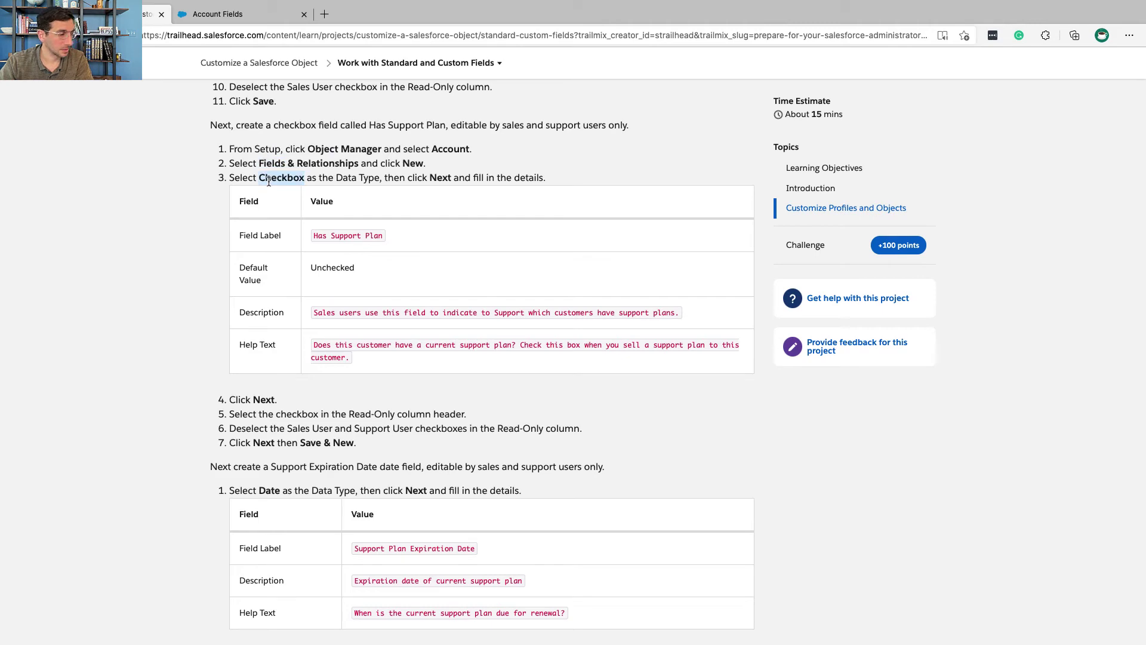
key(ctrl+Right)
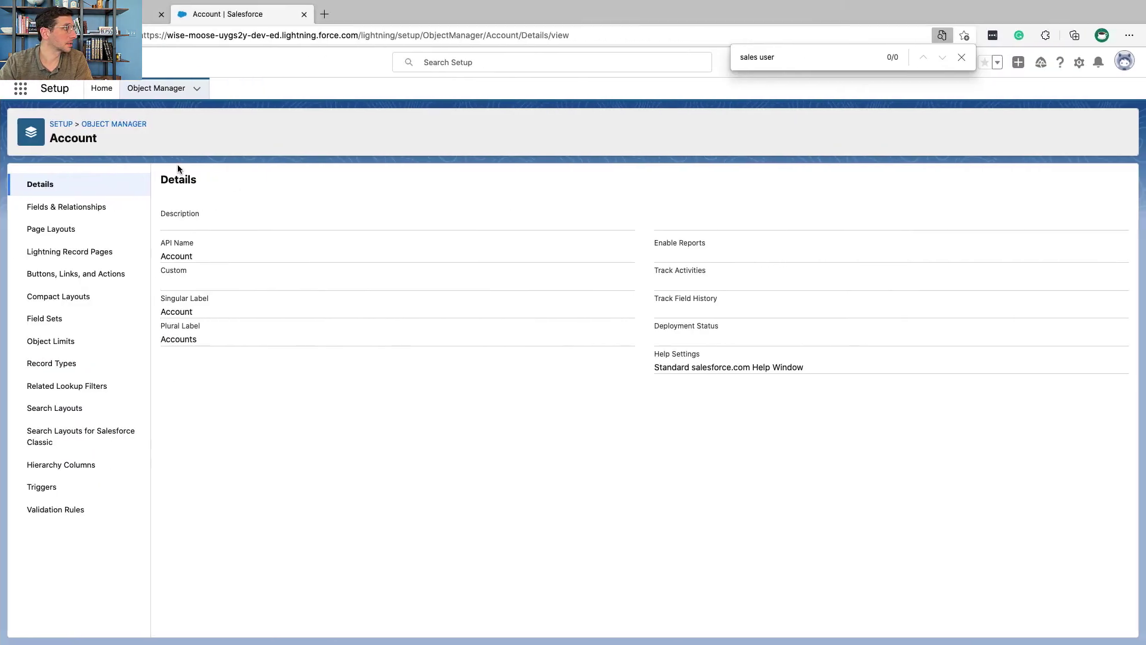
click(93, 206)
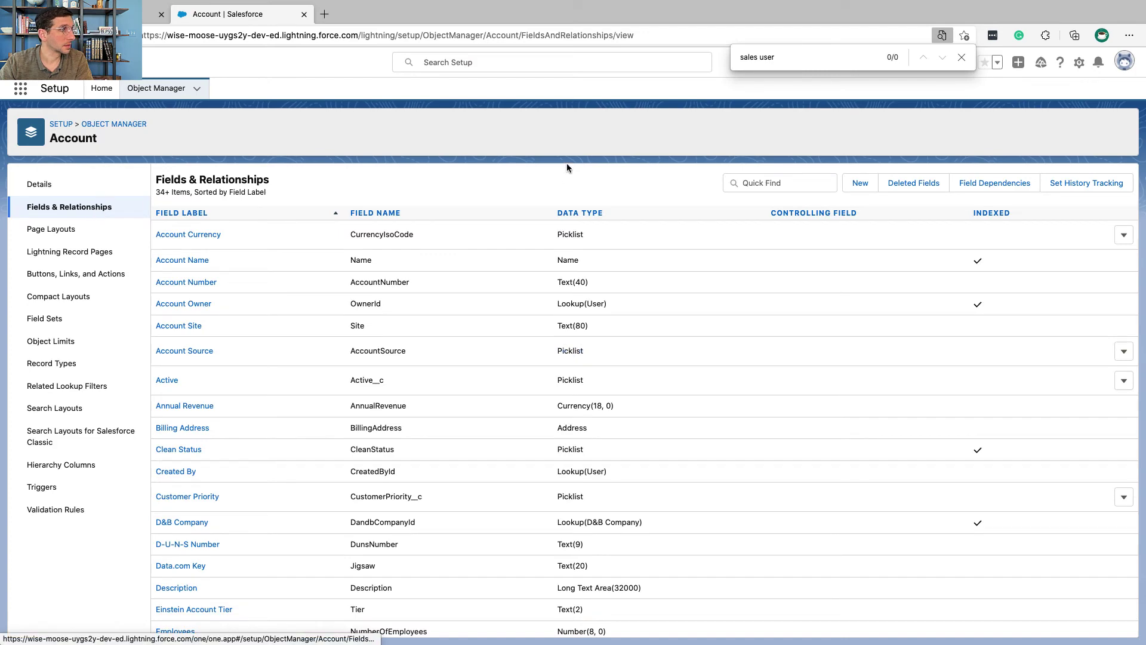
click(859, 183)
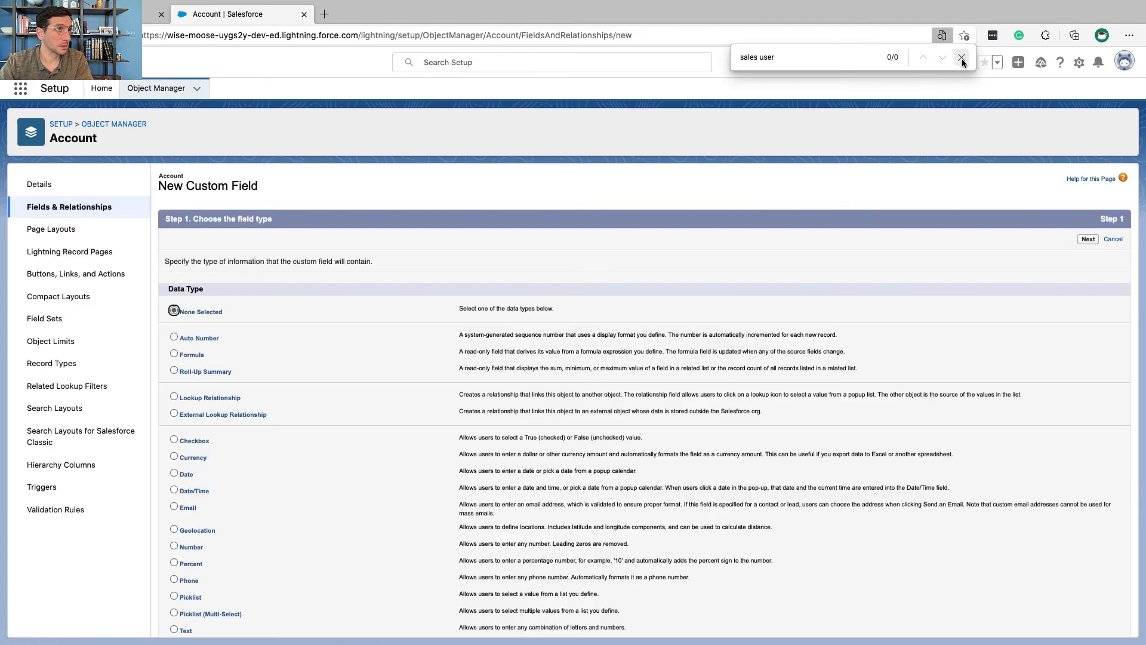
- Choose Checkbox as the new field's data type and continue to the field details
scroll(326, 320, down, 3)
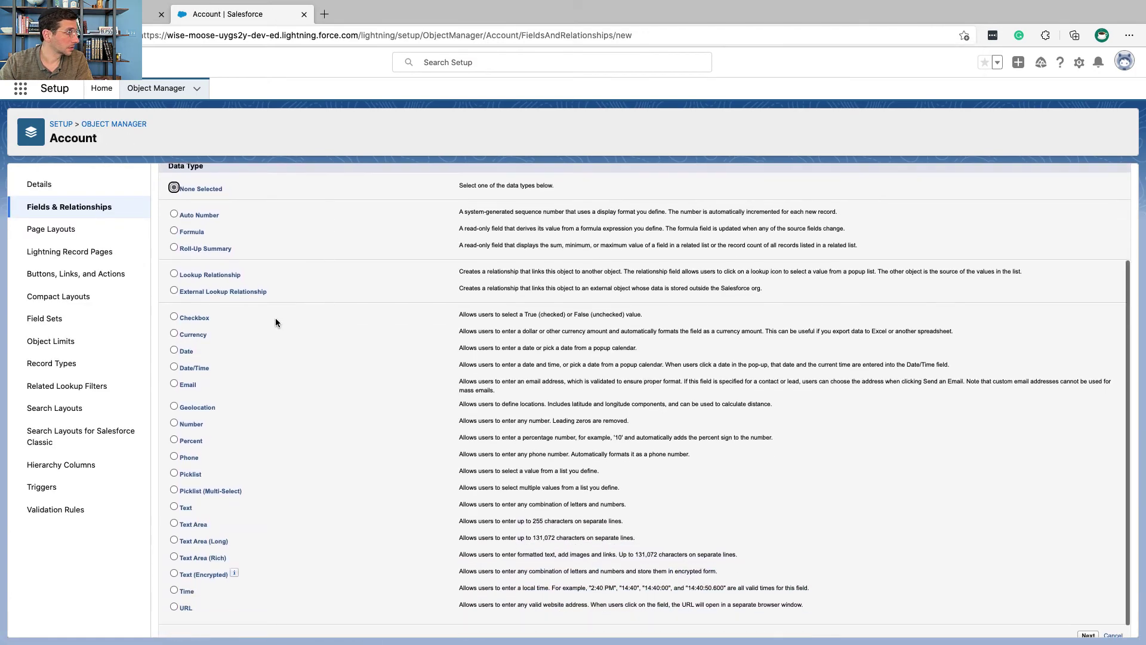
click(174, 316)
scroll(175, 316, up, 3)
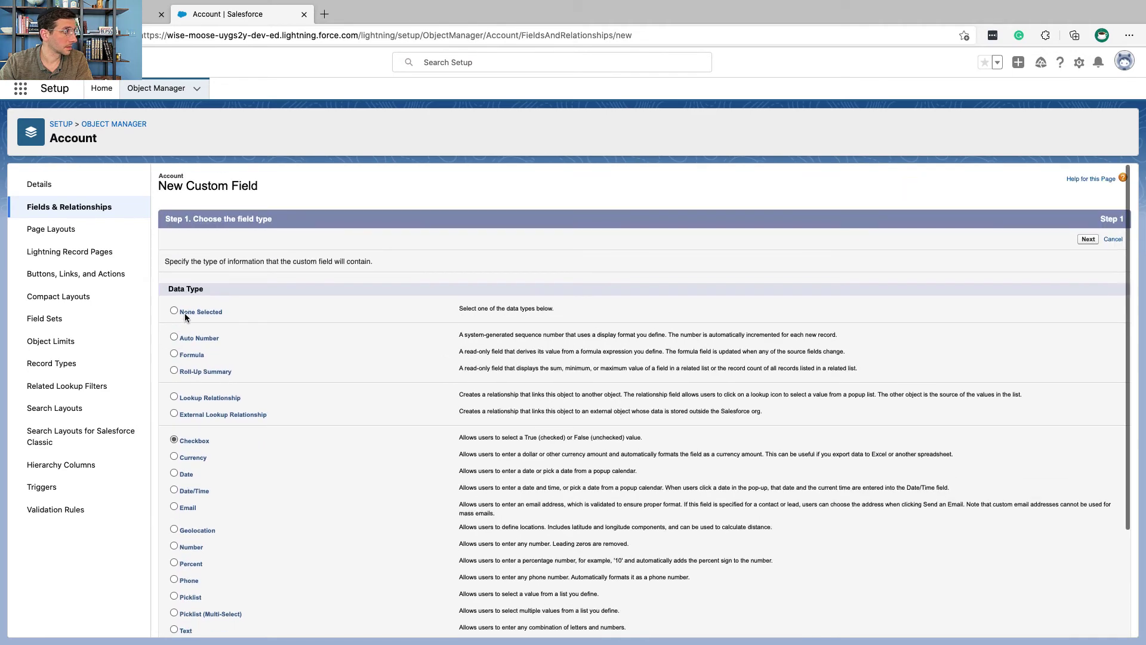
click(1088, 240)
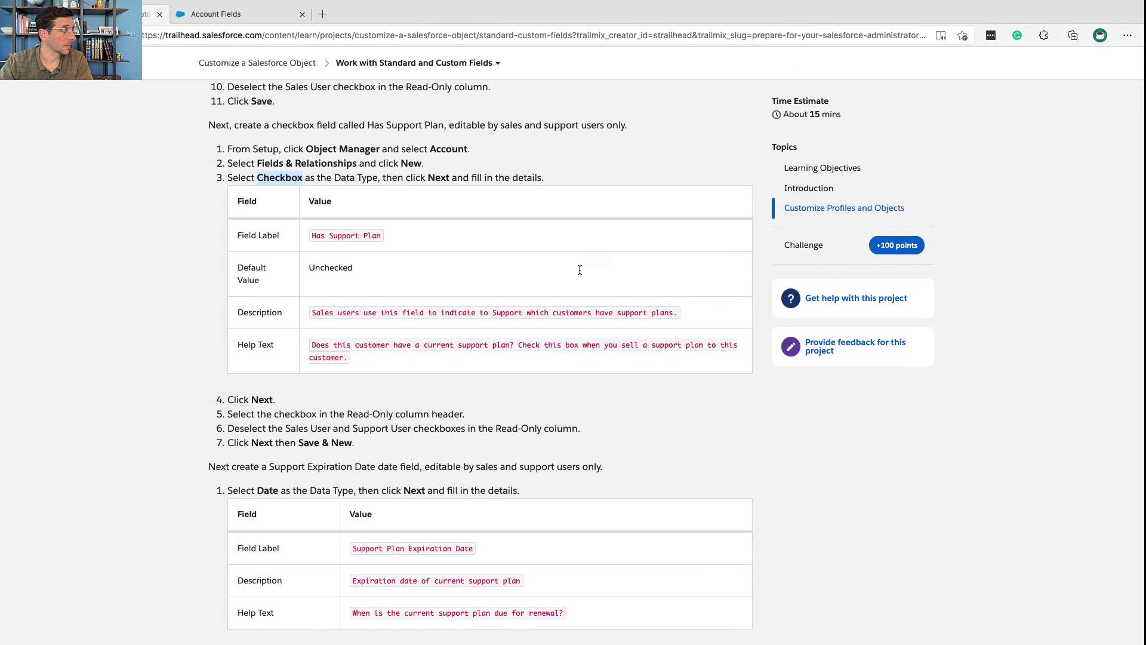
- Copy the field label "Has Support Plan" from the Trailhead table into the new field's label in Salesforce
drag(385, 237, 313, 239)
key(super+c)
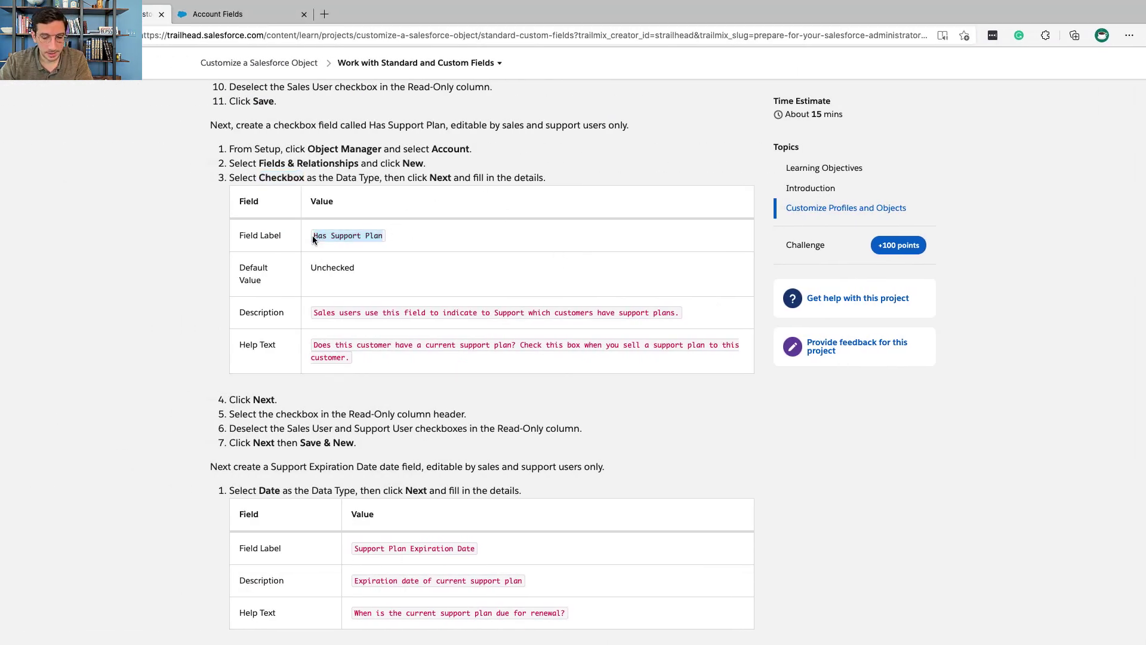
key(ctrl+Right)
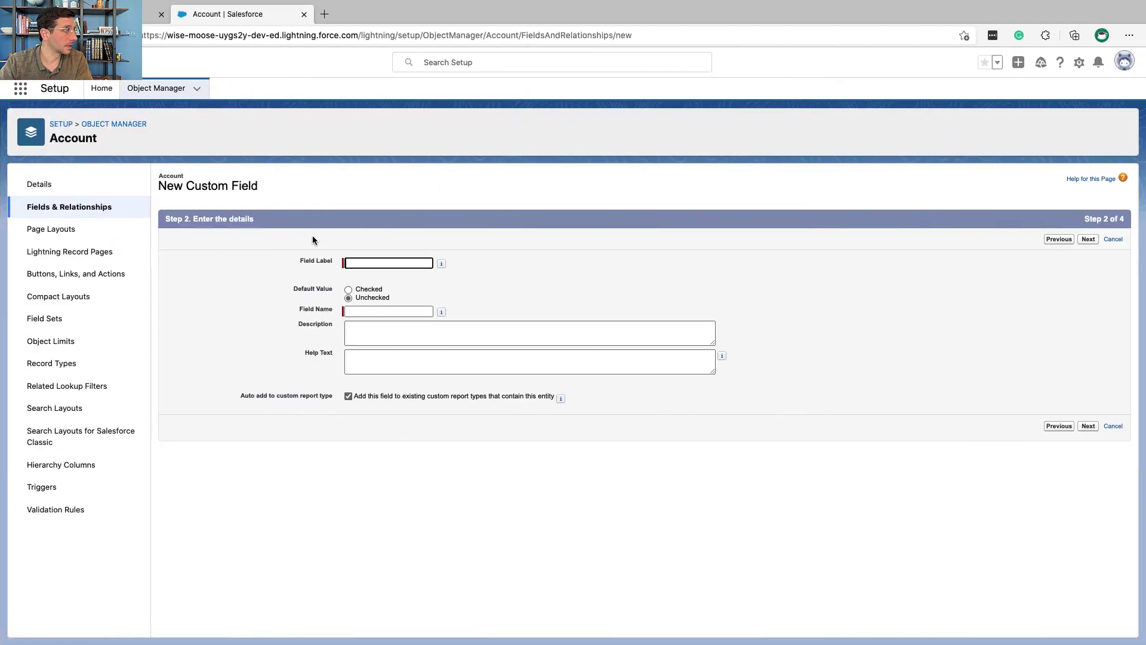
key(super+v)
- Check the default value in Trailhead, and copy the description "Sales users use this field to indicate to Support which customers have support plans." into Salesforce
key(ctrl+Left)
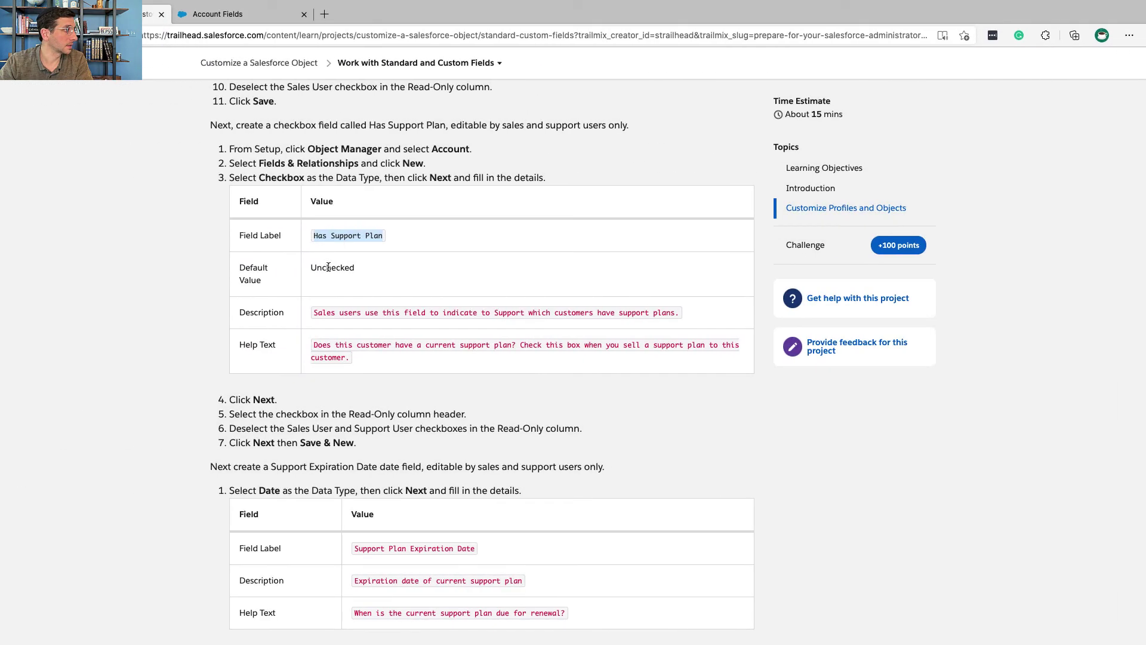
double_click(328, 267)
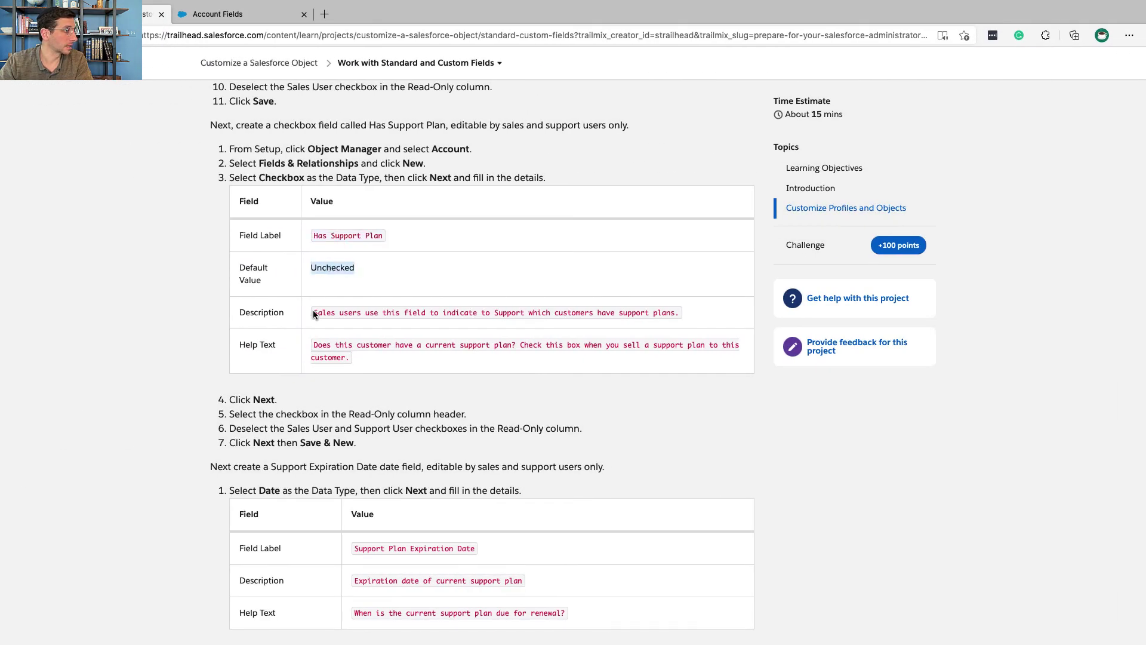
drag(313, 311, 623, 320)
key(super+c)
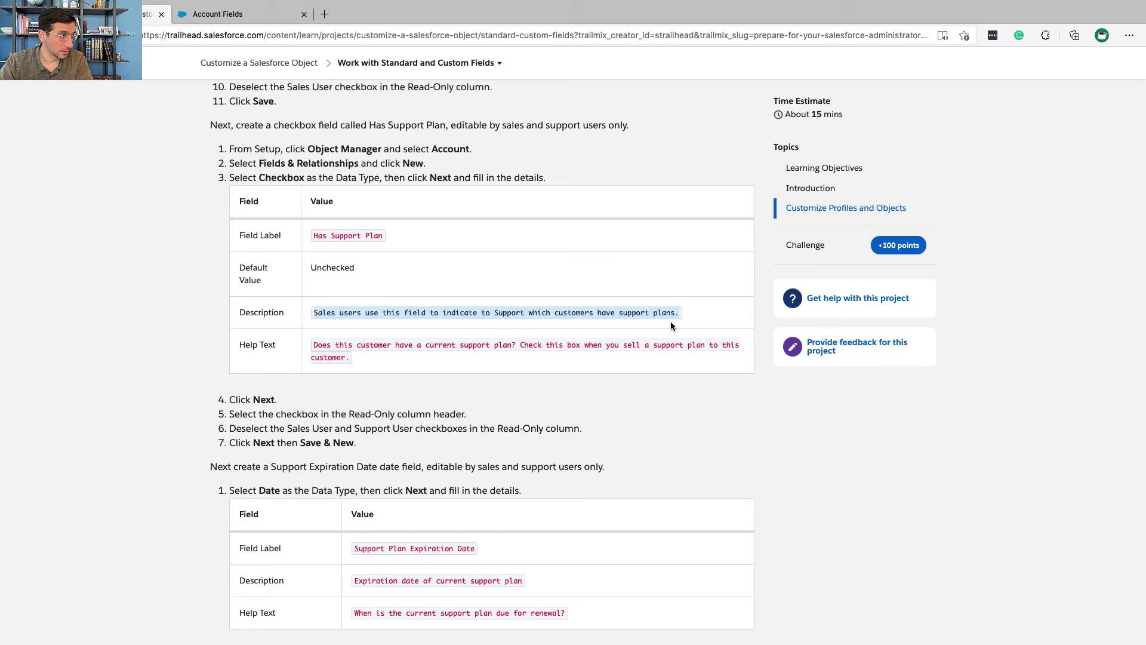
key(ctrl+Right)
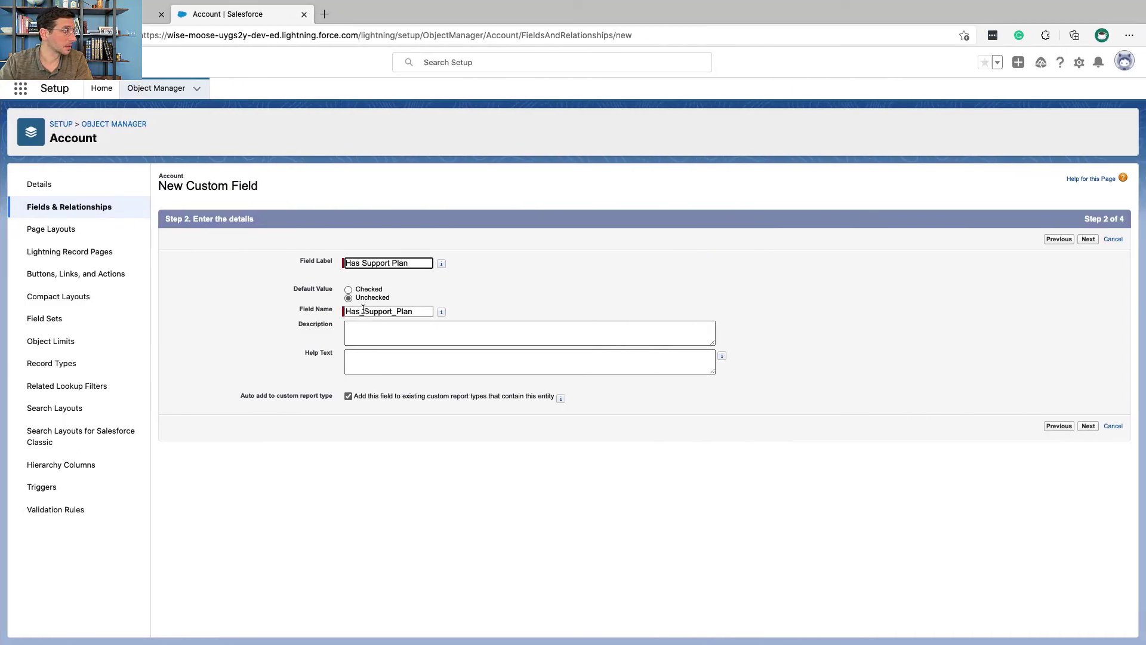
click(358, 329)
key(super+v)
- Copy the help text beginning "Does this customer have a current support plan?" from Trailhead into the field's Help Text in Salesforce
key(ctrl+Left)
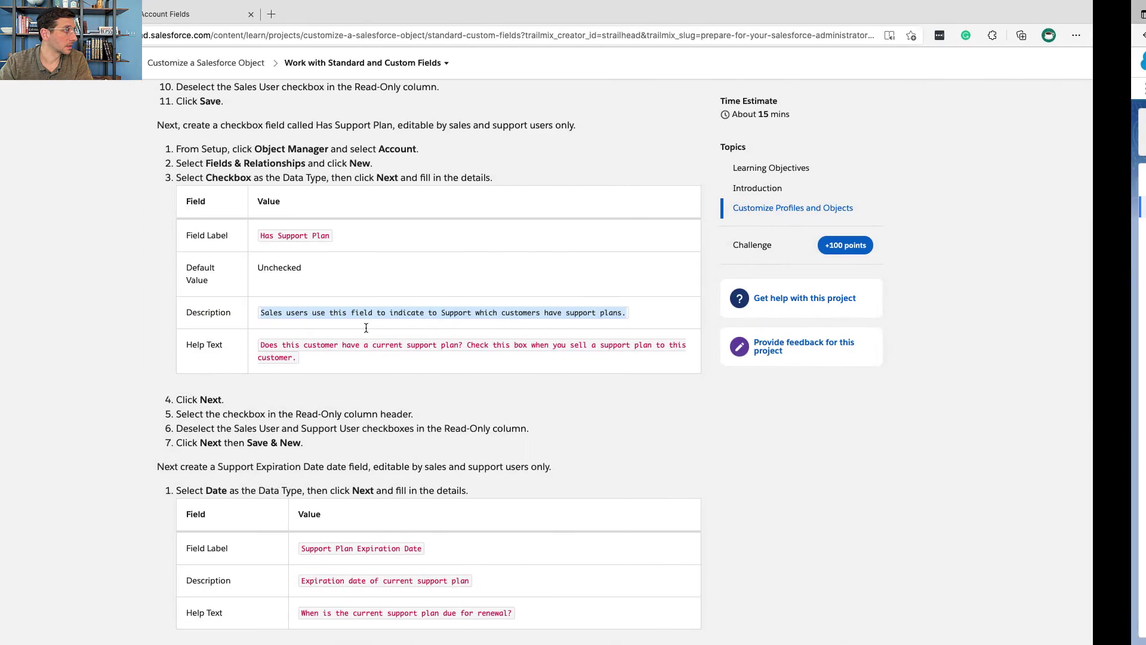
mouse_move(356, 357)
mouse_down()
mouse_move(332, 353)
mouse_move(359, 356)
mouse_up()
key(super+c)
click(321, 343)
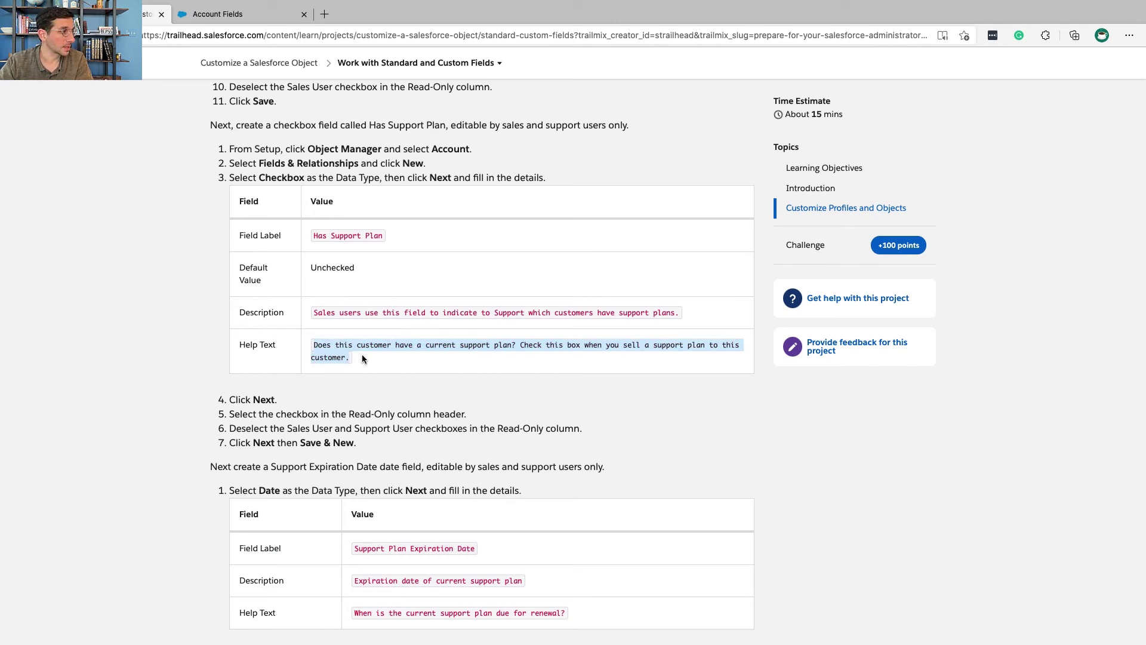
key(ctrl+Right)
click(394, 361)
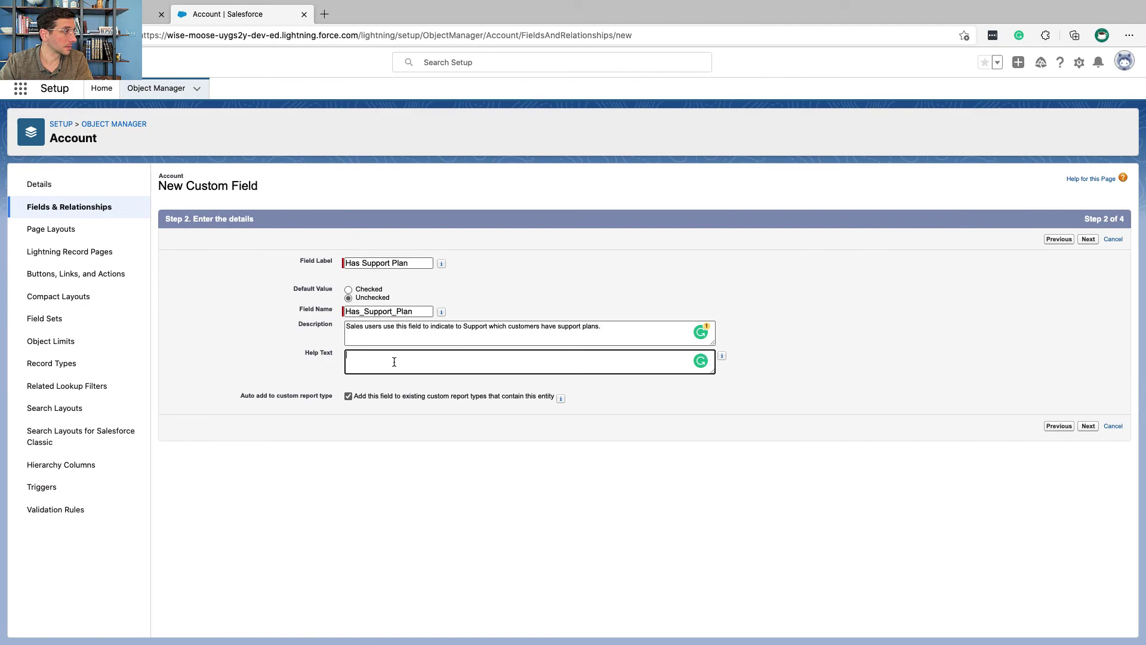
key(super+v)
- Check the next Trailhead instruction, continue to field-level security in Salesforce, and make Has Support Plan read-only for all profiles
key(ctrl+Left)
scroll(394, 363, down, 3)
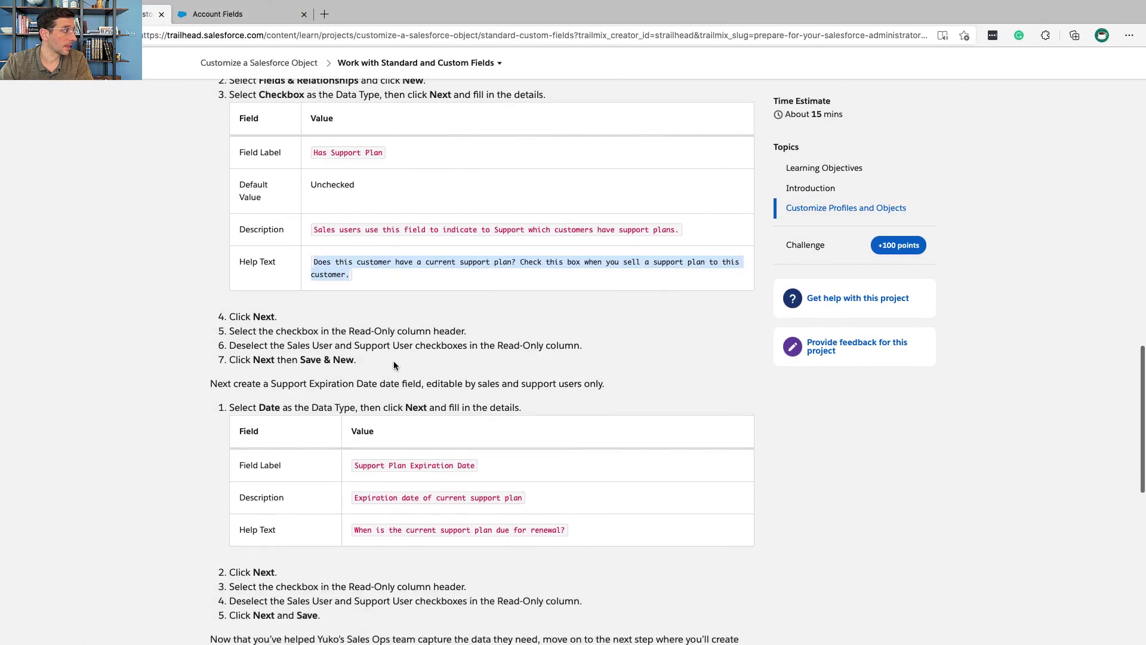
triple_click(272, 305)
key(ctrl+Right)
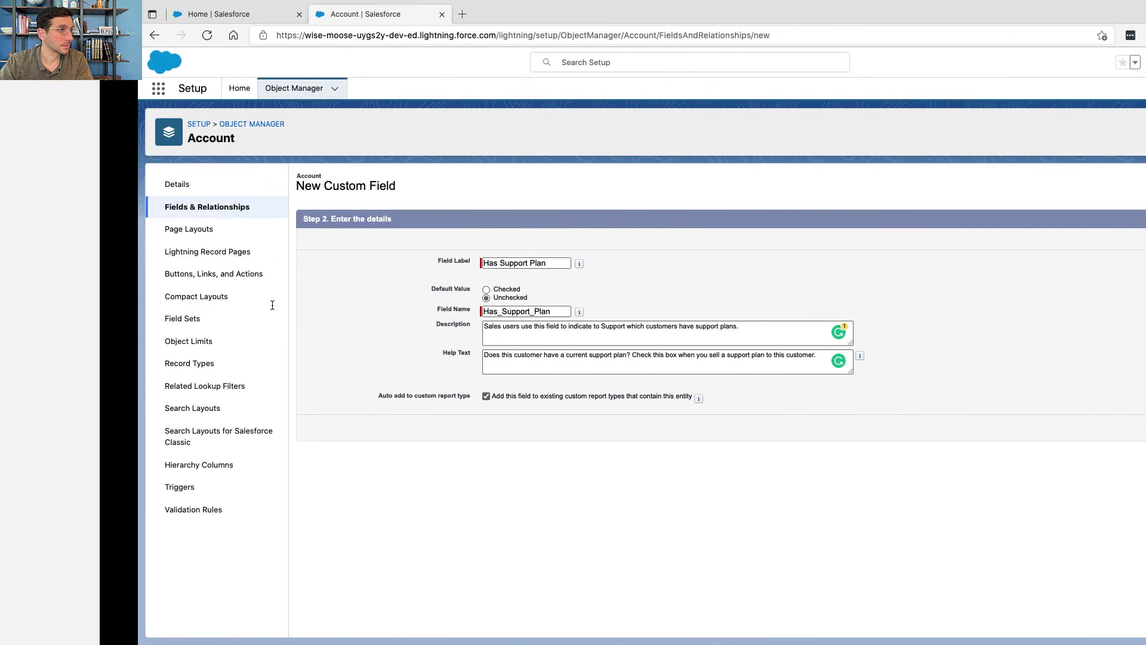
click(1089, 239)
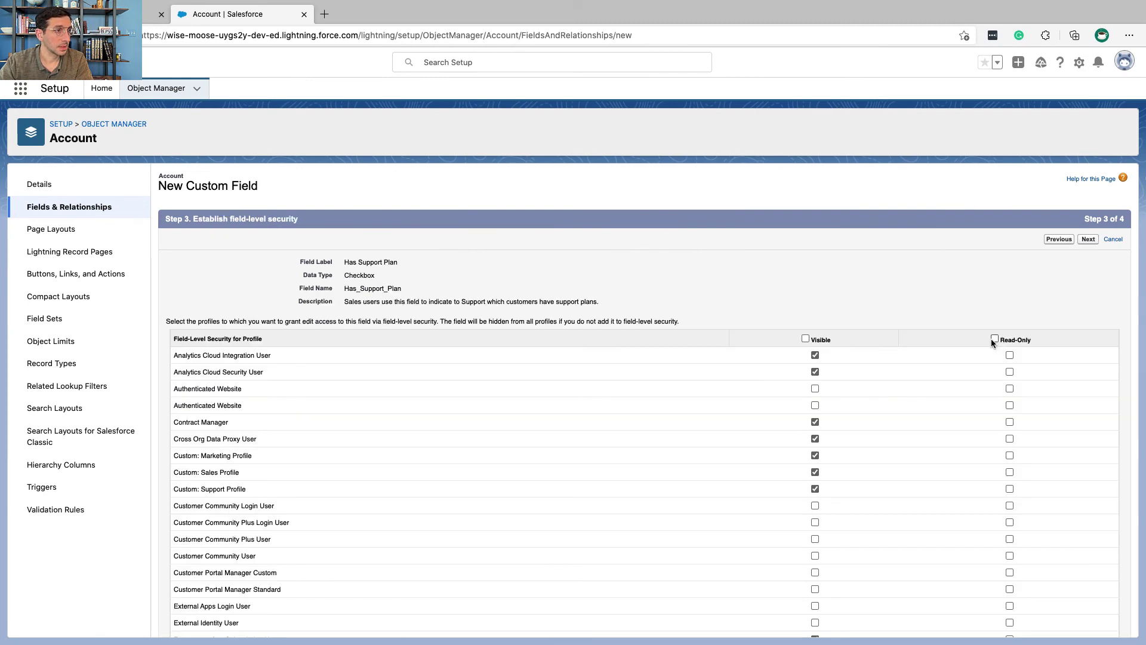
click(995, 339)
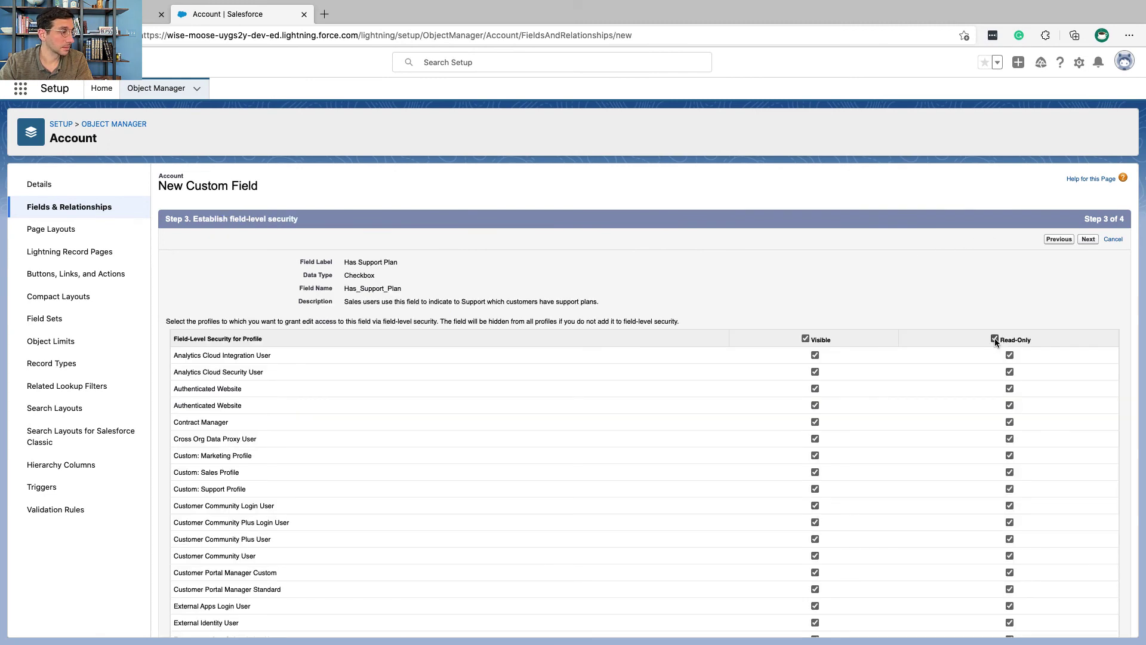
- Check which profiles Trailhead exempts from Read-Only, then find the Sales User profile in Salesforce and clear its Read-Only setting
key(ctrl+Left)
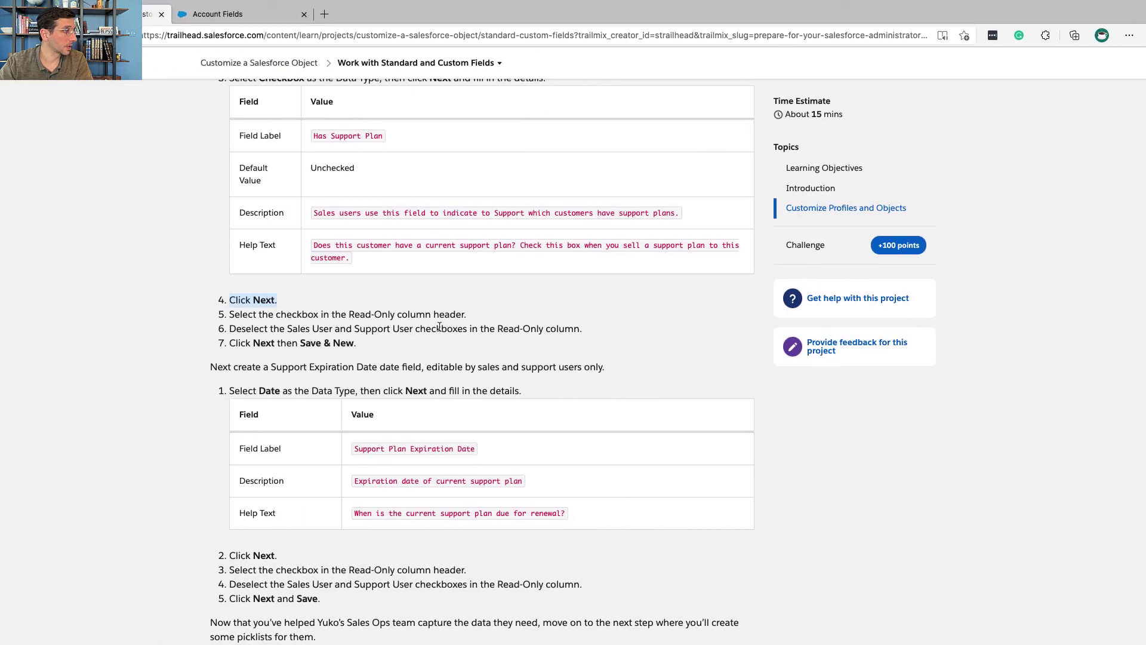
scroll(439, 327, down, 2)
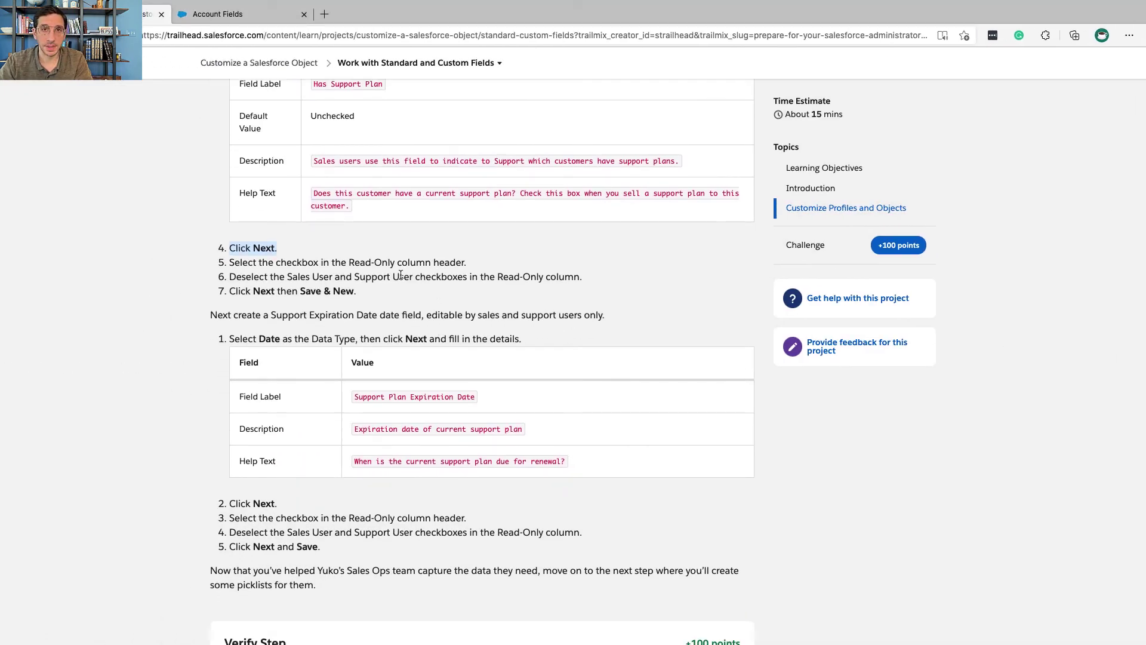
double_click(374, 277)
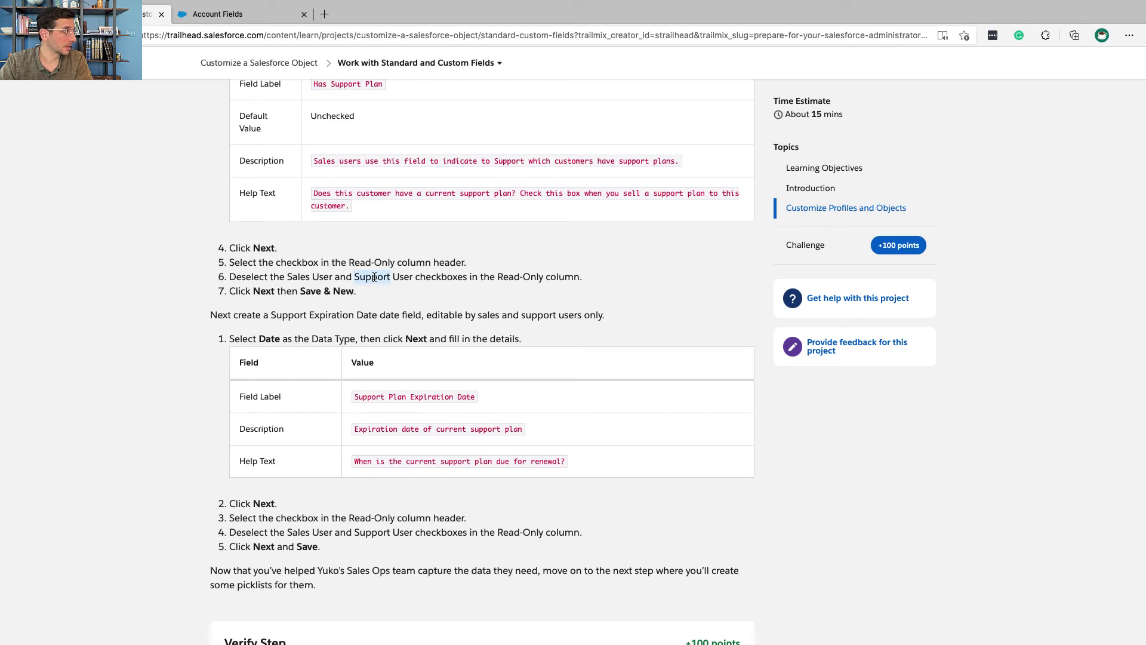
double_click(290, 277)
key(ctrl+Right)
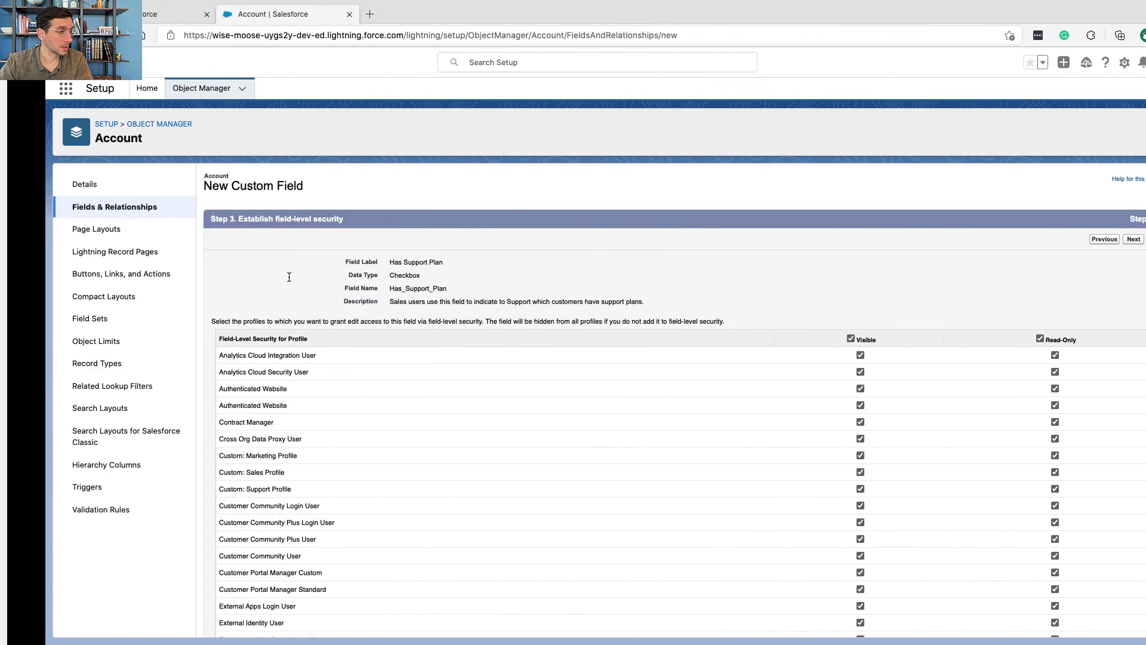
key(super+f)
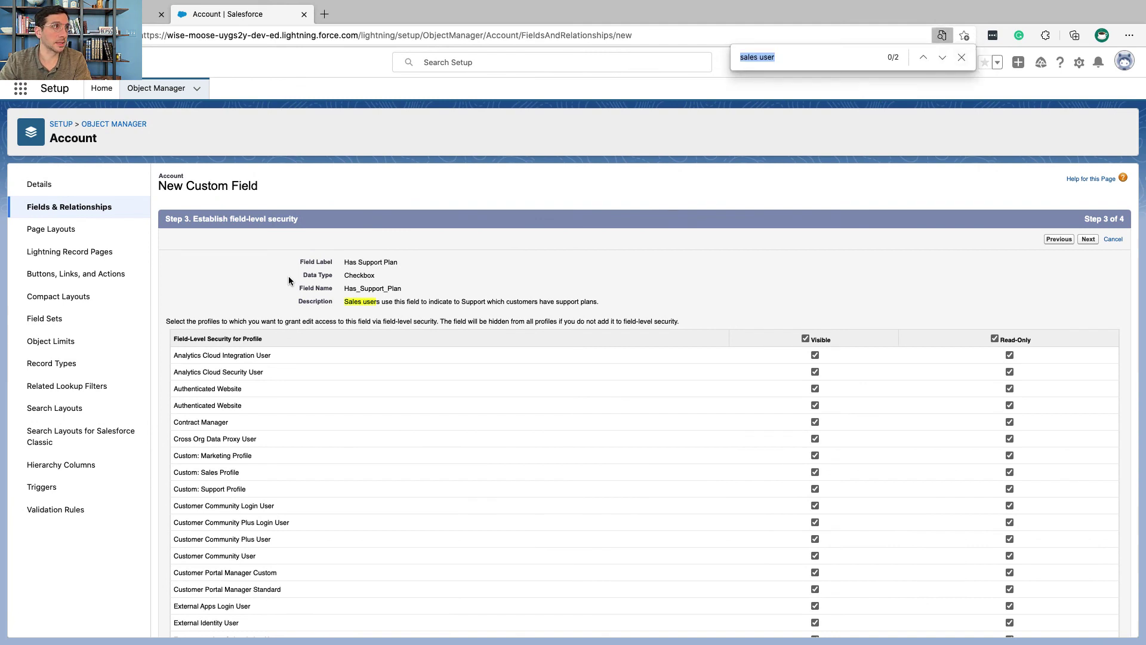
key(Return)
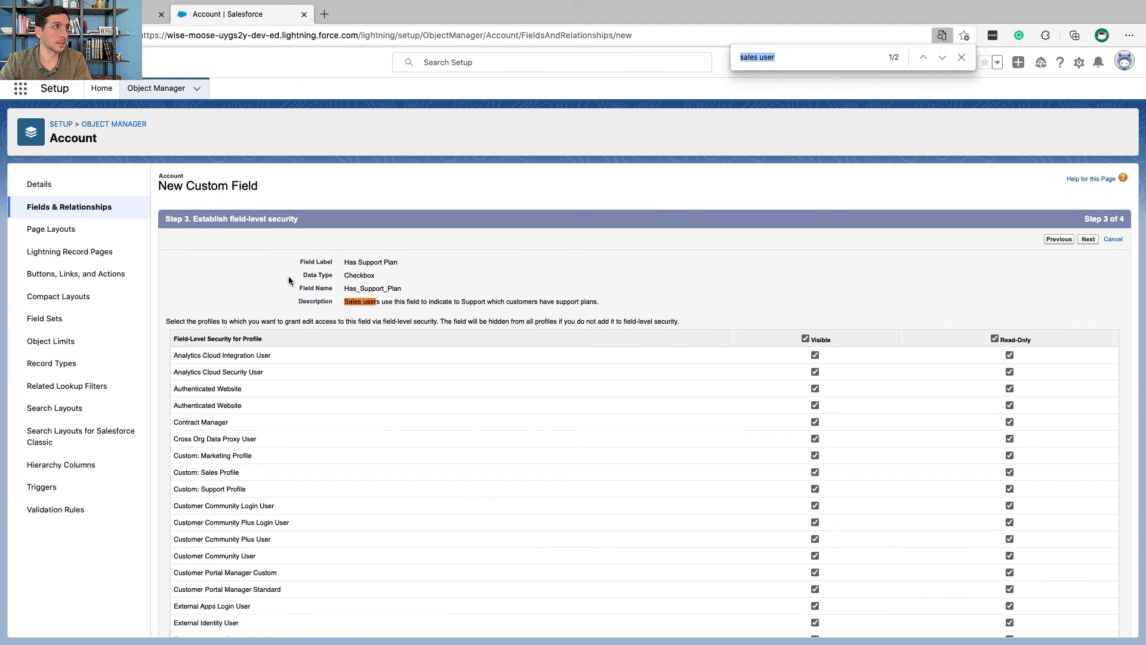
click(942, 58)
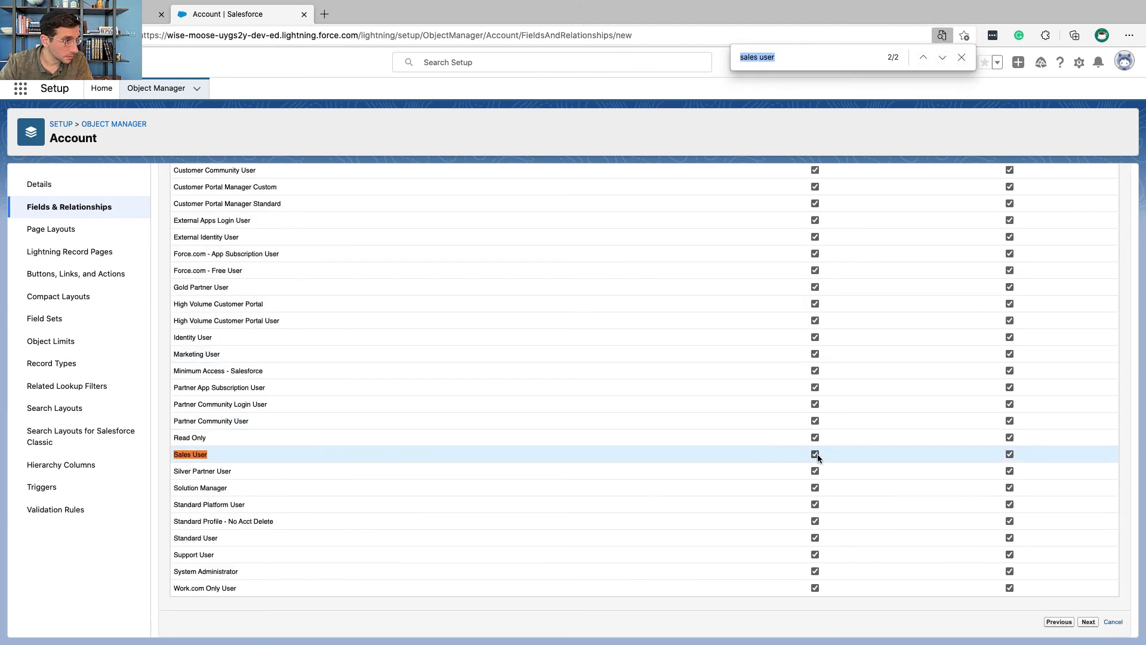
click(1009, 455)
- Search Salesforce's field-level security list for the Support User profile, and check the following instruction in Trailhead
double_click(751, 57)
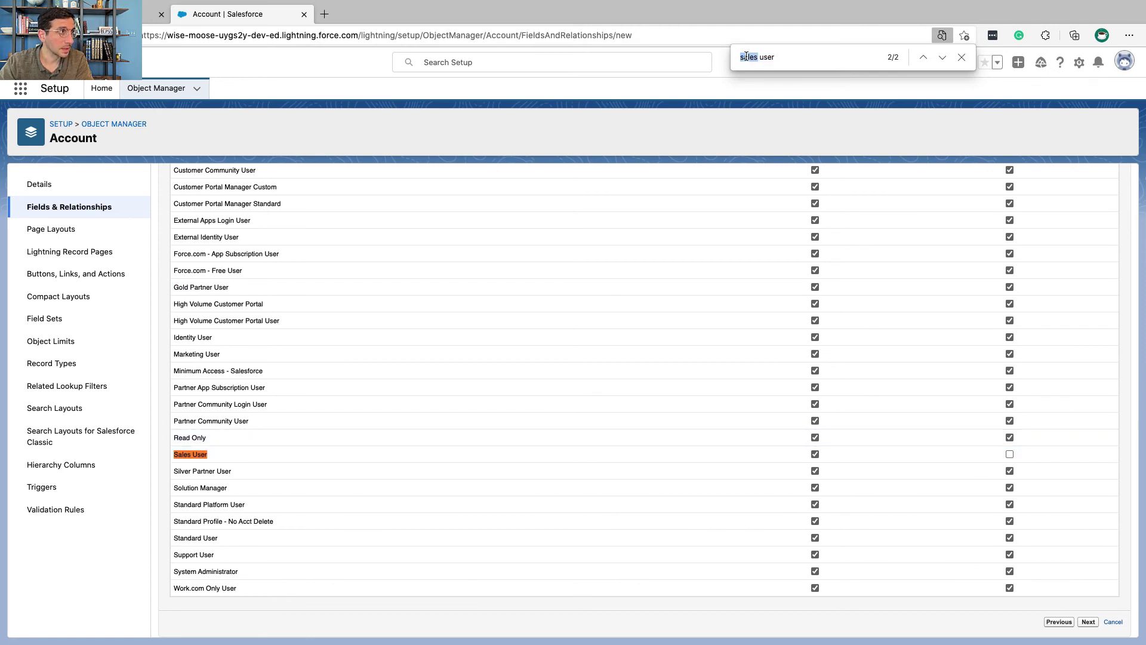
text(supp)
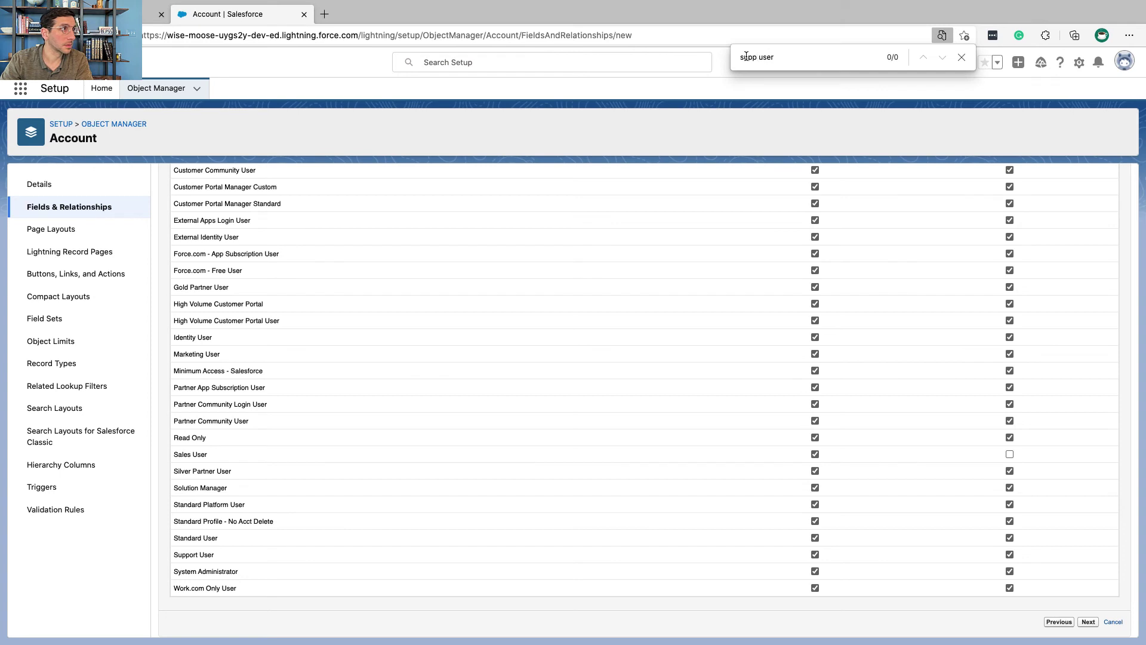
text(ort)
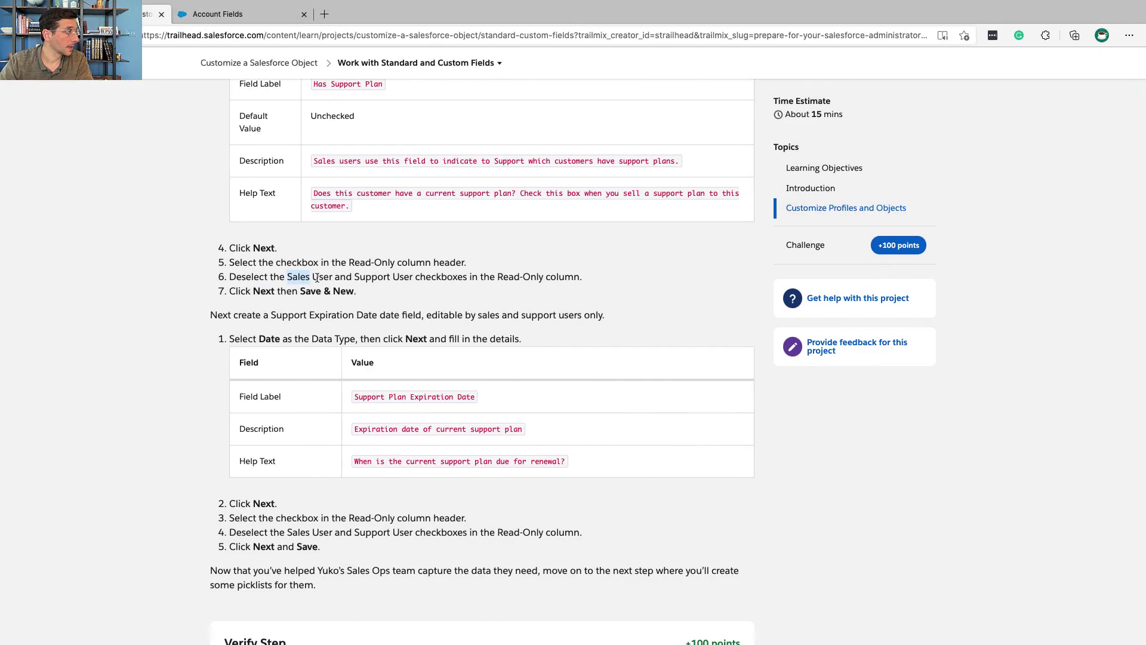
click(312, 296)
- Return to Salesforce, continue to the page layouts, keep all Account layouts selected, and save Has Support Plan while starting another custom field
key(ctrl+Right)
scroll(656, 315, up, 6)
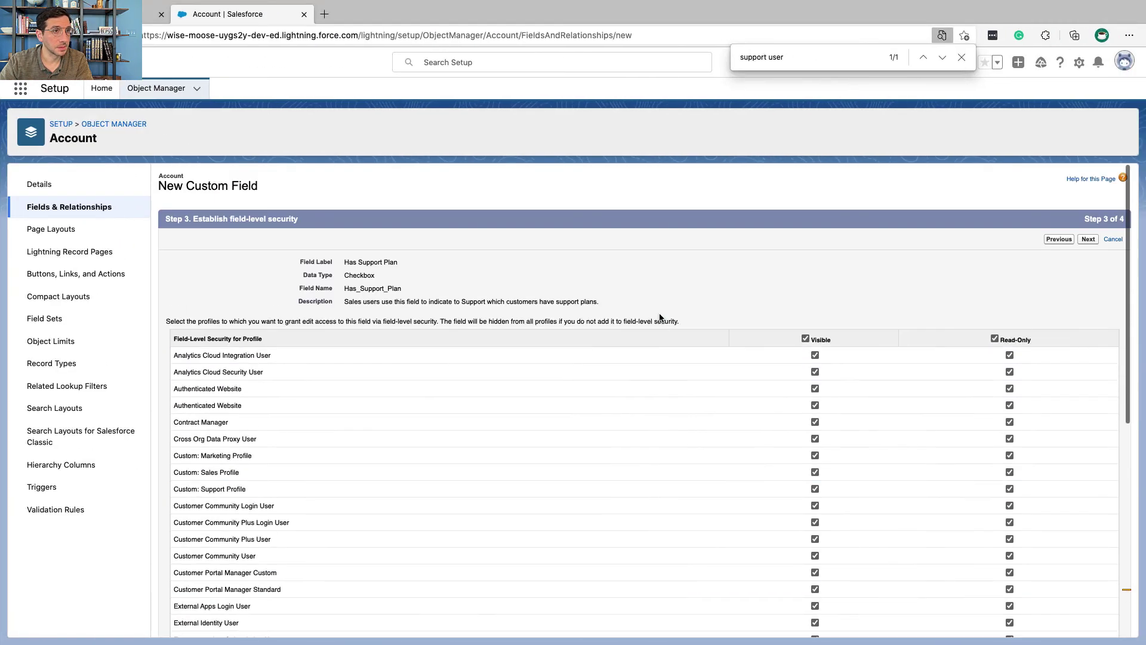
click(1089, 240)
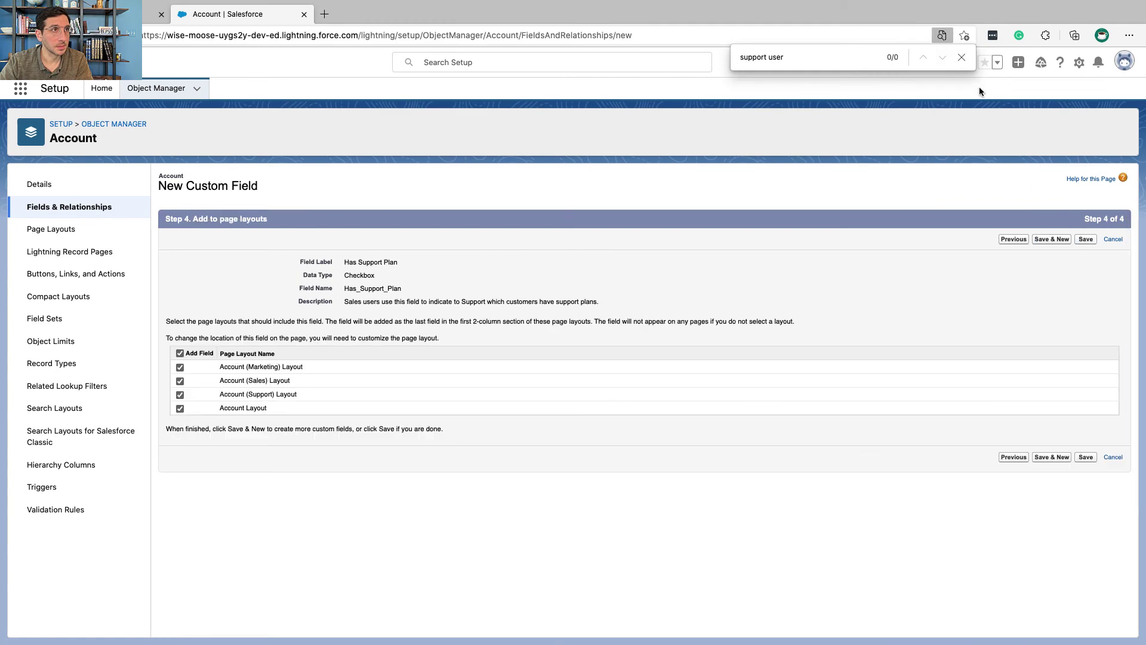
click(961, 58)
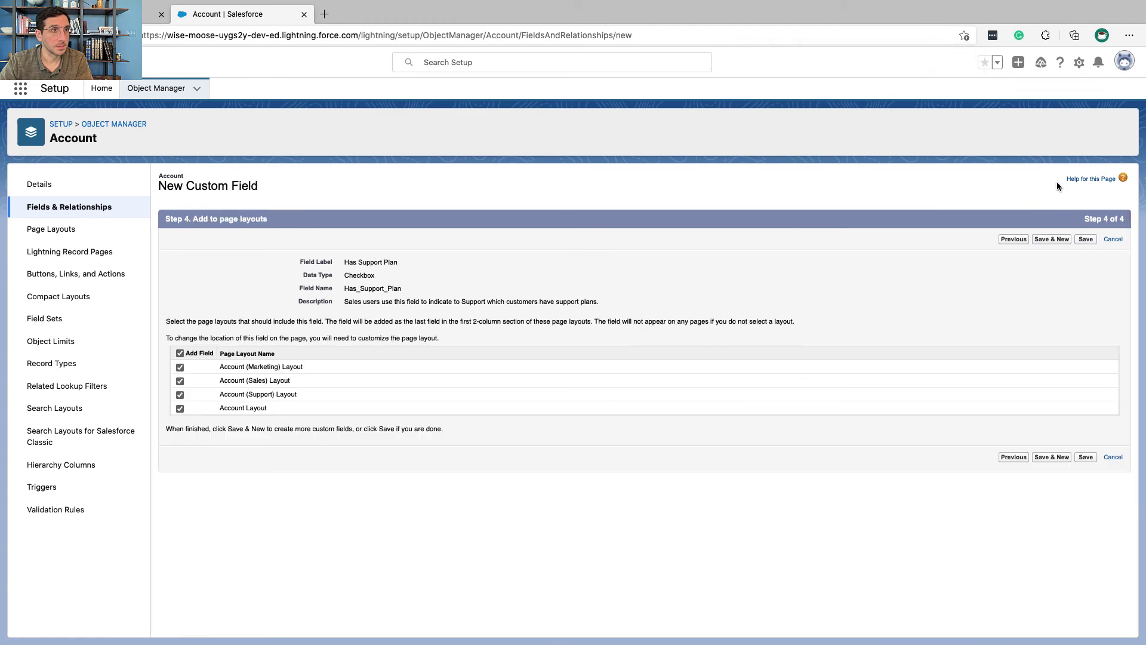
click(1058, 241)
- Read Trailhead's Support Expiration Date instructions, copy the field label, and choose Date as the new field's data type in Salesforce
key(alt+Tab)
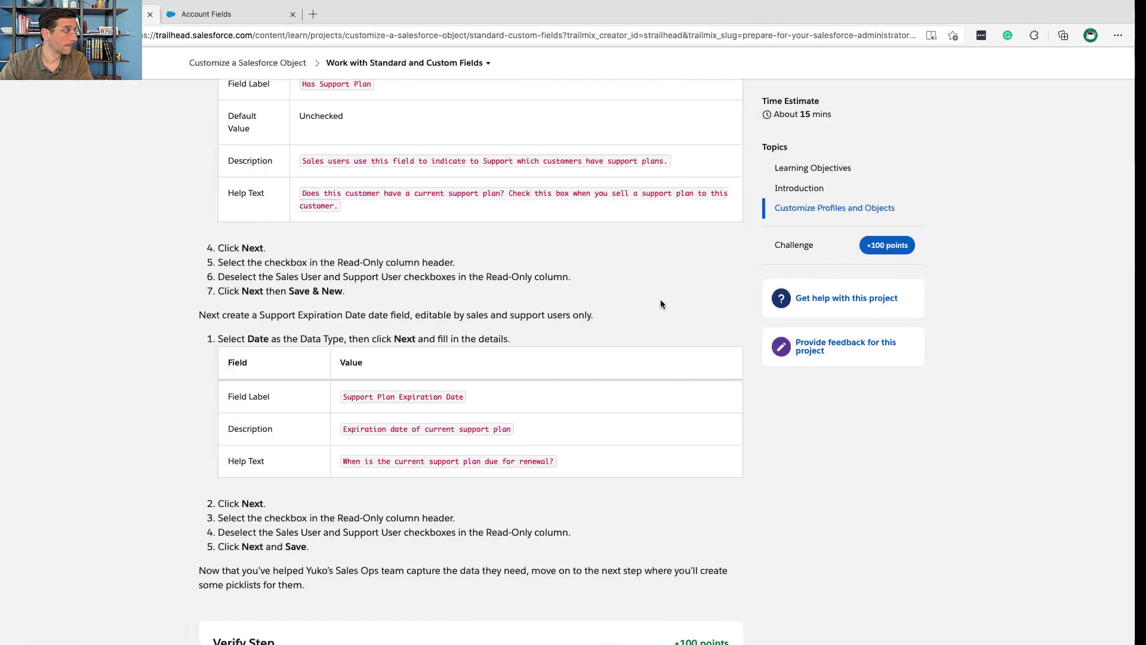
triple_click(305, 325)
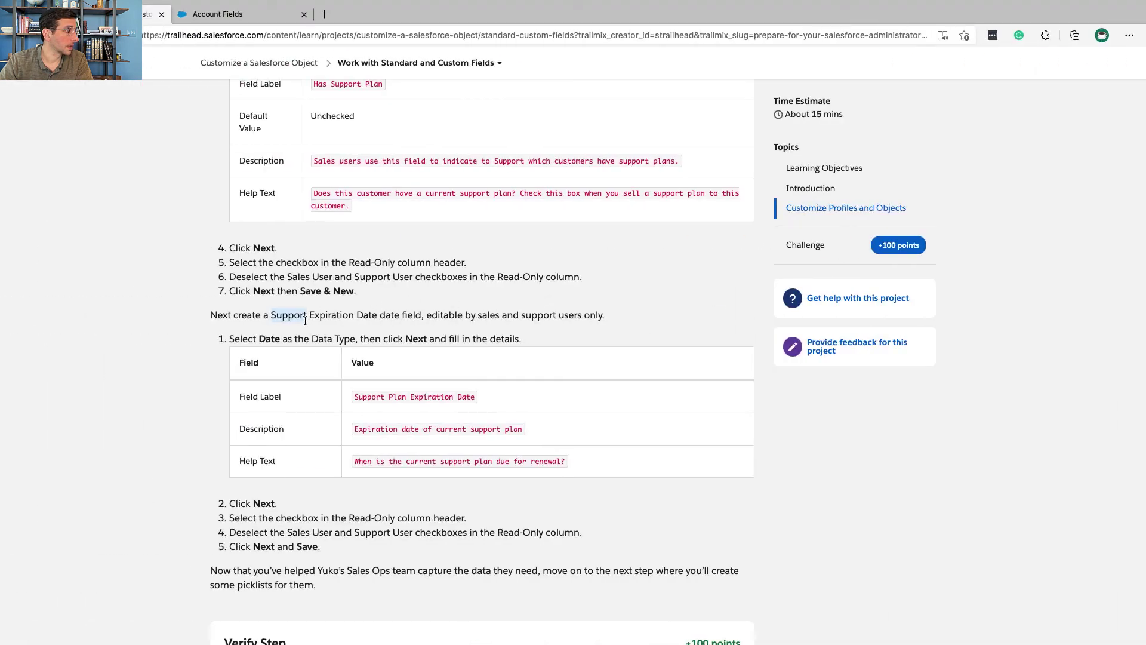
scroll(304, 324, down, 1)
scroll(304, 324, down, 1)
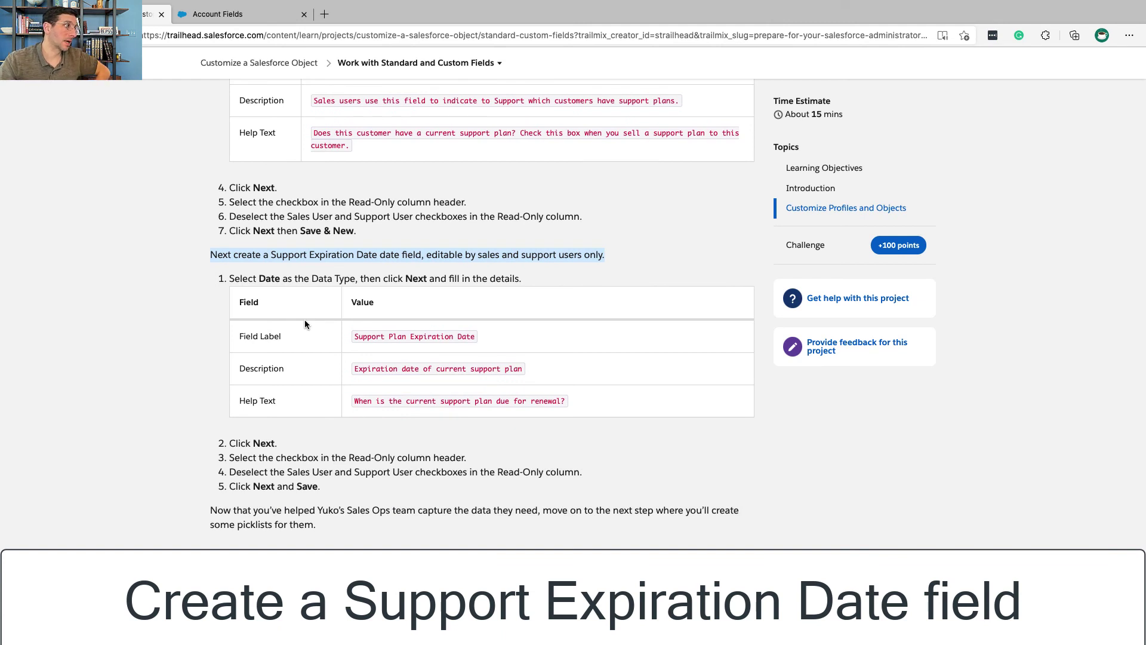
scroll(305, 322, down, 2)
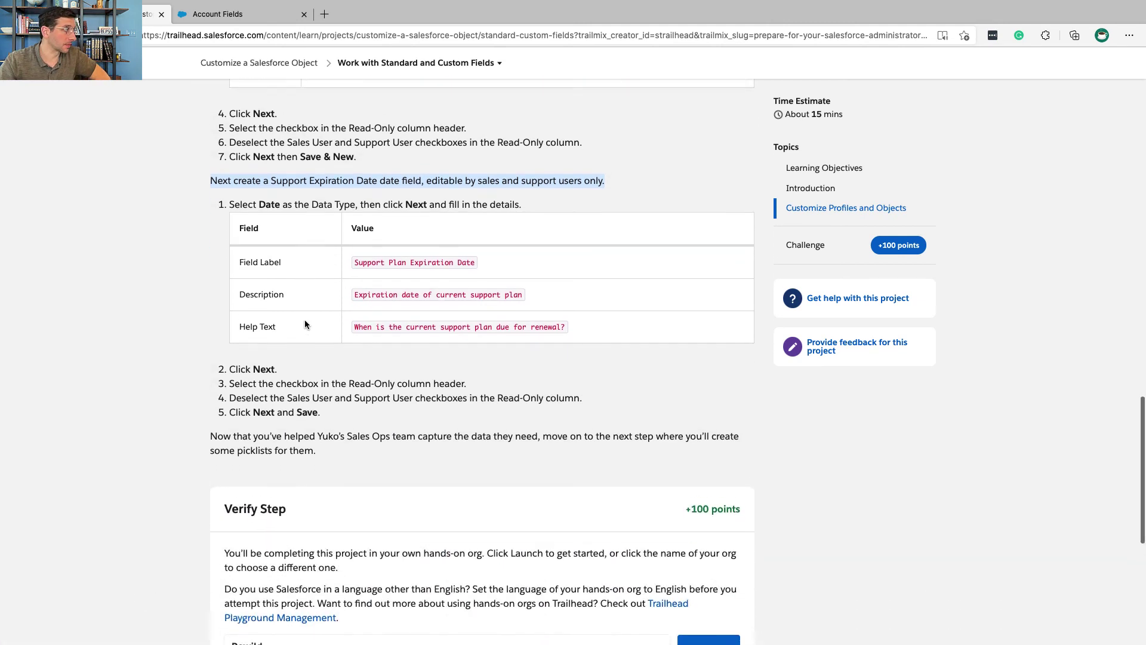
triple_click(283, 198)
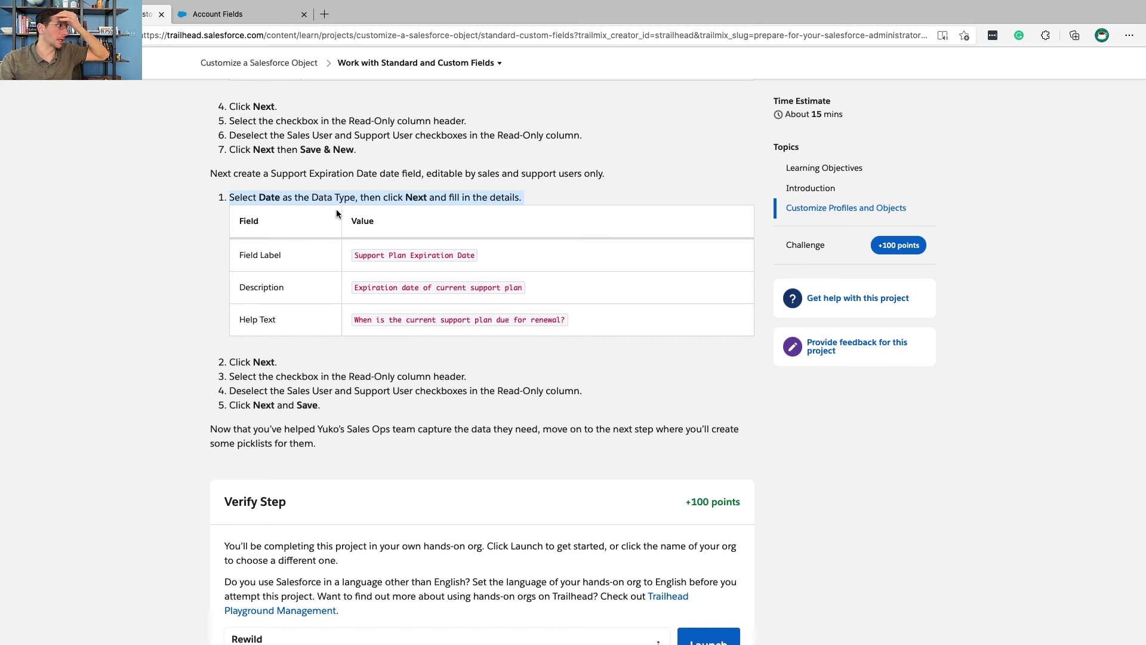
drag(482, 256, 381, 254)
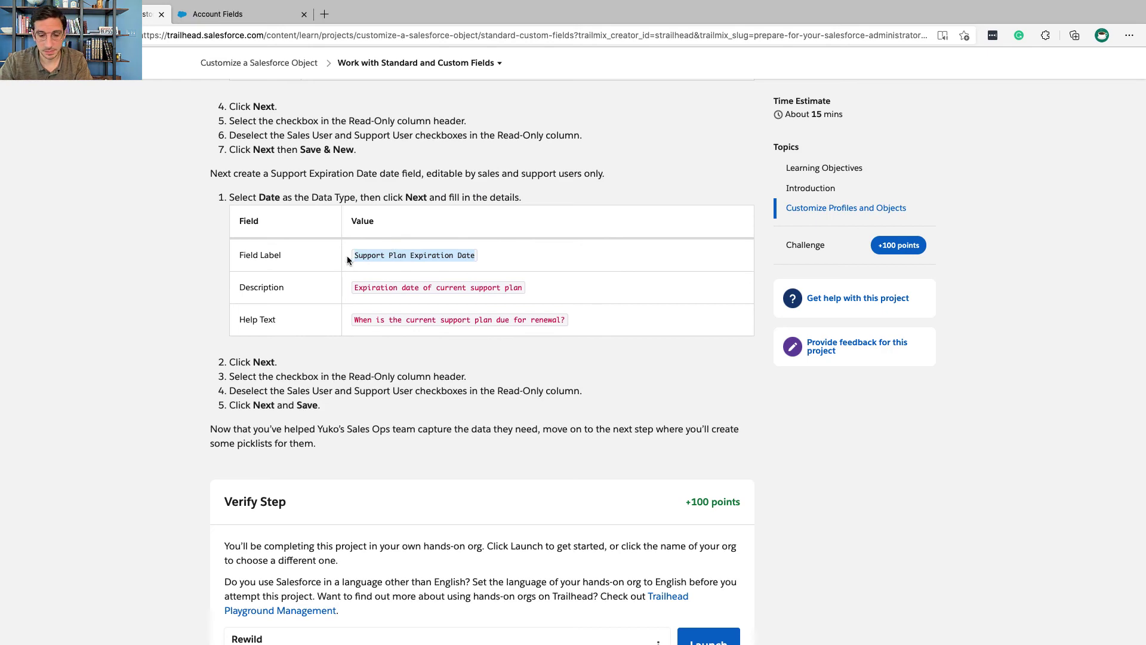
key(ctrl+Right)
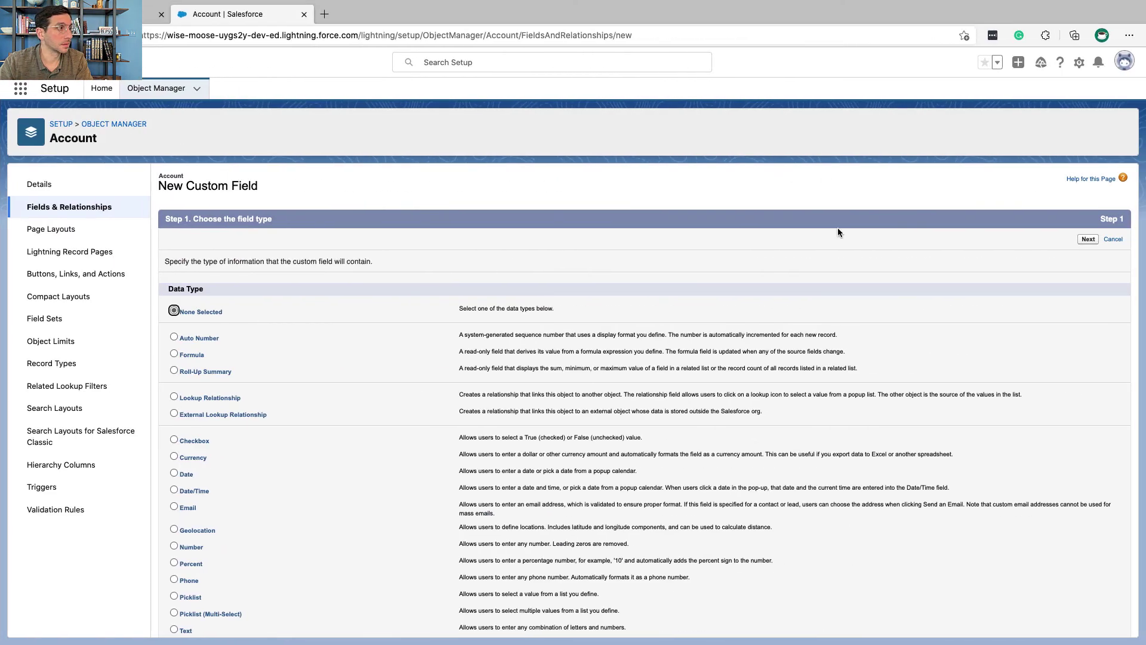
click(174, 474)
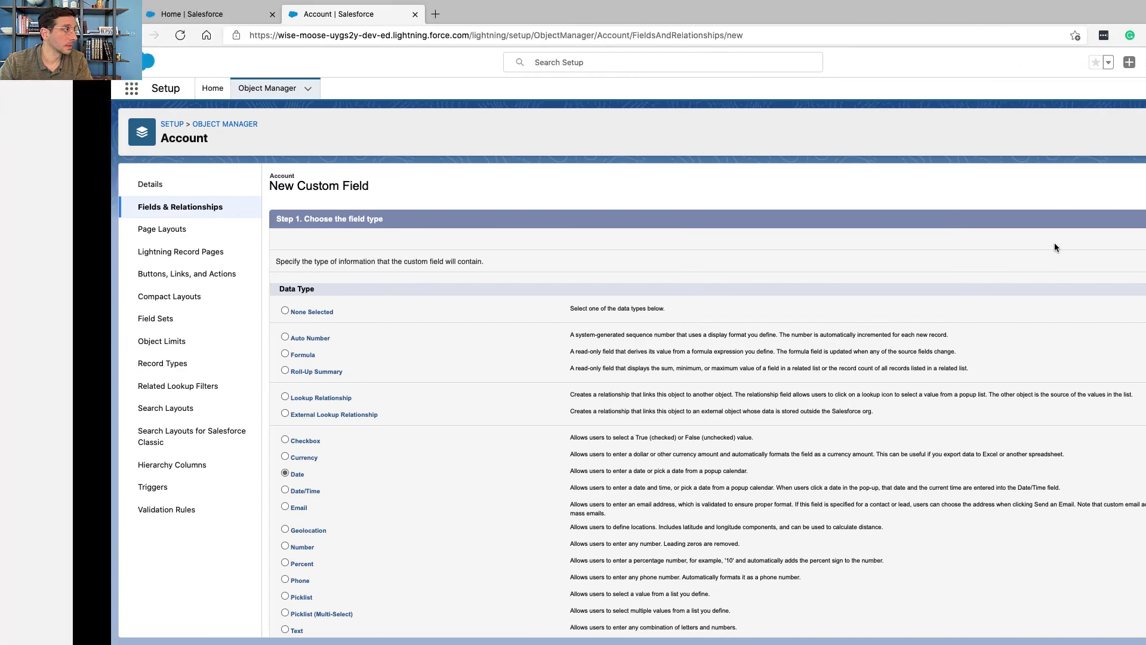
key(ctrl+Left)
key(ctrl+Right)
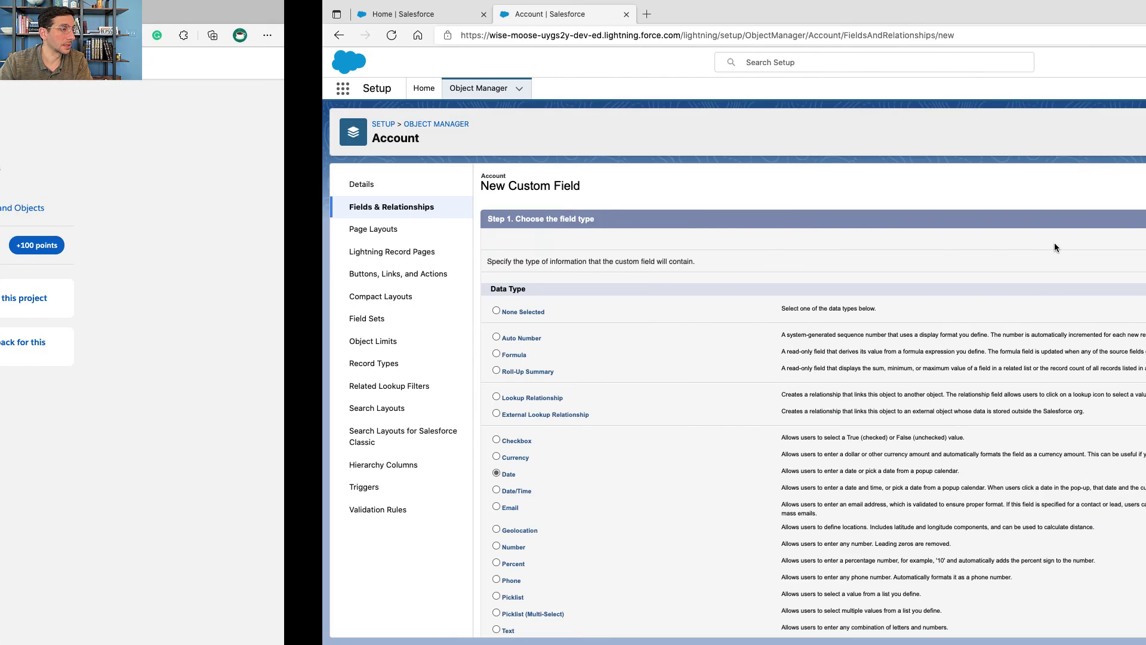
click(1089, 240)
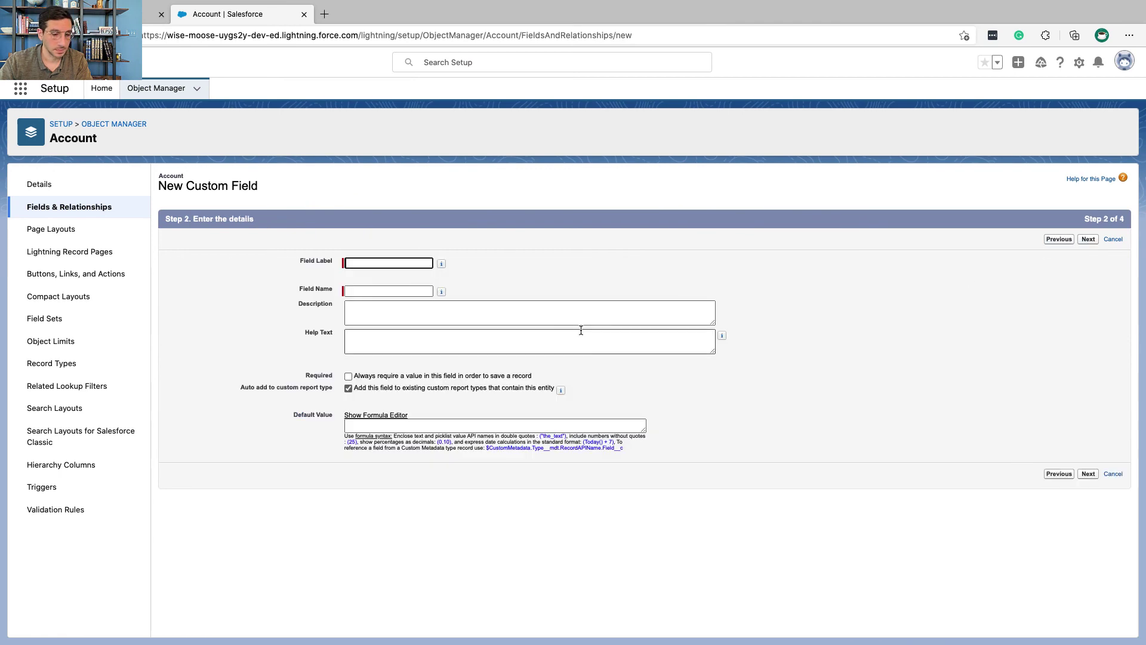
- Set the field label to "Support Plan Expiration Date" and copy the description "Expiration date of current support plan" from Trailhead into Salesforce
text(Support Plan Expiration Date)
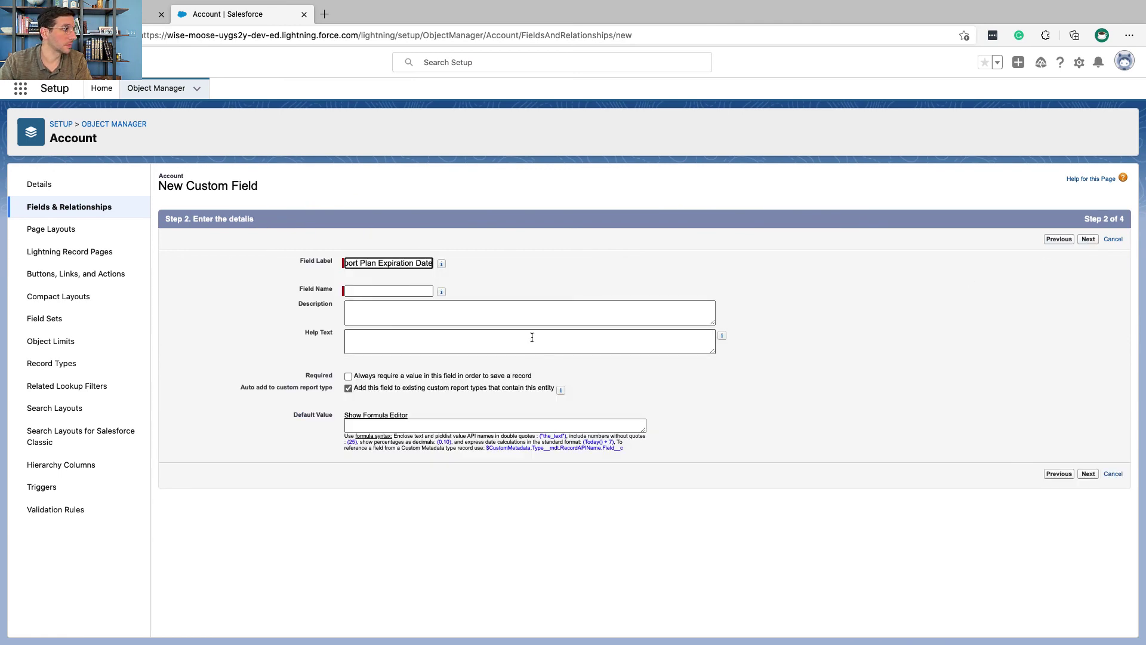
click(529, 312)
key(ctrl+Left)
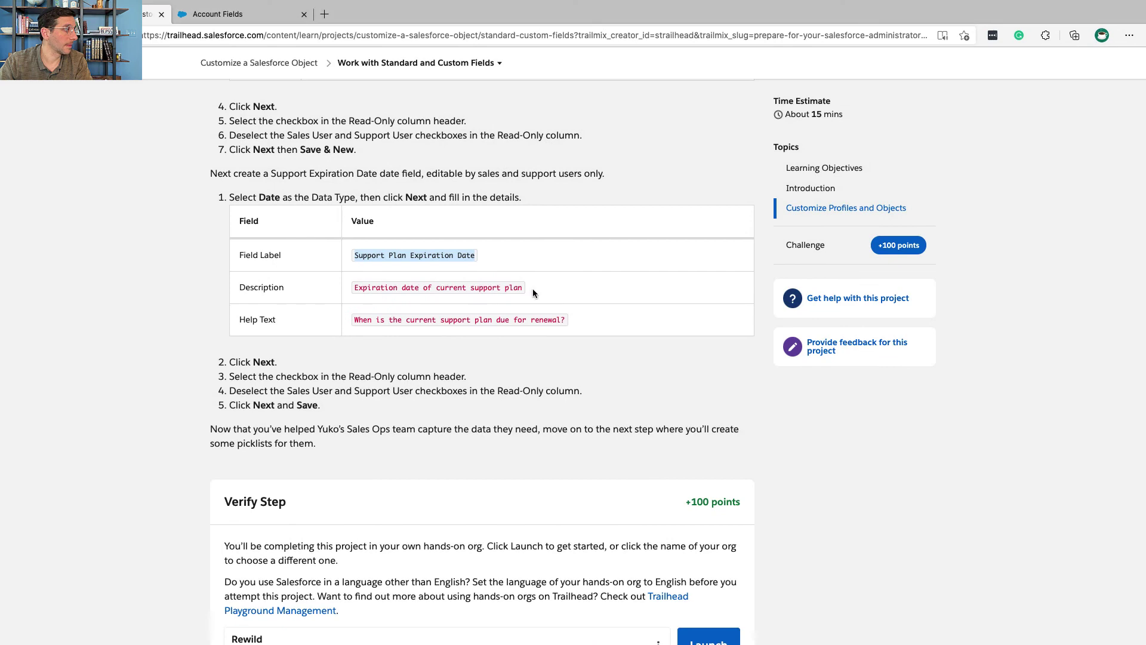
drag(532, 289, 352, 291)
key(ctrl+c)
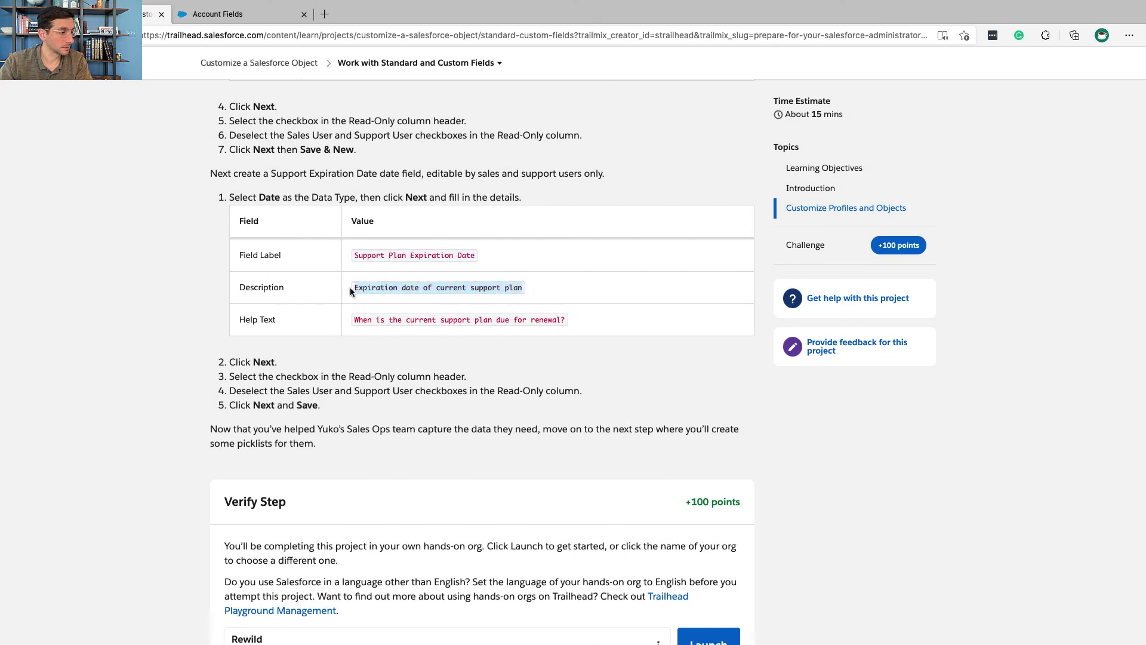
key(ctrl+Right)
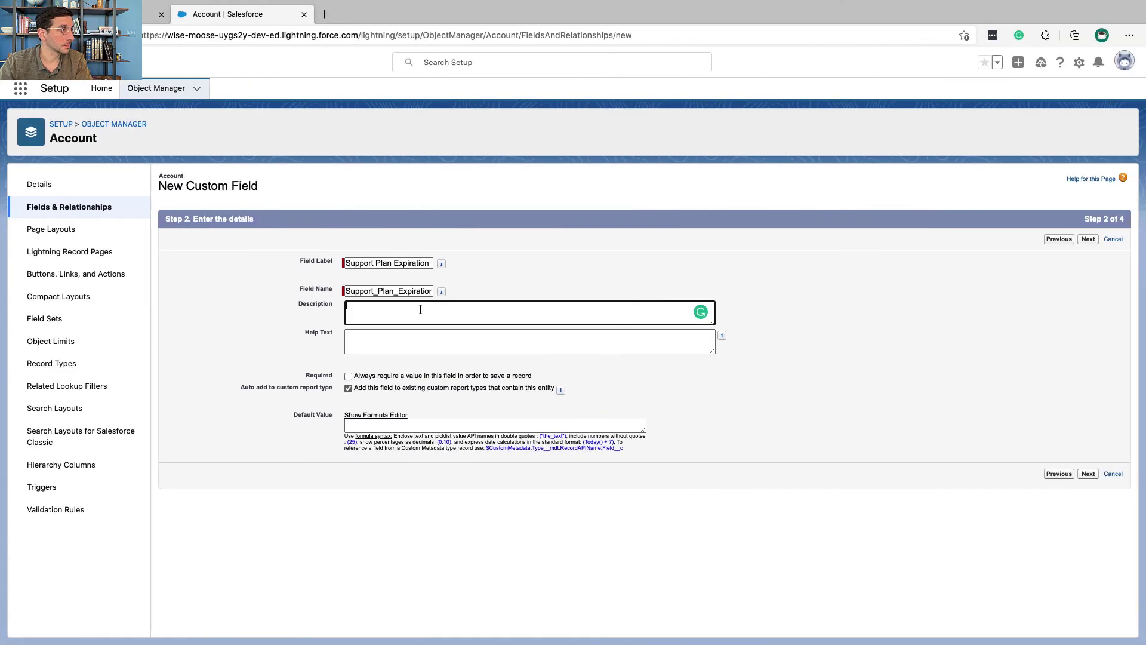
key(ctrl+v)
- Copy the help text "When is the current support plan due for renewal?" from Trailhead into the field's Help Text in Salesforce
key(ctrl+Left)
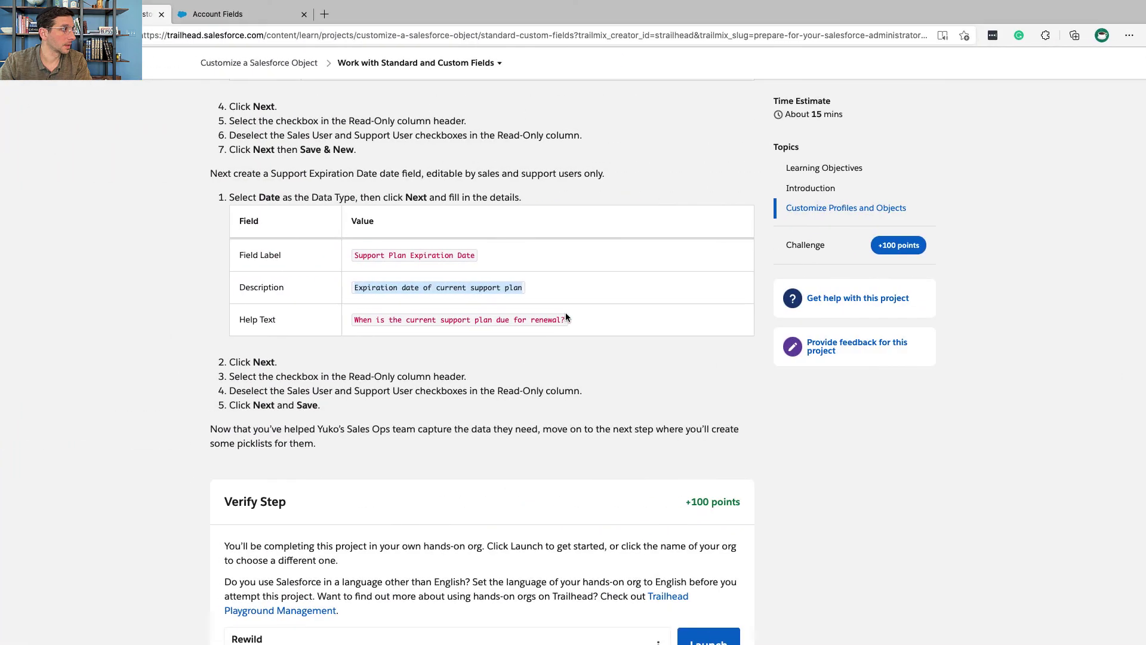
drag(570, 319, 365, 323)
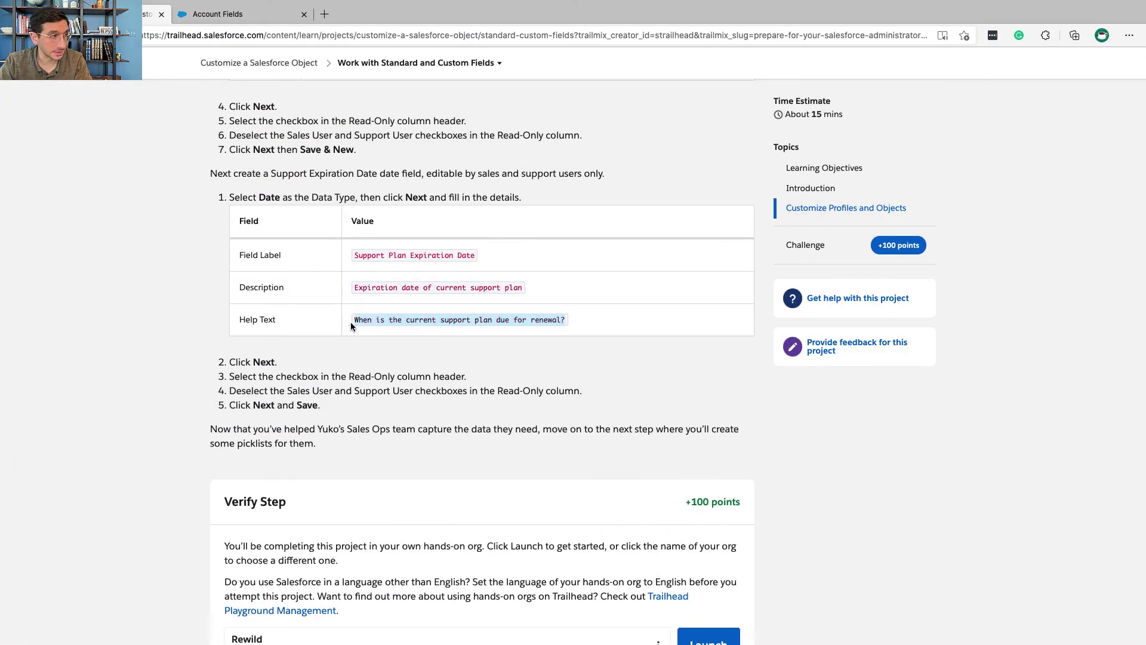
key(ctrl+Right)
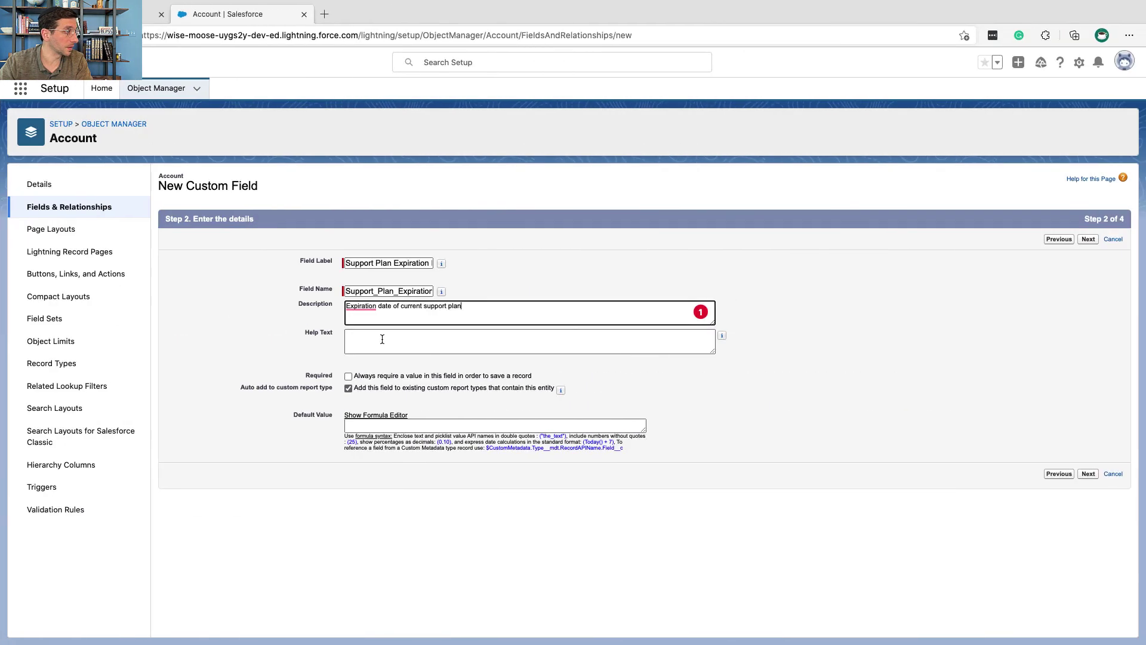
click(387, 338)
text(When is the current support plan due for renewal?)
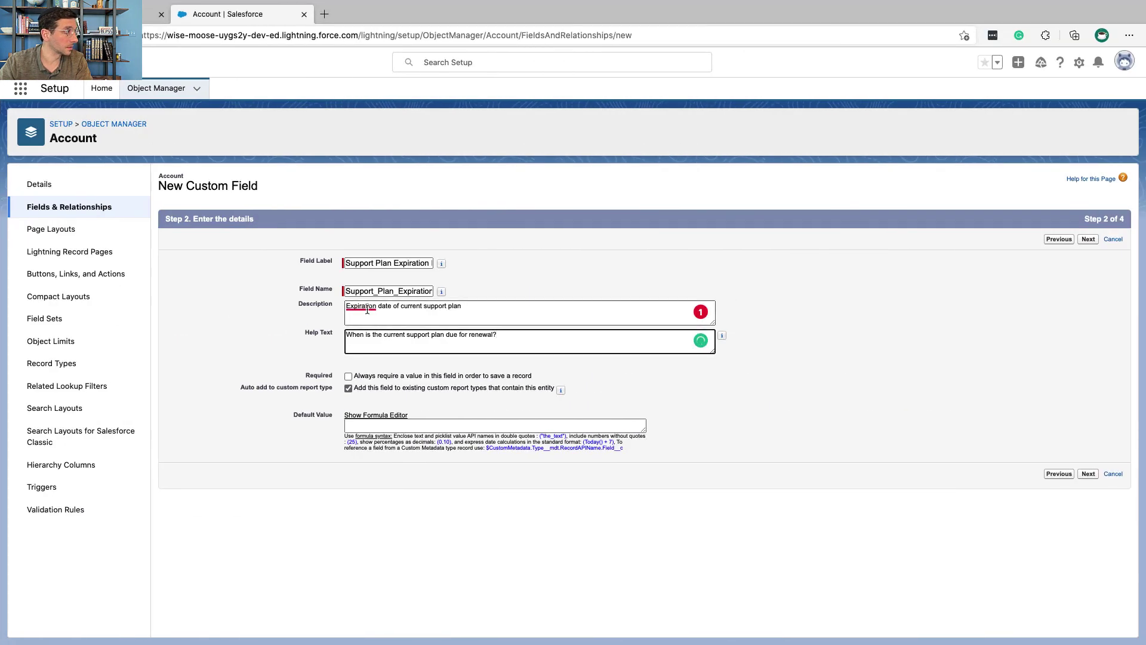
mouse_move(366, 308)
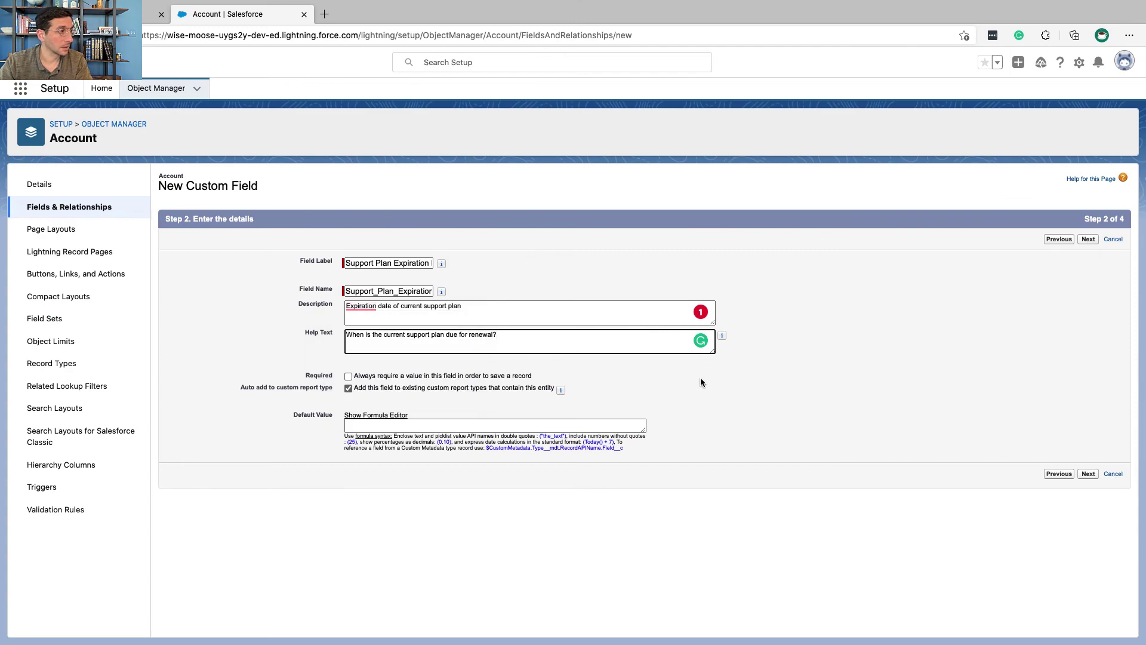
- Check the remaining Trailhead instructions, continue to field-level security in Salesforce, and make Support Plan Expiration Date read-only for all profiles
key(ctrl+Left)
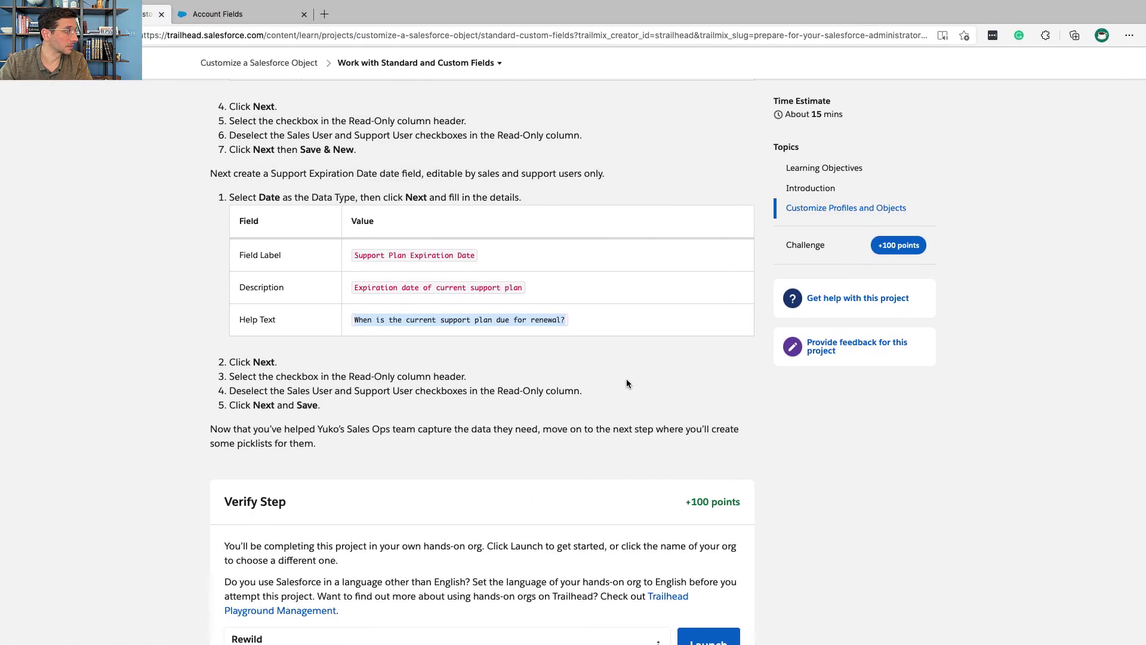
scroll(626, 382, down, 2)
key(ctrl+Right)
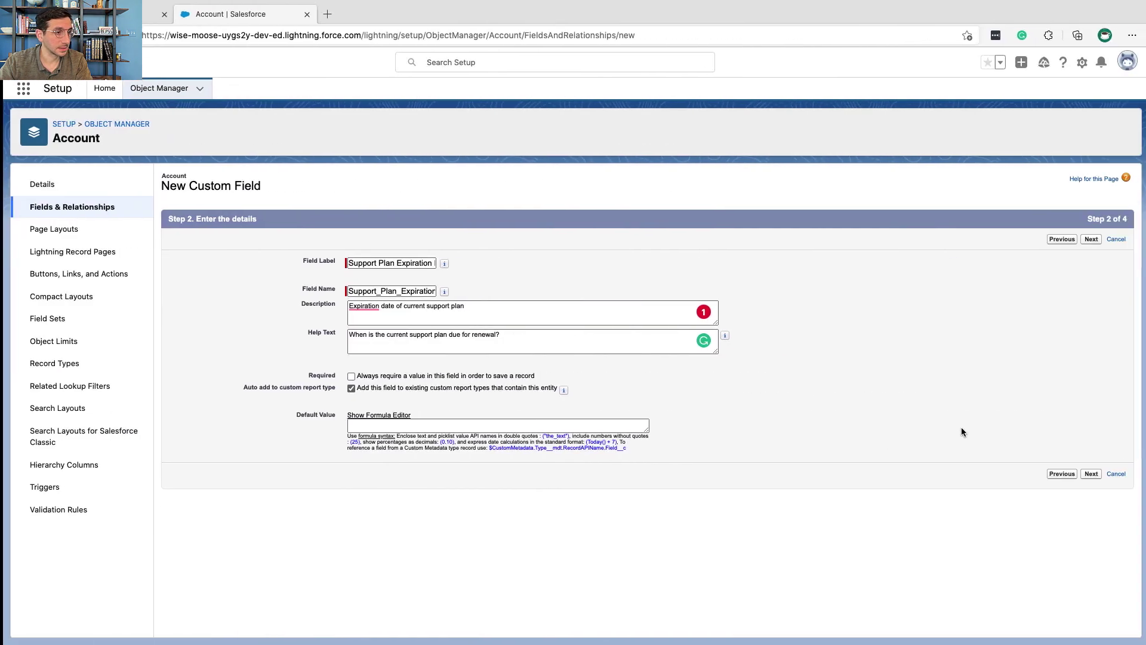
click(1088, 474)
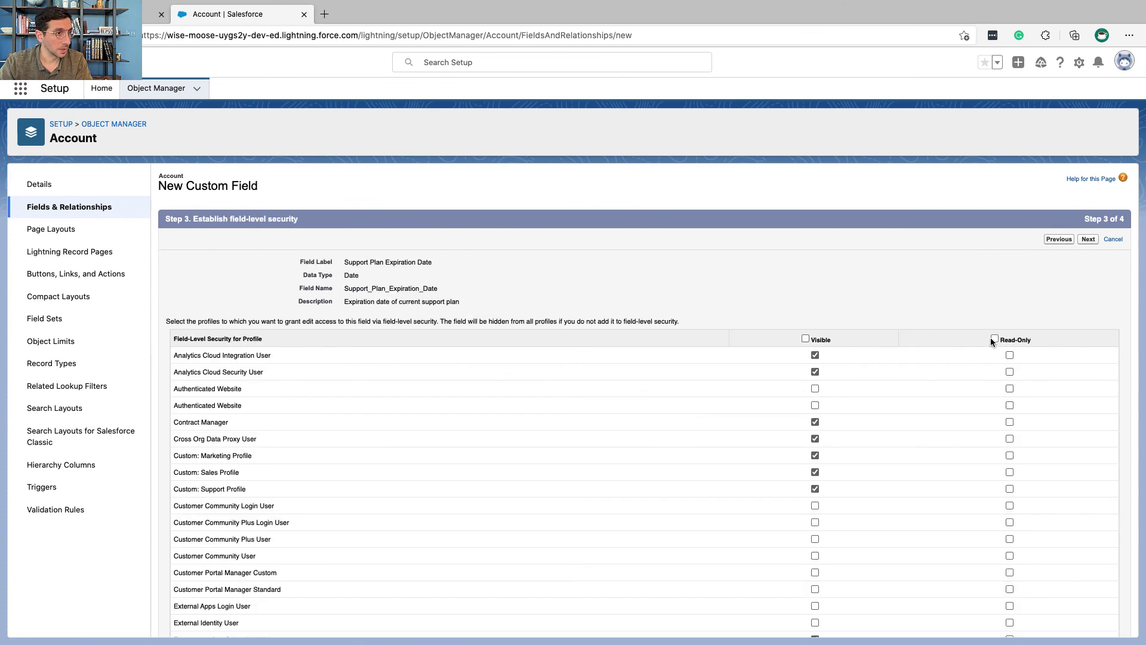
click(992, 339)
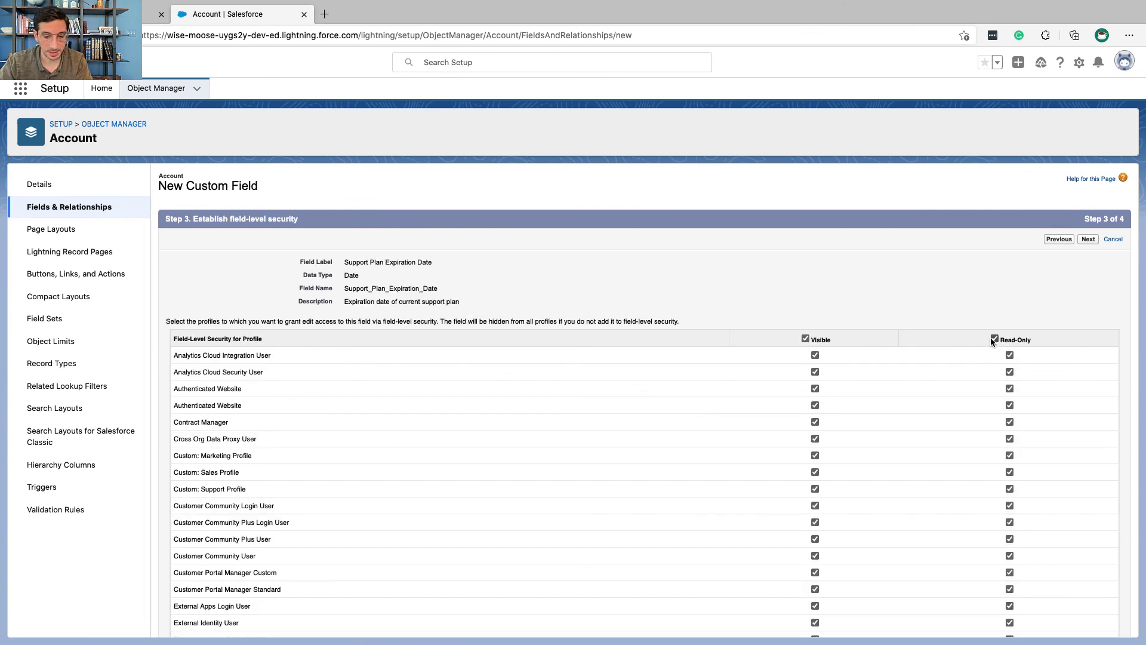
- Find the Support User and Sales User profiles in the field-level security list and clear their Read-Only settings
key(super+f)
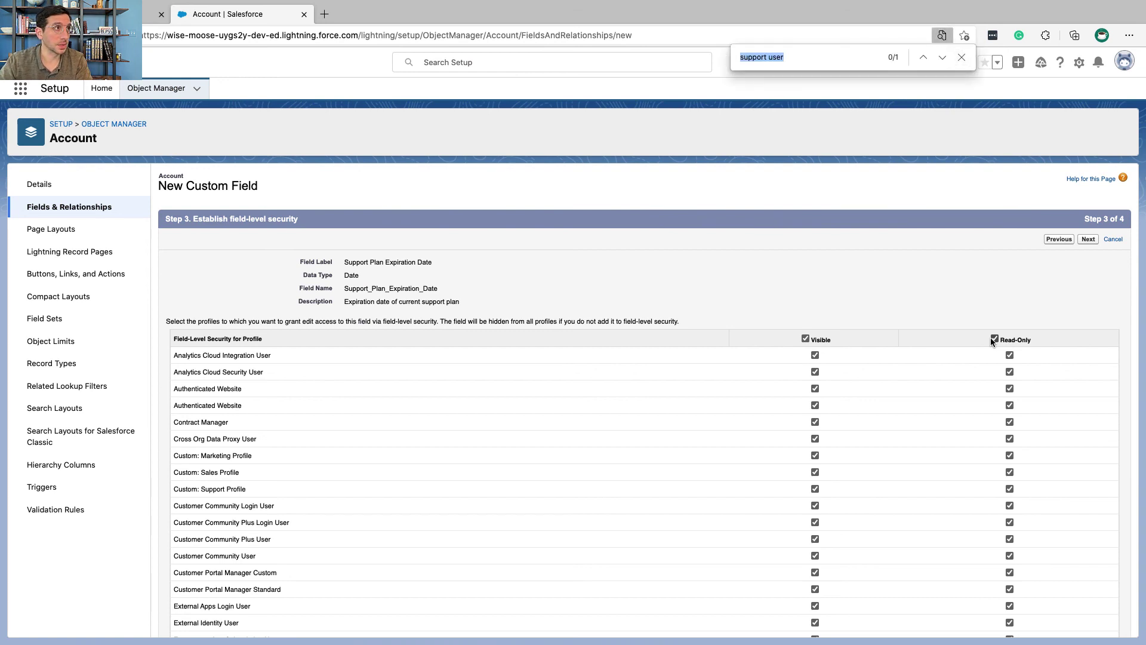
key(Return)
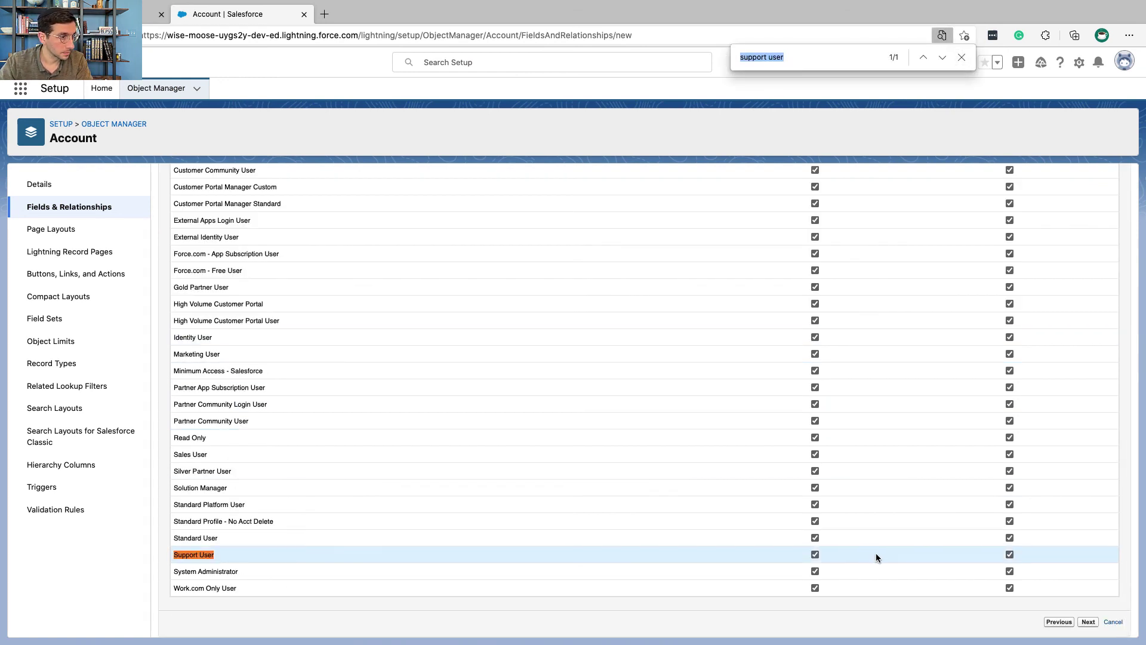
click(1010, 554)
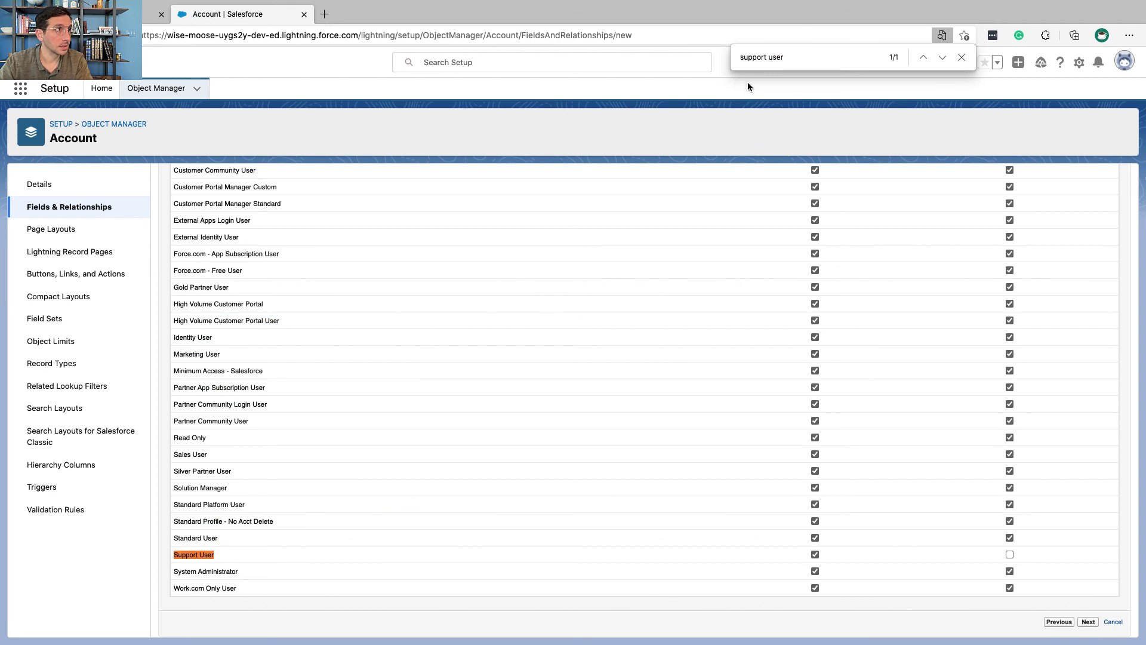
triple_click(753, 57)
text(sales user)
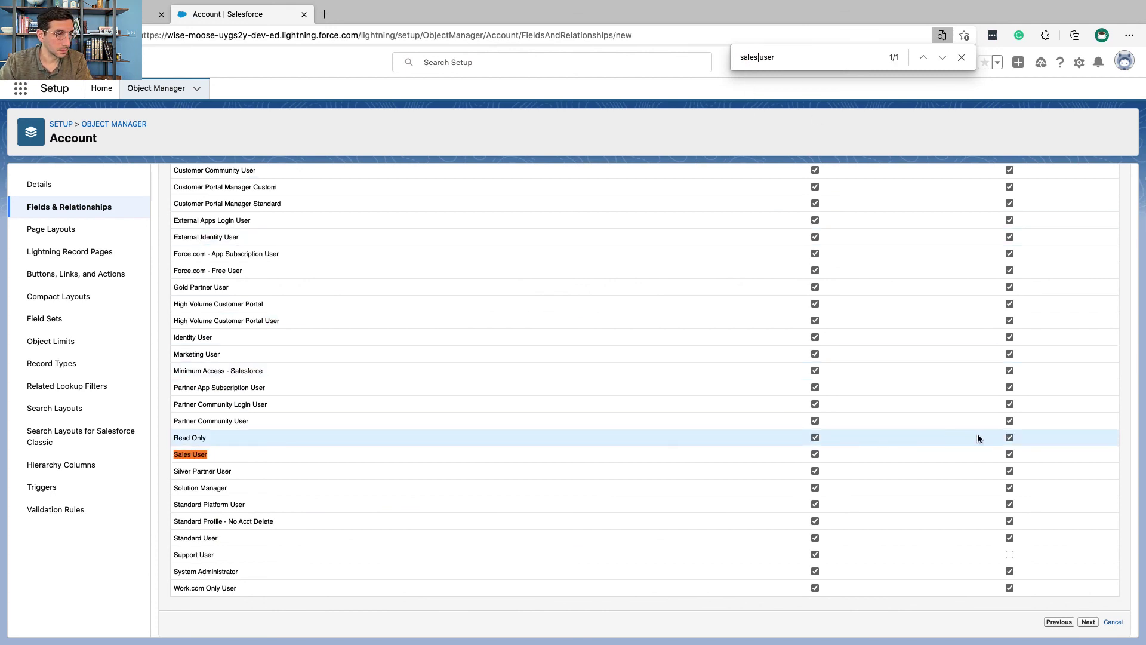
- Continue to the page layouts, check Trailhead, and save Support Plan Expiration Date in Salesforce with all Account layouts selected
click(1088, 622)
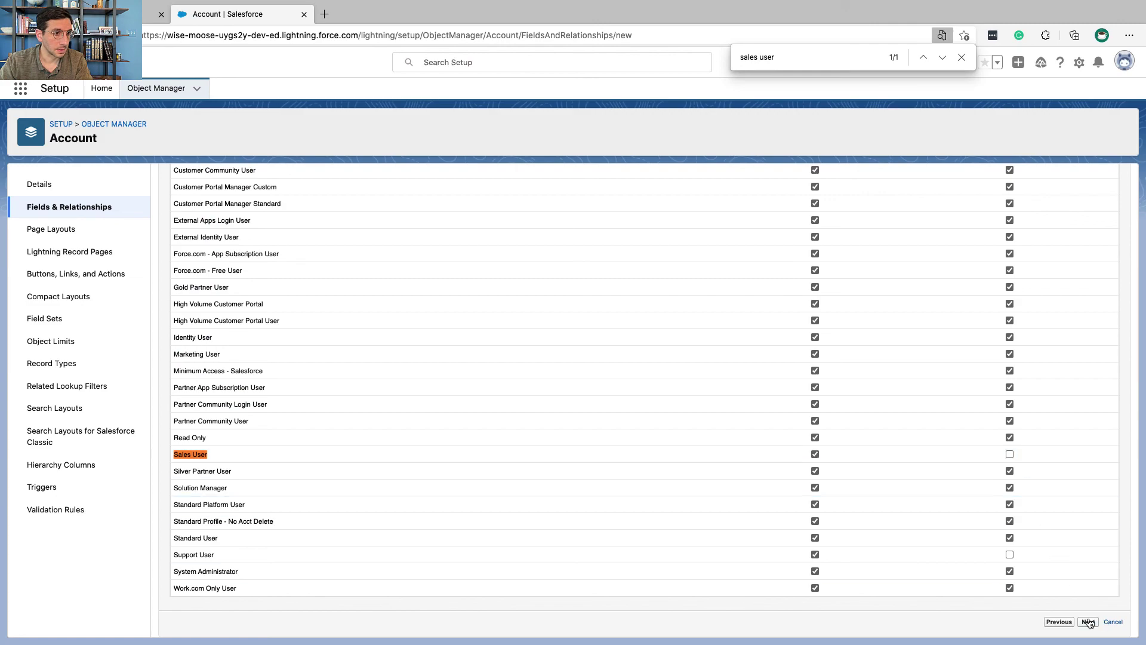
key(ctrl+Left)
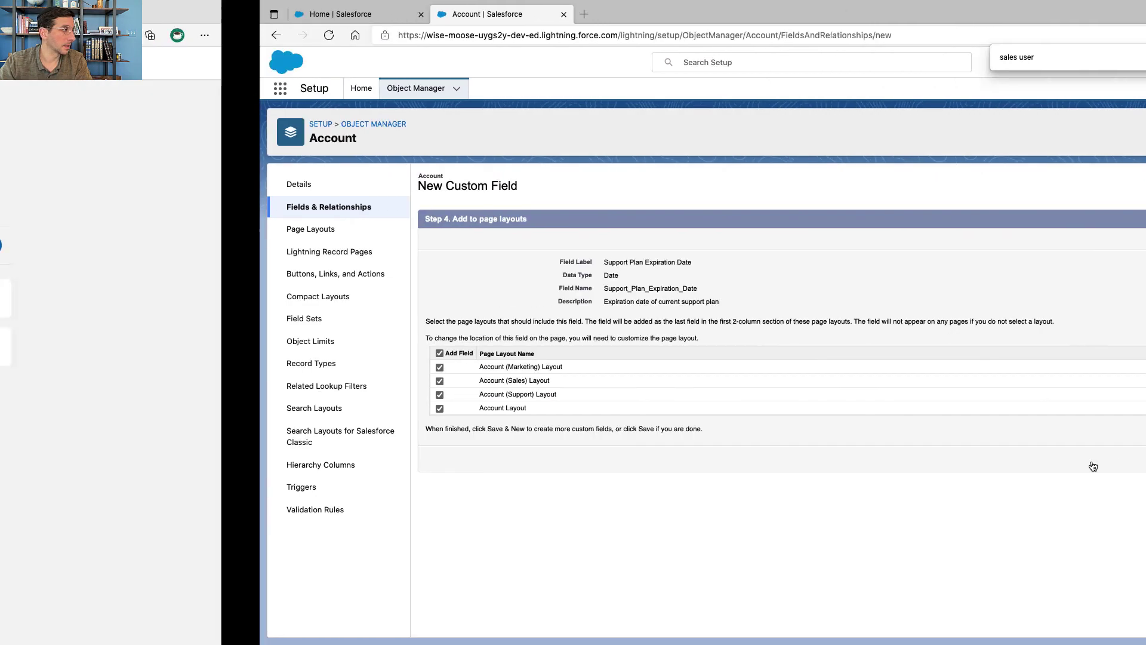
key(ctrl+Right)
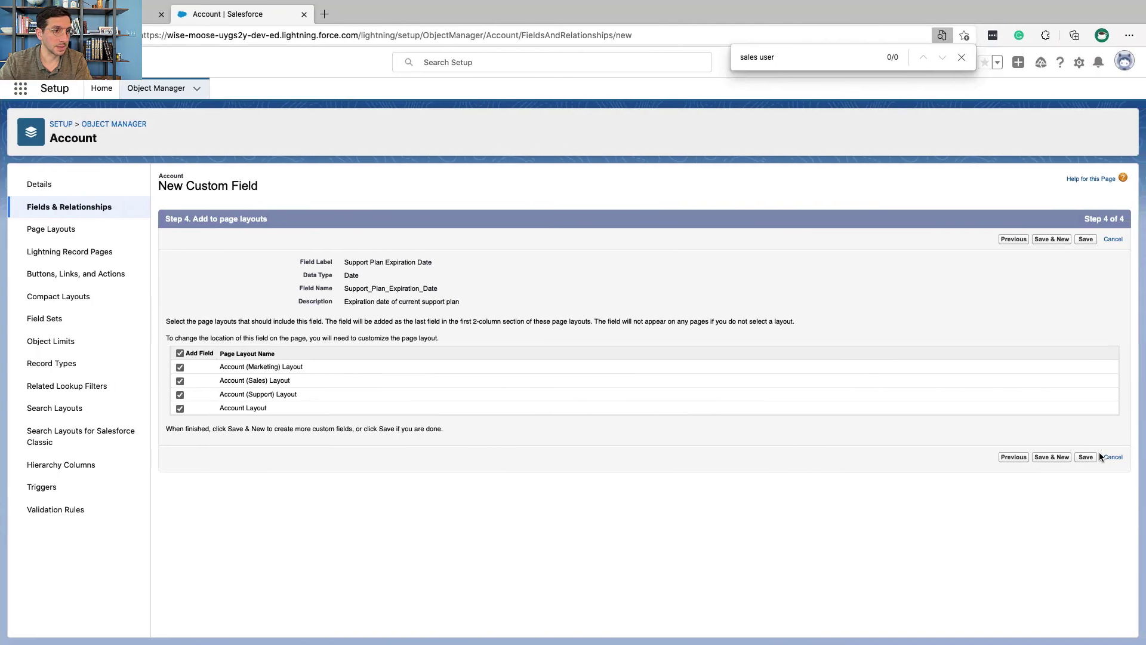
click(1086, 457)
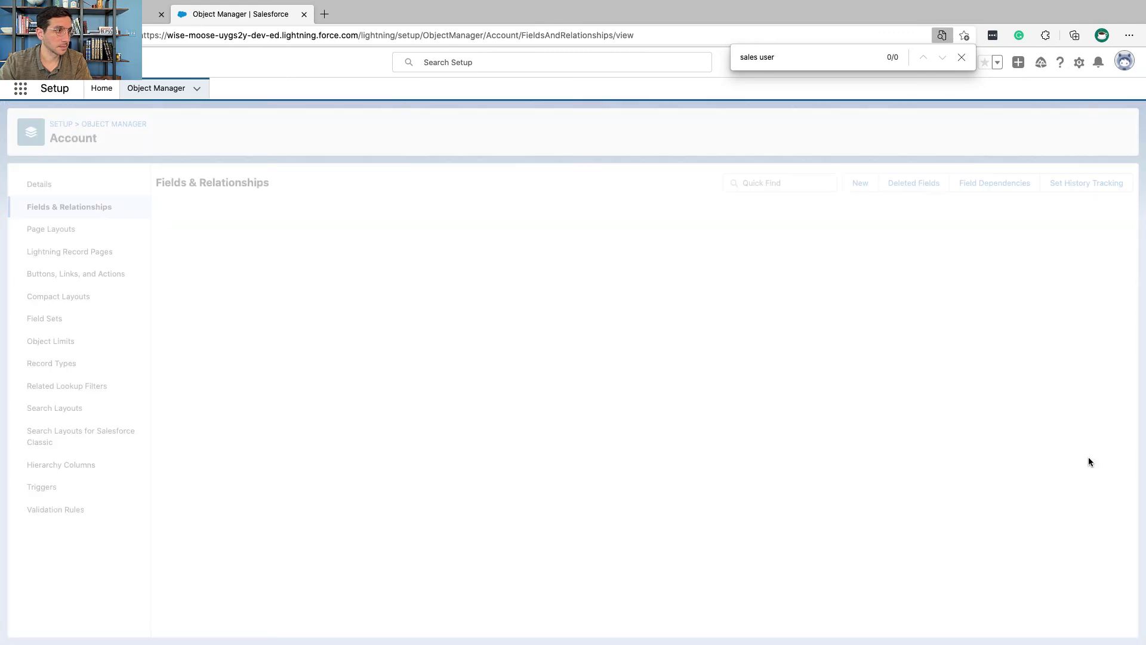
click(961, 57)
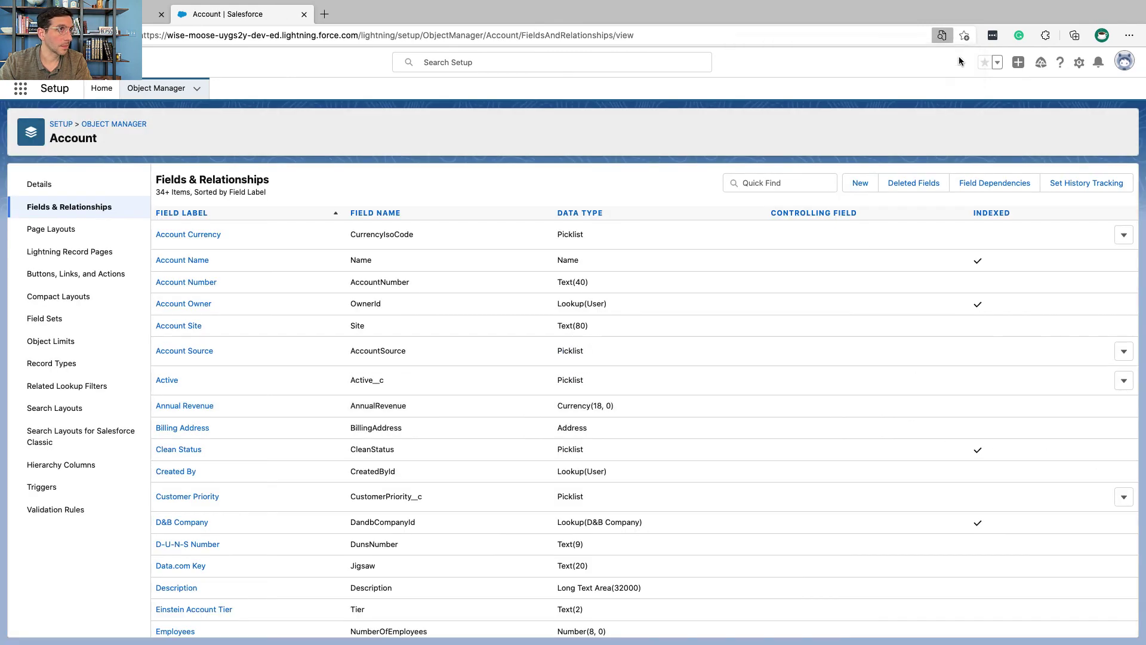
- Switch to Trailhead and verify the Work with Standard and Custom Fields step to earn 100 points
key(ctrl+shift+Tab)
scroll(478, 394, down, 5)
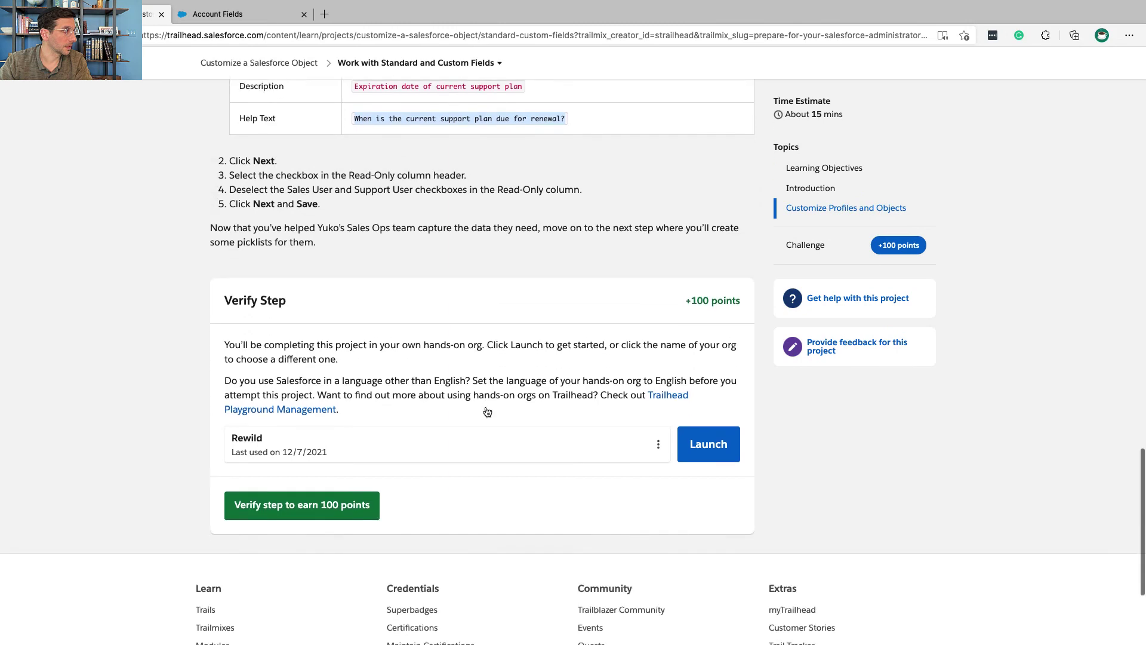
click(301, 436)
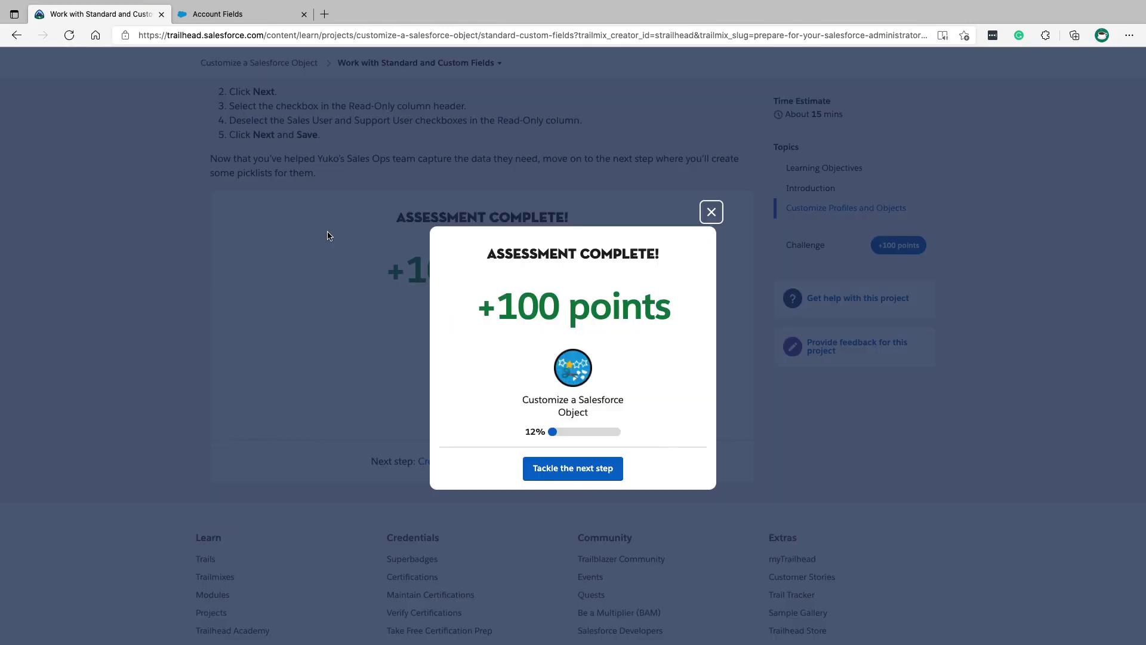